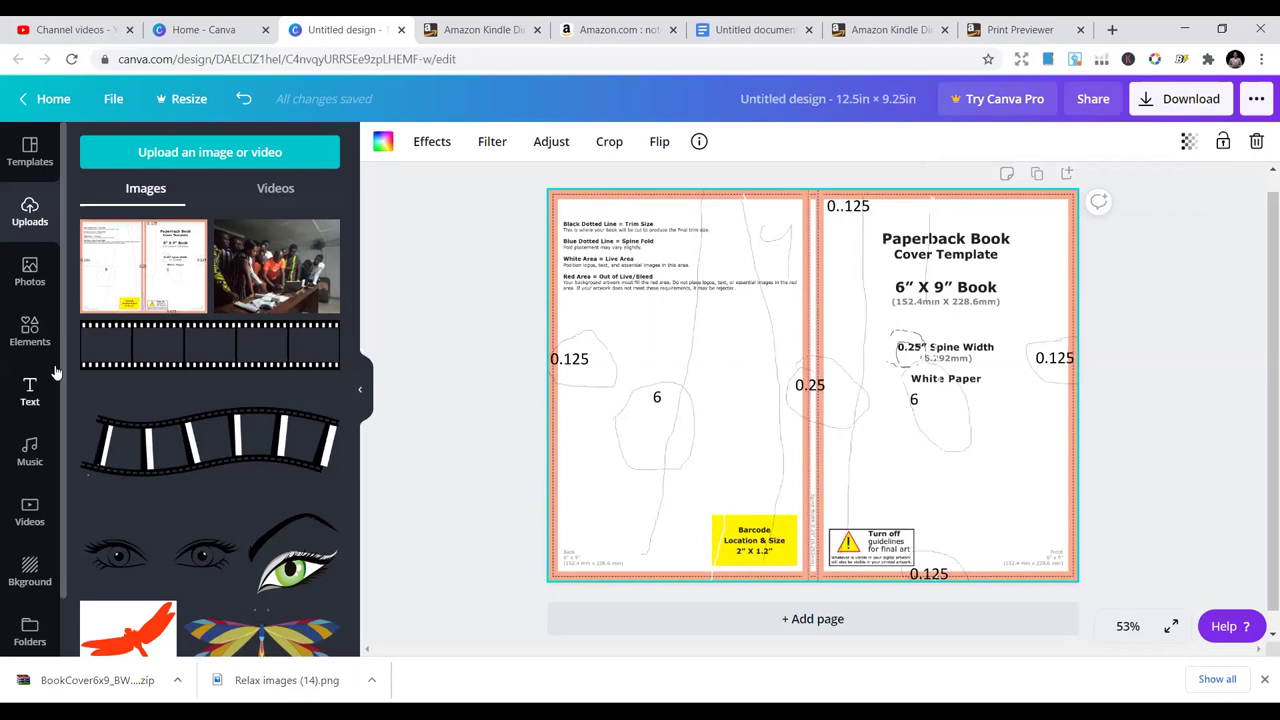
Look through Amazon's notebook search results and the KDP Paperback Cover Templates pages.
{"action": "left_click", "coordinate": [590, 26]}
{"action": "scroll", "coordinate": [660, 234], "scroll_direction": "up", "scroll_amount": 10}
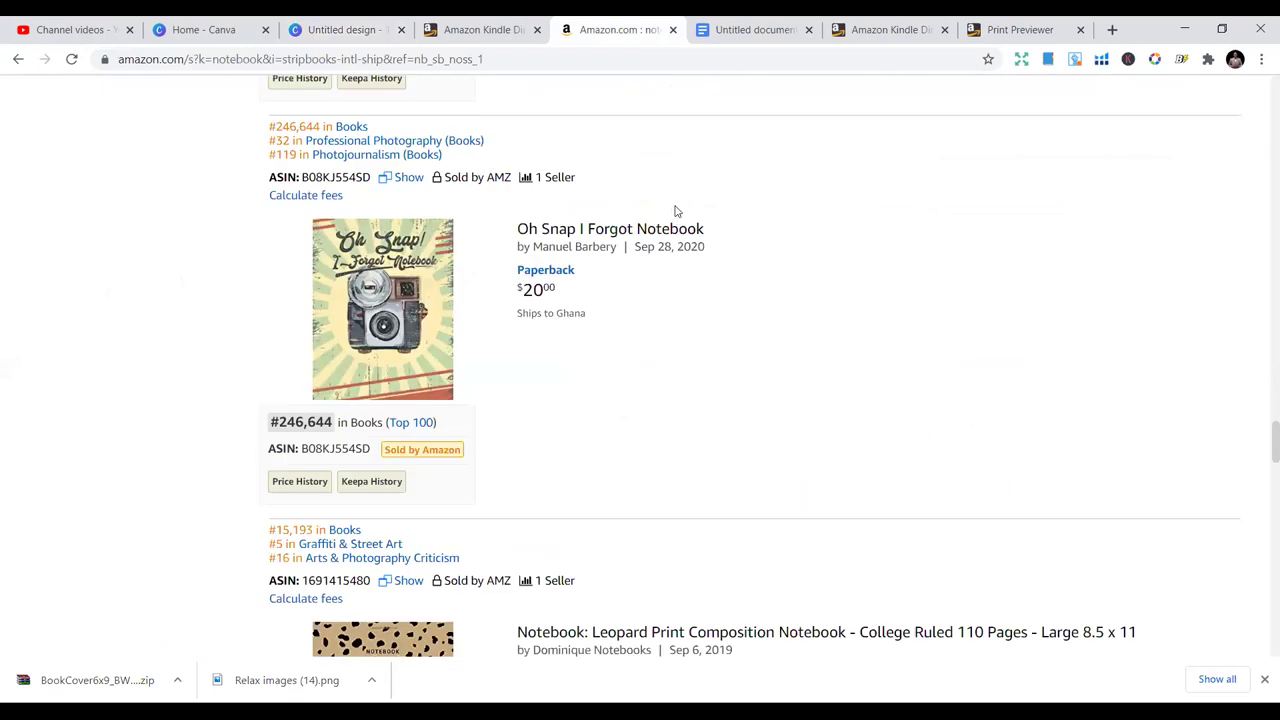
{"action": "scroll", "coordinate": [702, 224], "scroll_direction": "up", "scroll_amount": 8}
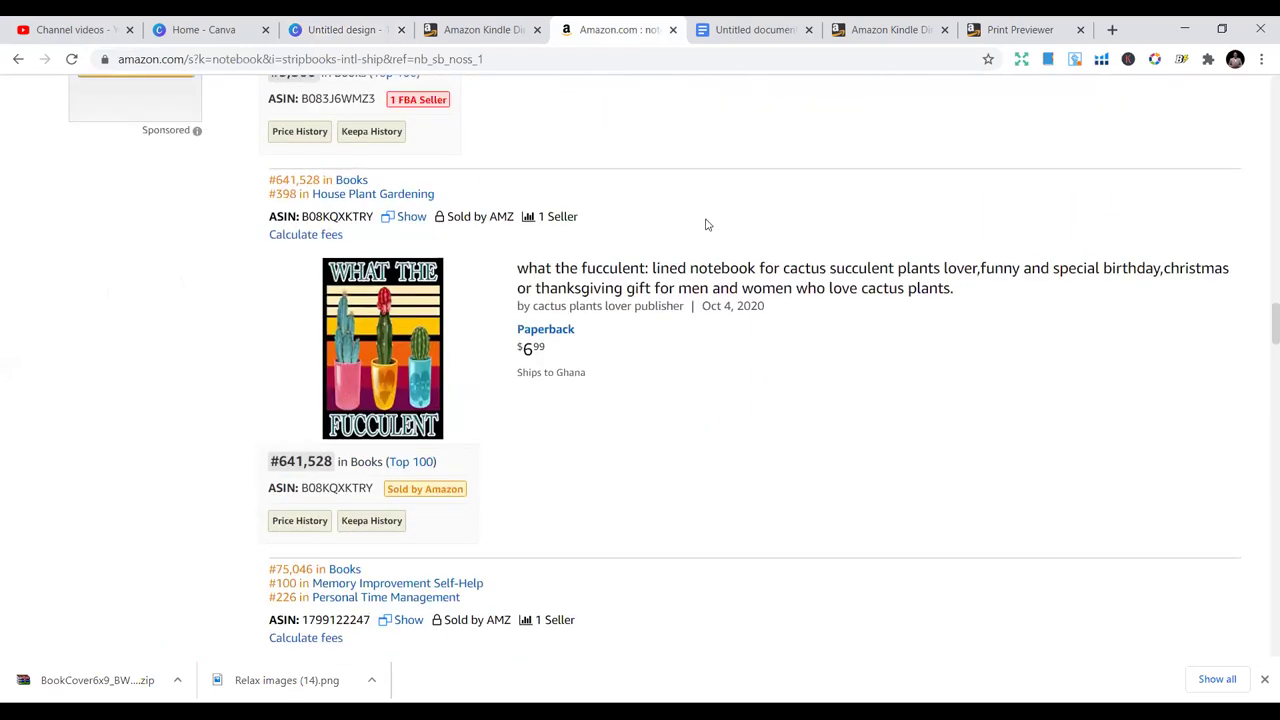
{"action": "scroll", "coordinate": [706, 218], "scroll_direction": "up", "scroll_amount": 7}
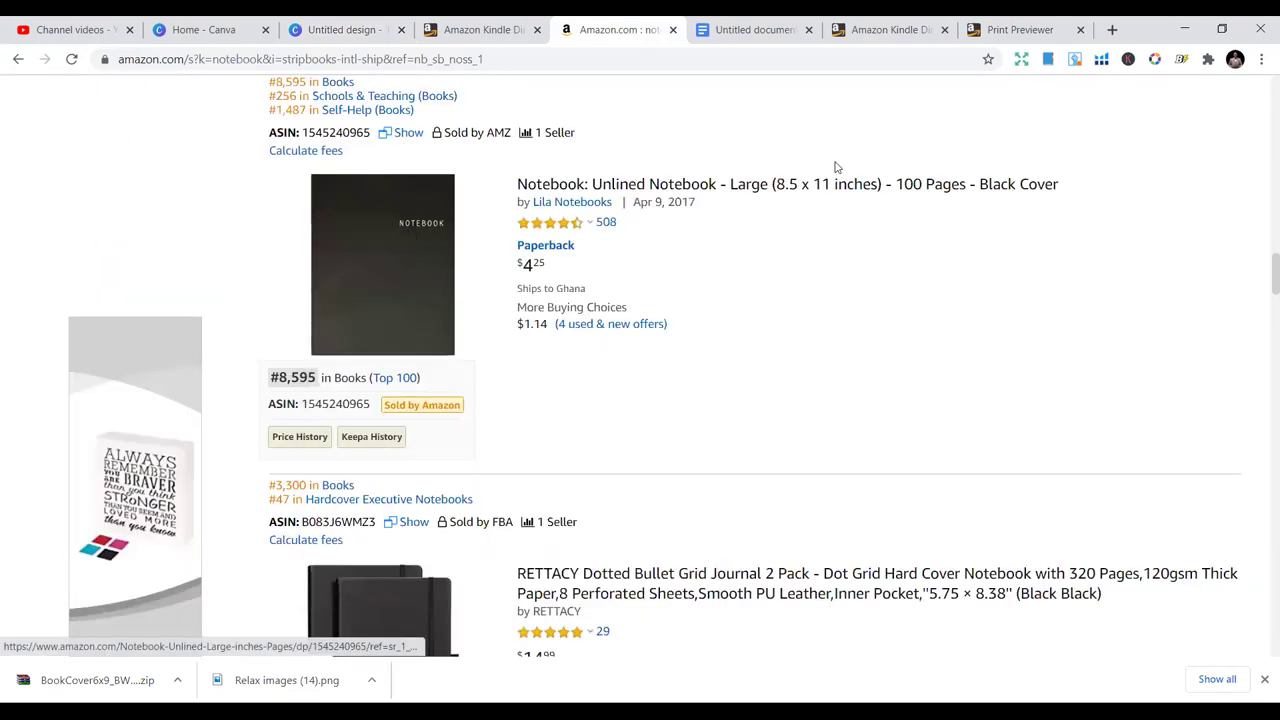
{"action": "scroll", "coordinate": [700, 180], "scroll_direction": "up", "scroll_amount": 8}
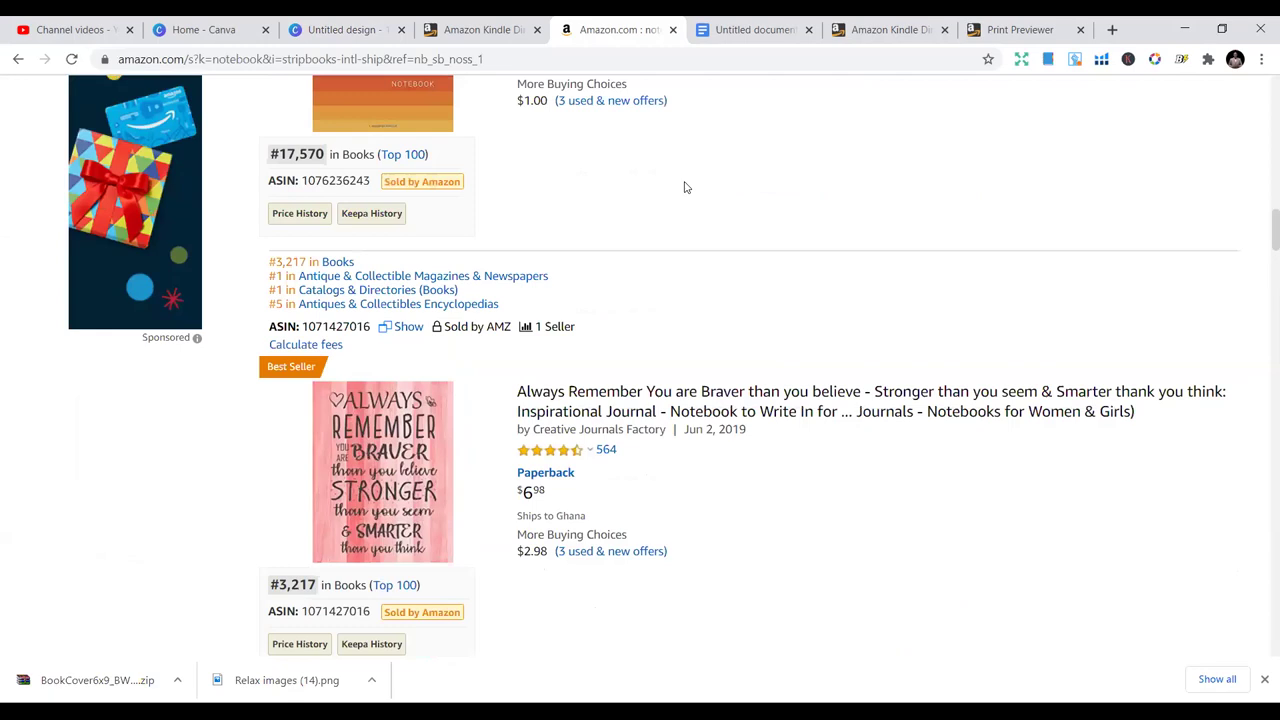
{"action": "scroll", "coordinate": [685, 186], "scroll_direction": "up", "scroll_amount": 4}
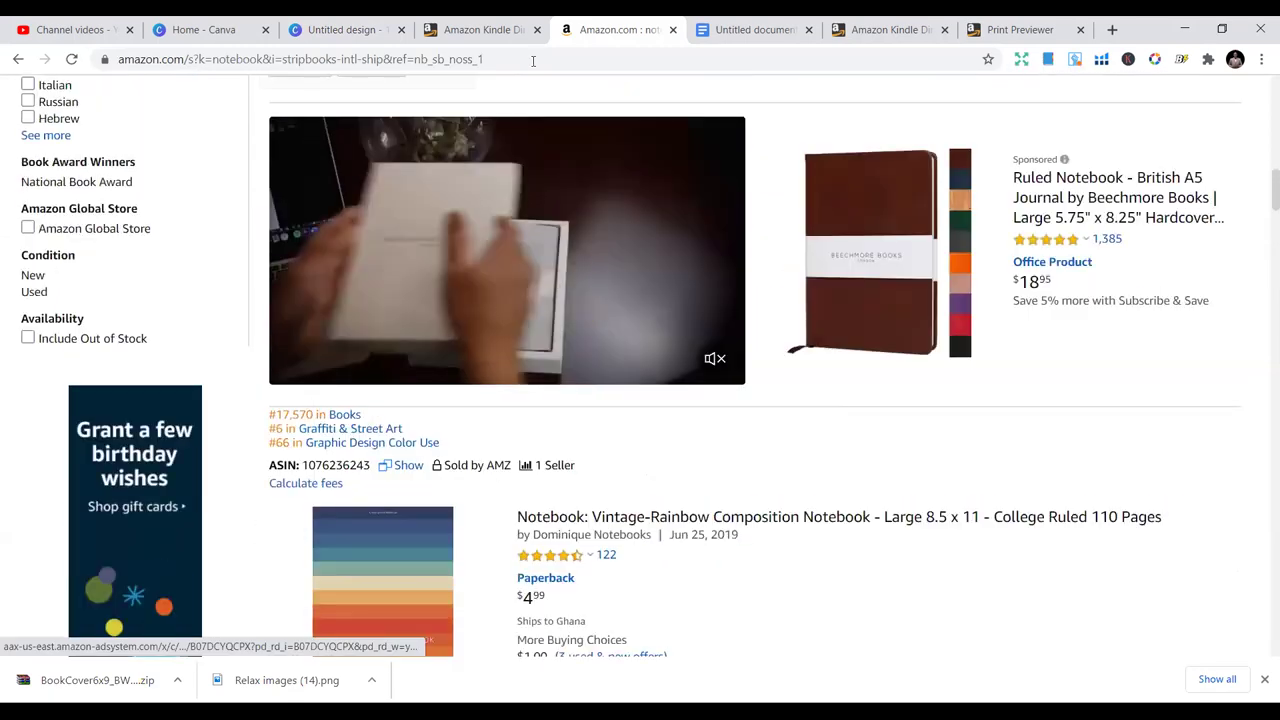
{"action": "scroll", "coordinate": [700, 250], "scroll_direction": "up", "scroll_amount": 2}
{"action": "left_click", "coordinate": [873, 25]}
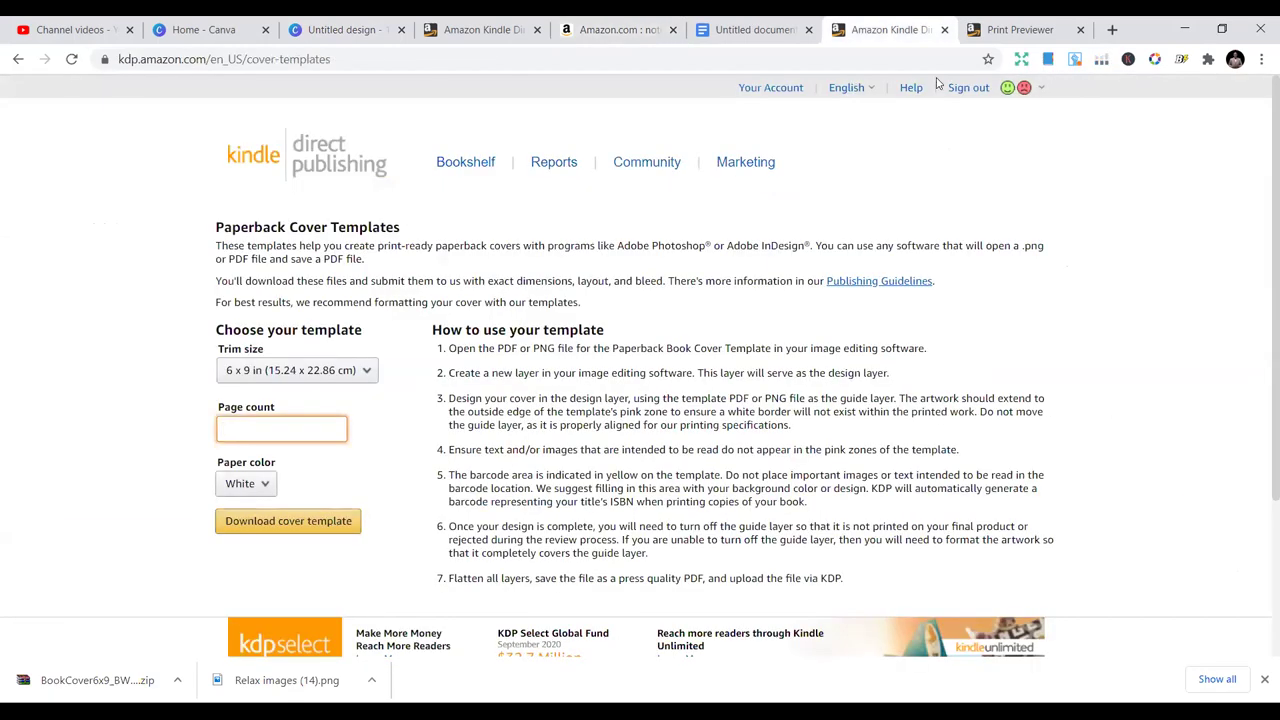
{"action": "left_click", "coordinate": [740, 30]}
{"action": "left_click", "coordinate": [475, 29]}
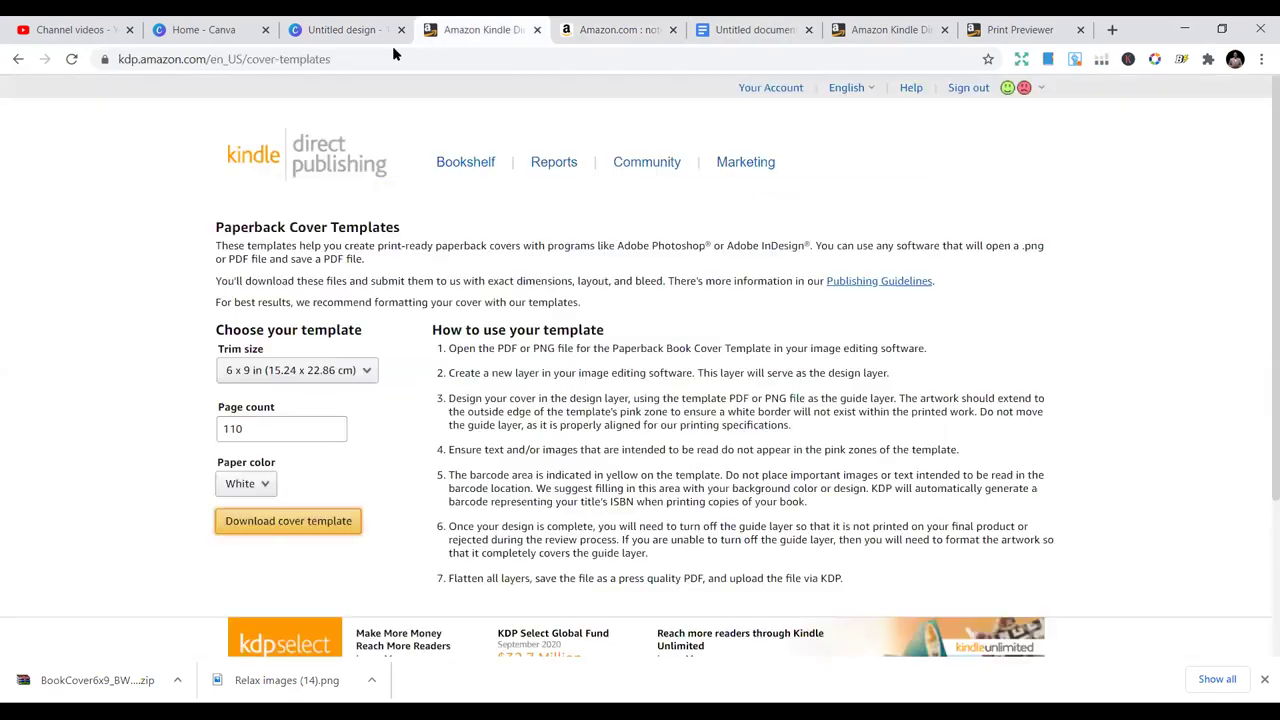
In the Canva cover design, add a square and stretch it over the front cover's live area, about 5.8 in wide.
{"action": "left_click", "coordinate": [375, 22]}
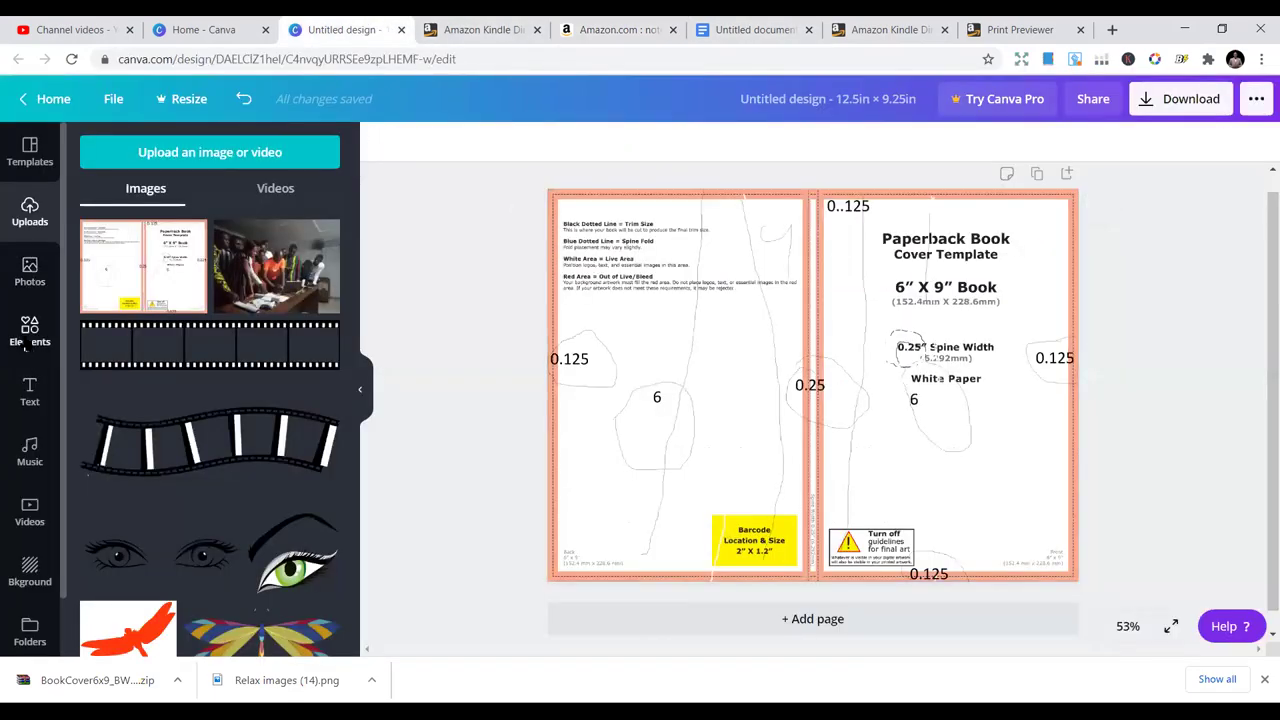
{"action": "left_click", "coordinate": [29, 335]}
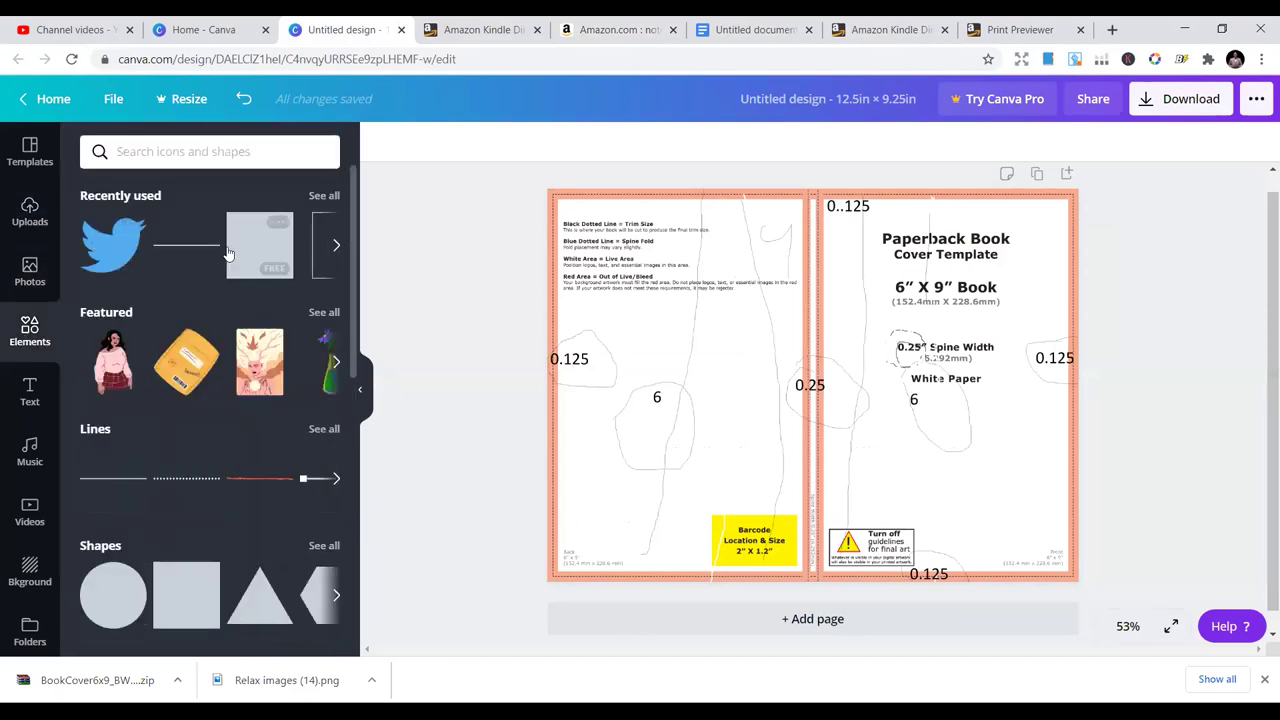
{"action": "scroll", "coordinate": [200, 400], "scroll_direction": "down", "scroll_amount": 1}
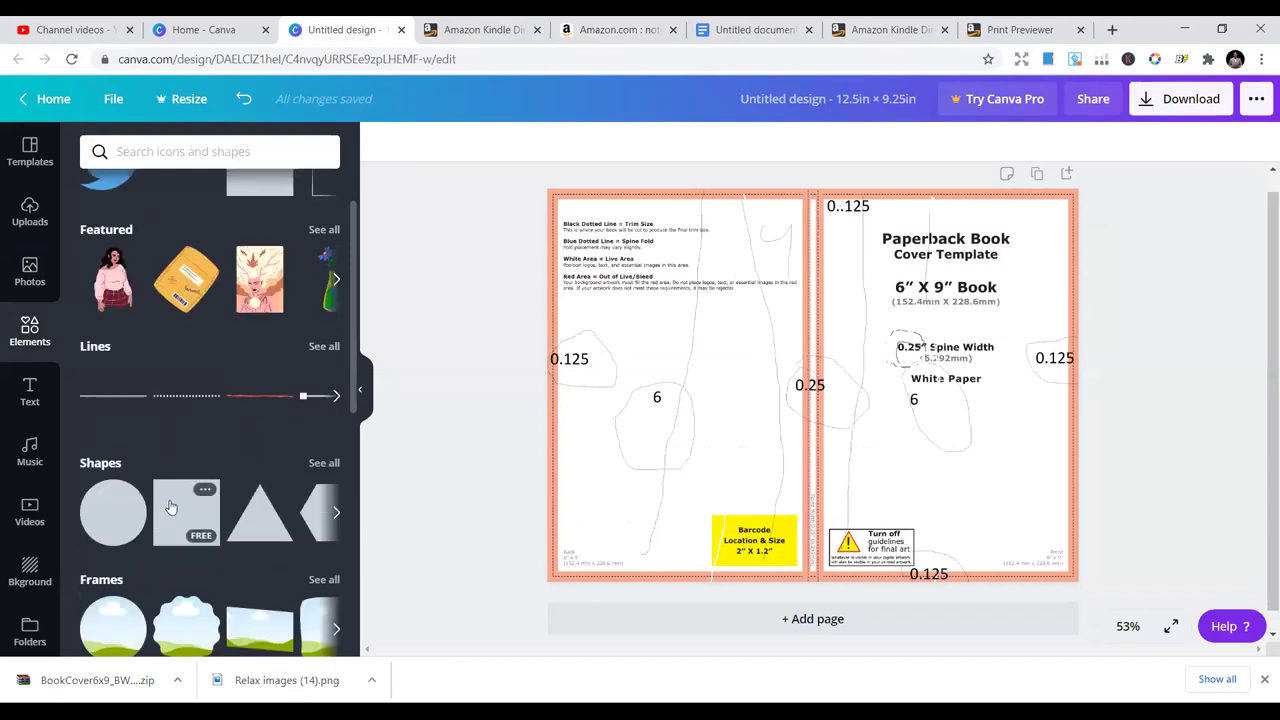
{"action": "left_click", "coordinate": [172, 507]}
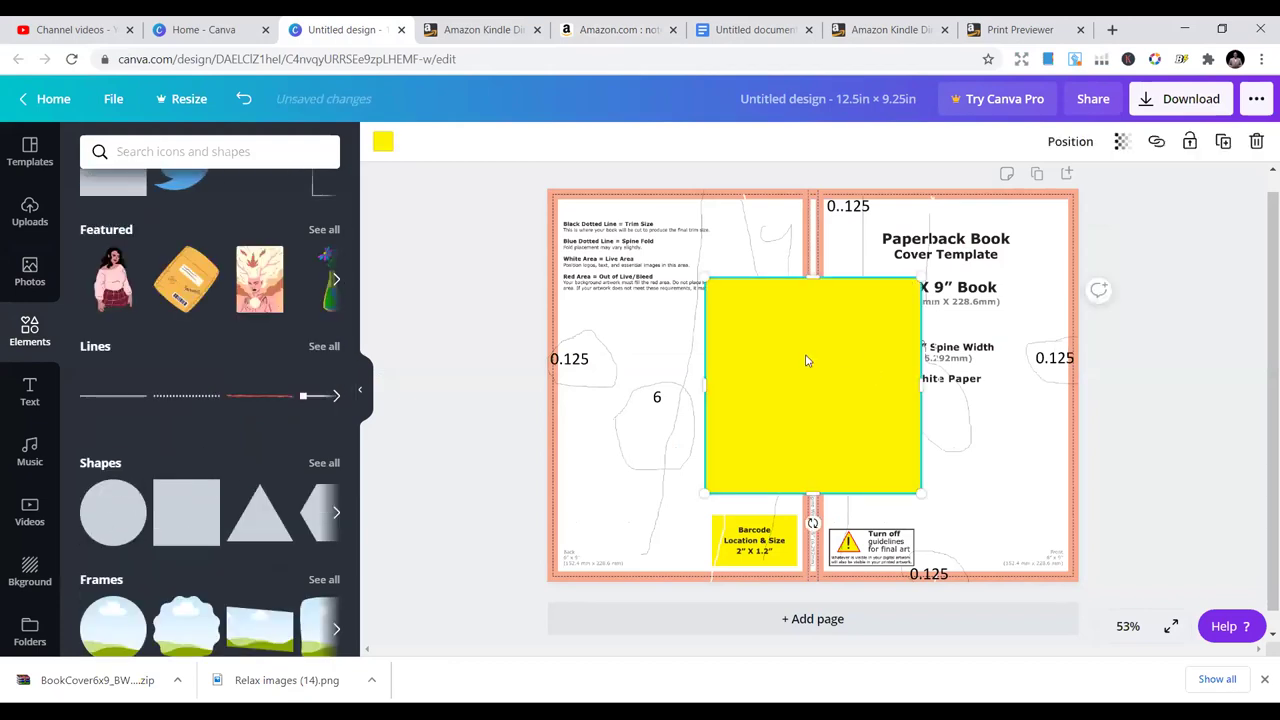
{"action": "left_click_drag", "start_coordinate": [787, 365], "coordinate": [903, 278]}
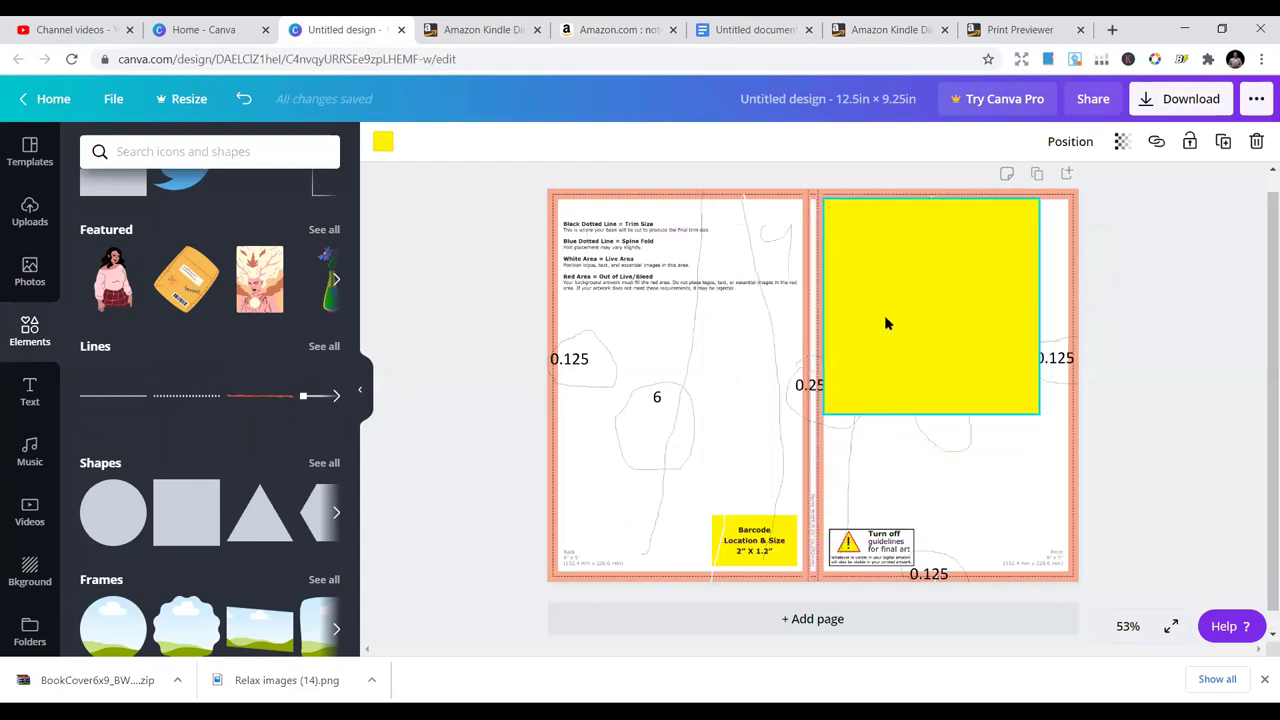
{"action": "left_click_drag", "start_coordinate": [924, 410], "coordinate": [953, 579]}
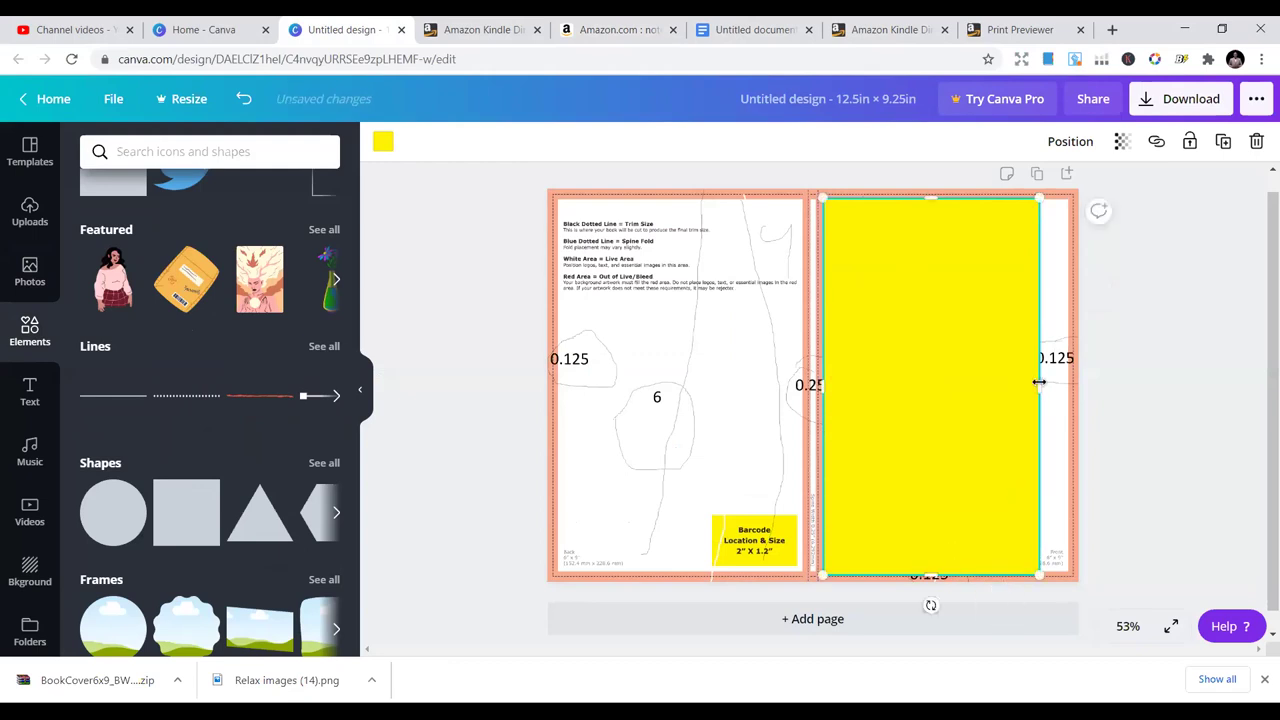
{"action": "left_click_drag", "start_coordinate": [1044, 387], "coordinate": [1075, 377]}
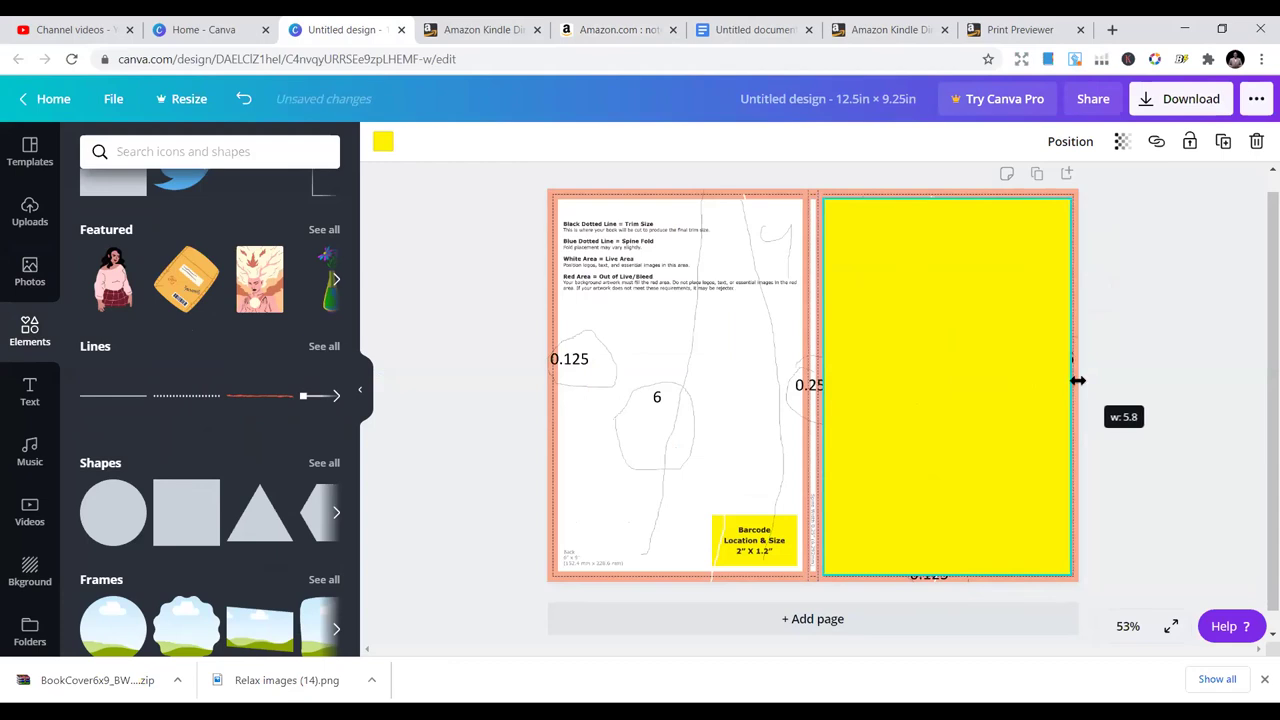
Copy the front cover rectangle and place the duplicate over the back cover area, level with the original.
{"action": "right_click", "coordinate": [872, 325]}
{"action": "left_click", "coordinate": [917, 343]}
{"action": "right_click", "coordinate": [728, 335]}
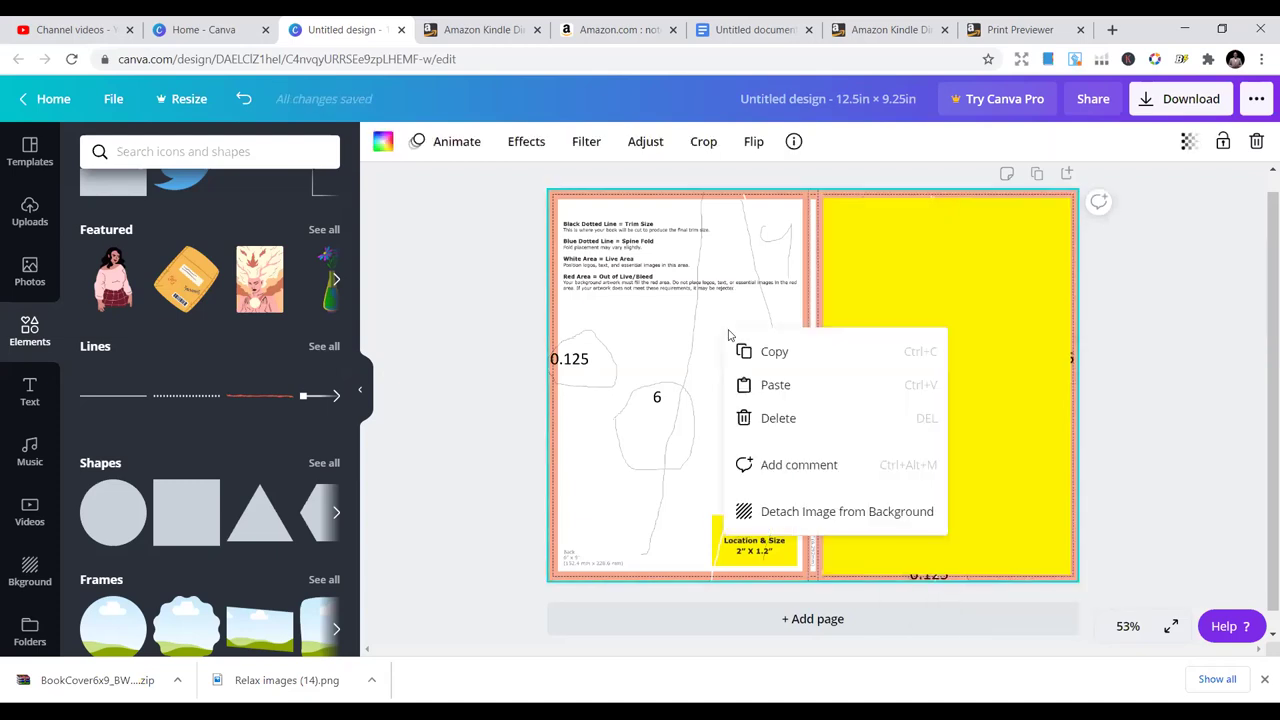
{"action": "left_click", "coordinate": [787, 385]}
{"action": "left_click_drag", "start_coordinate": [936, 370], "coordinate": [655, 356]}
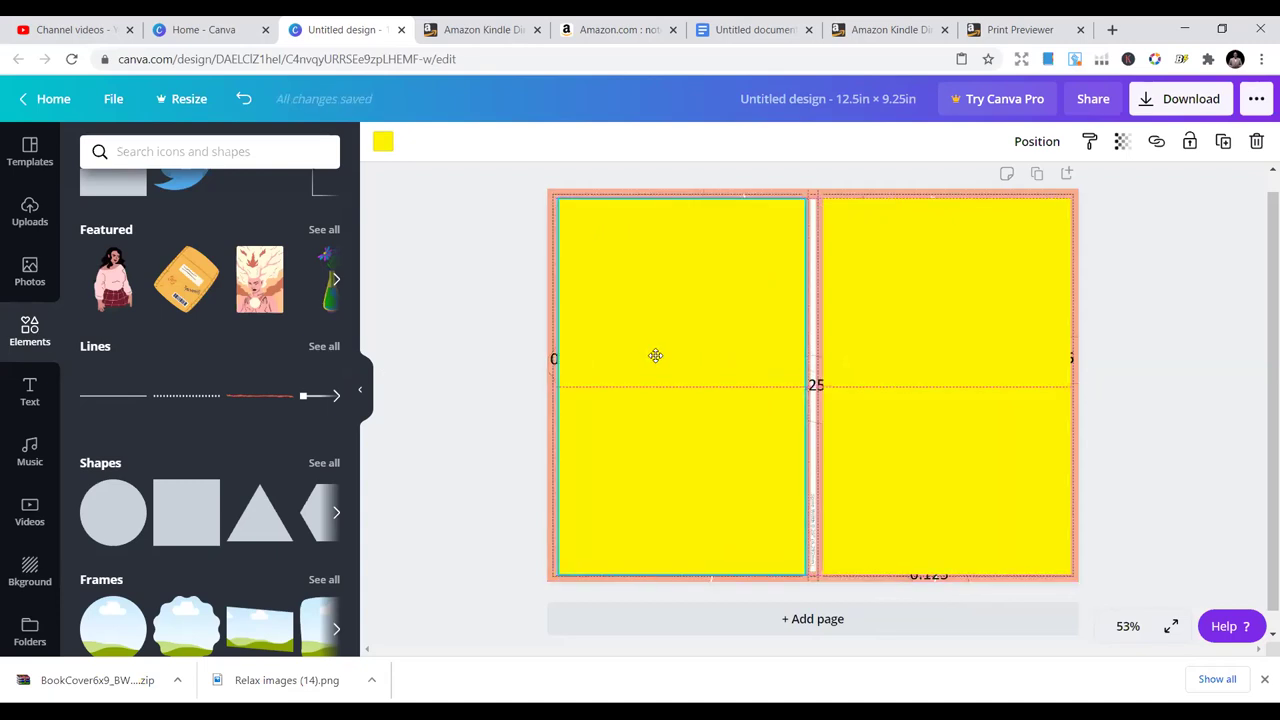
{"action": "left_click", "coordinate": [485, 350]}
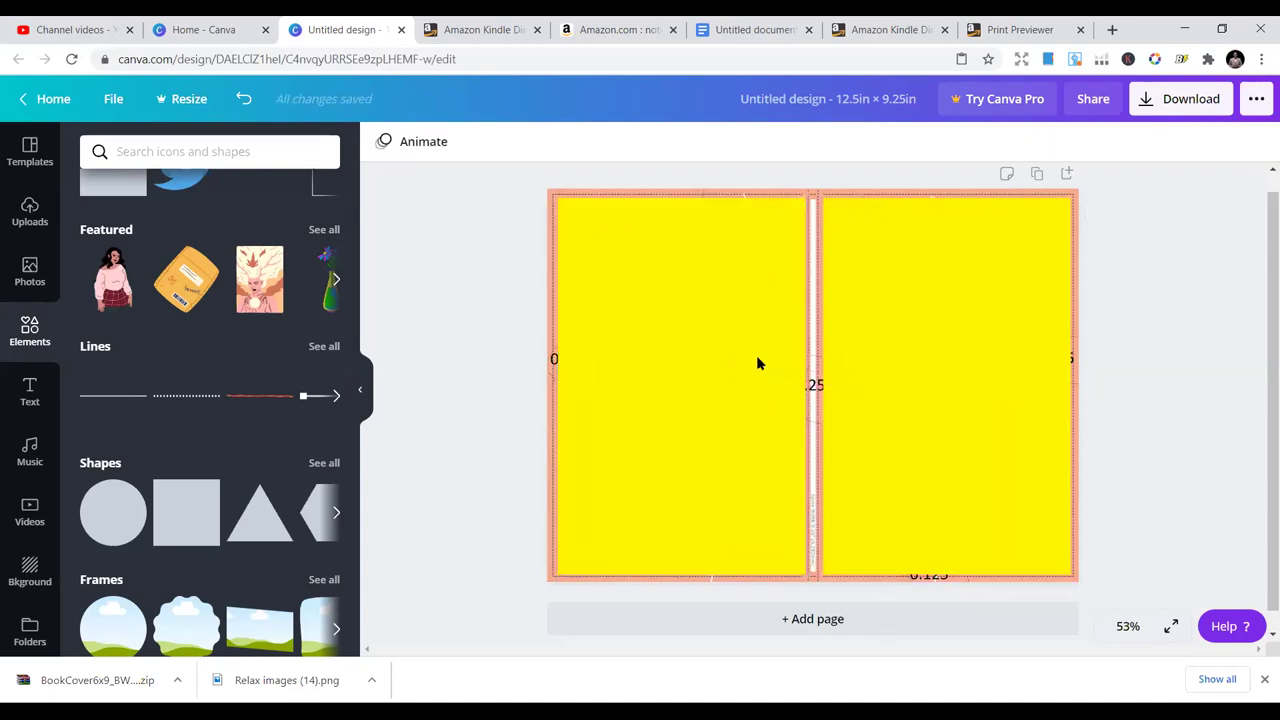
Enlarge the back and front cover rectangles slightly at their outer upper corners to reach the template's trim lines.
{"action": "left_click", "coordinate": [575, 200]}
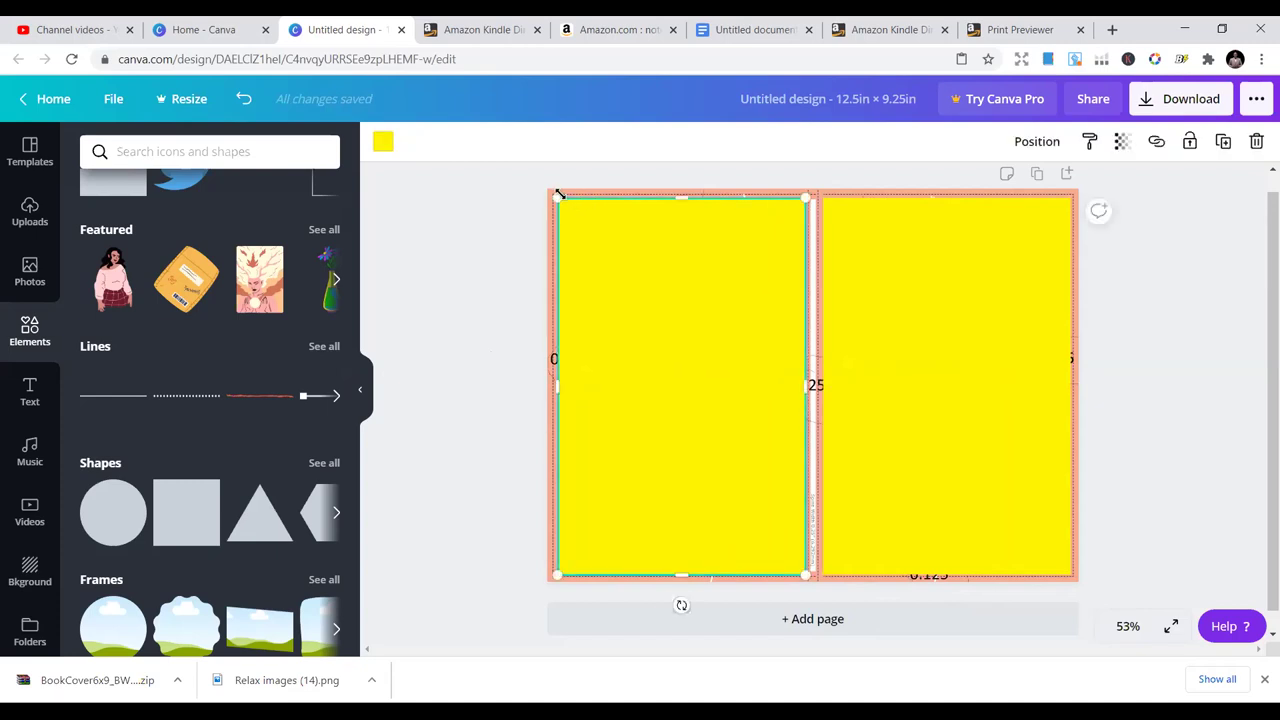
{"action": "left_click_drag", "start_coordinate": [557, 195], "coordinate": [554, 190]}
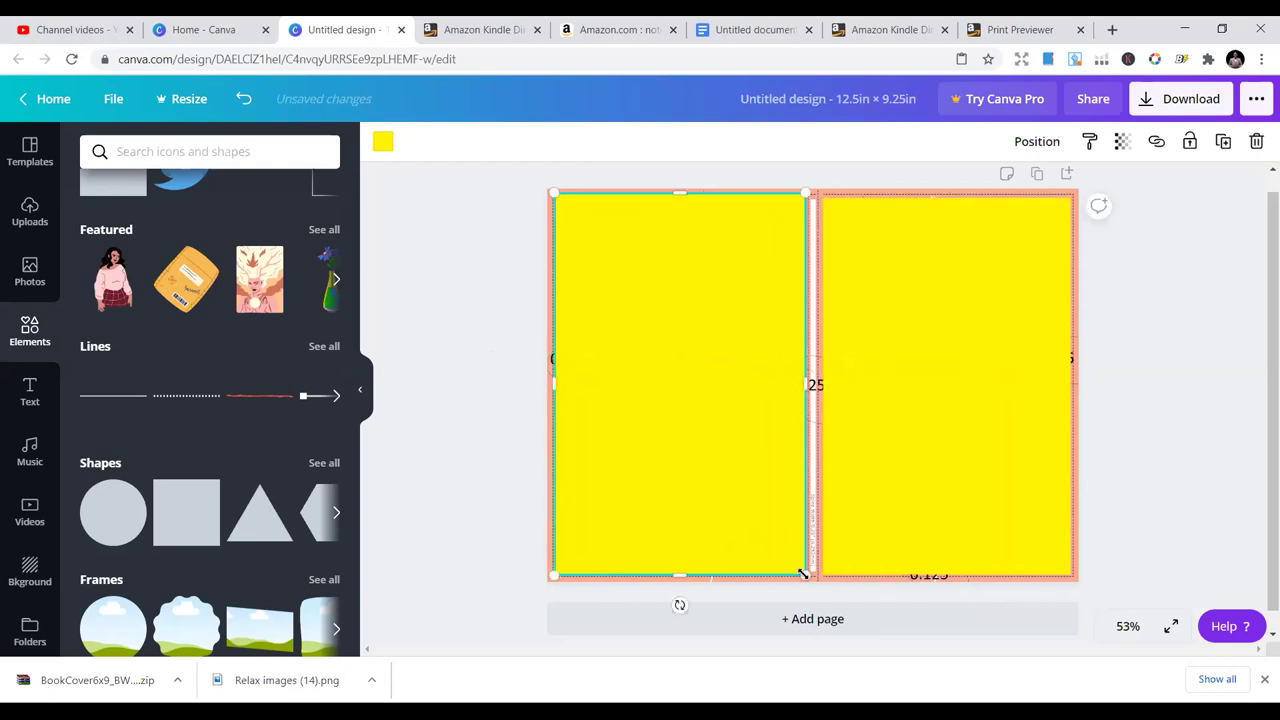
{"action": "left_click", "coordinate": [1014, 386]}
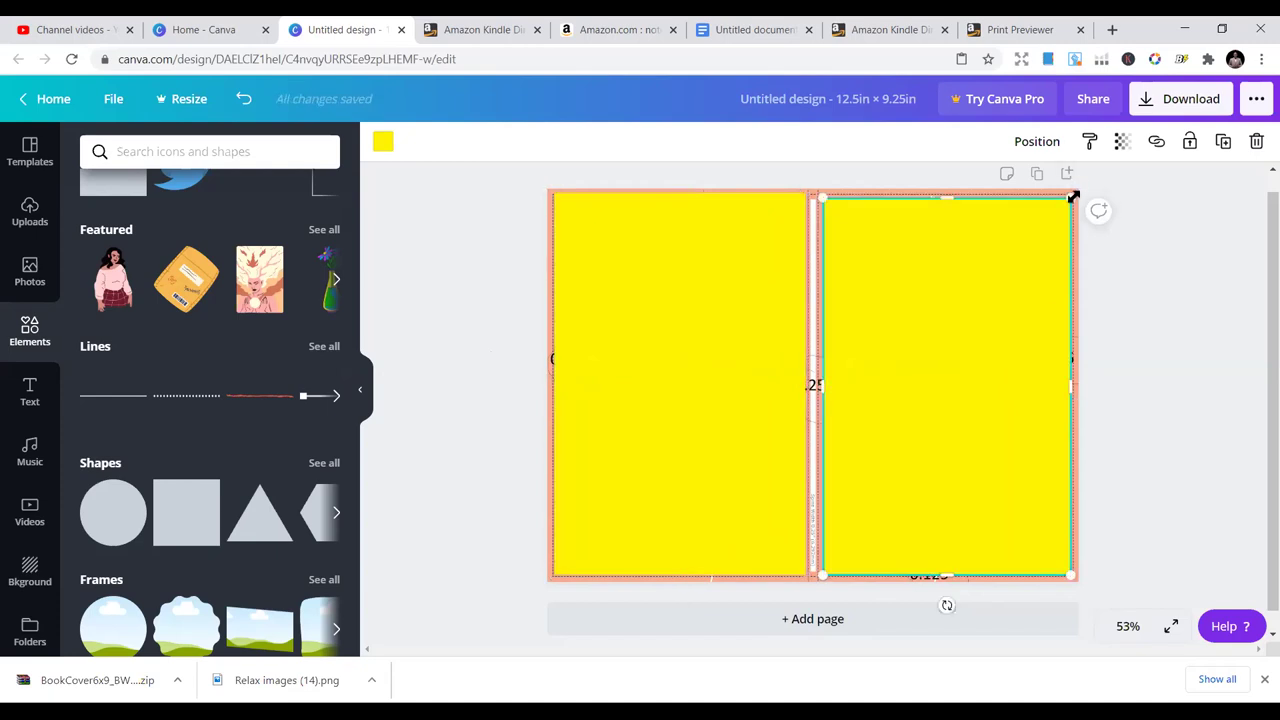
{"action": "left_click_drag", "start_coordinate": [1070, 196], "coordinate": [1068, 192]}
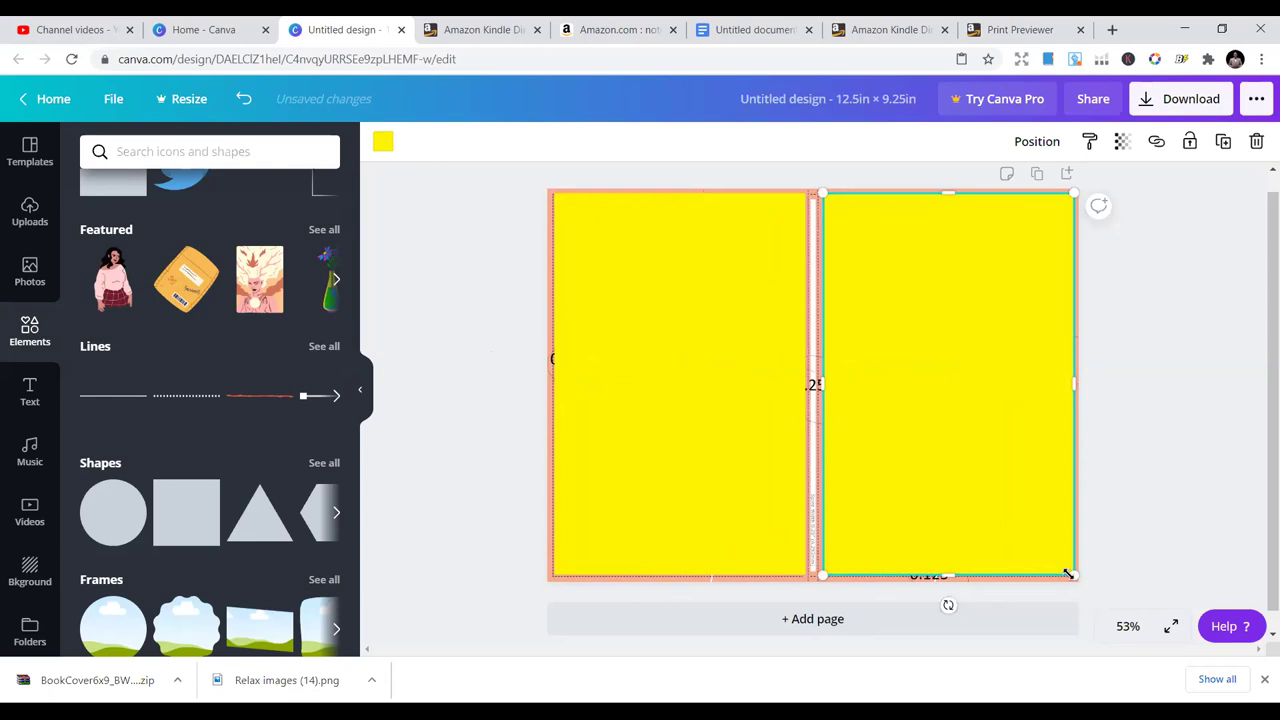
{"action": "left_click", "coordinate": [458, 412]}
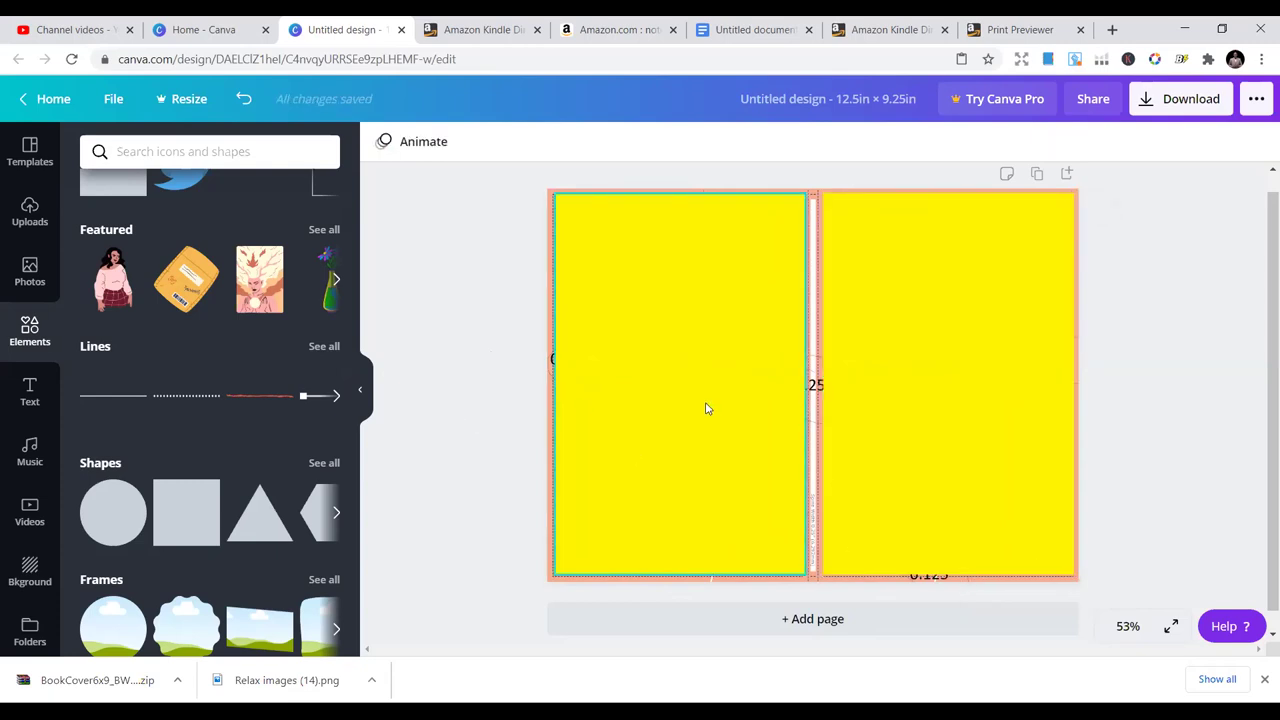
{"action": "left_click", "coordinate": [900, 384]}
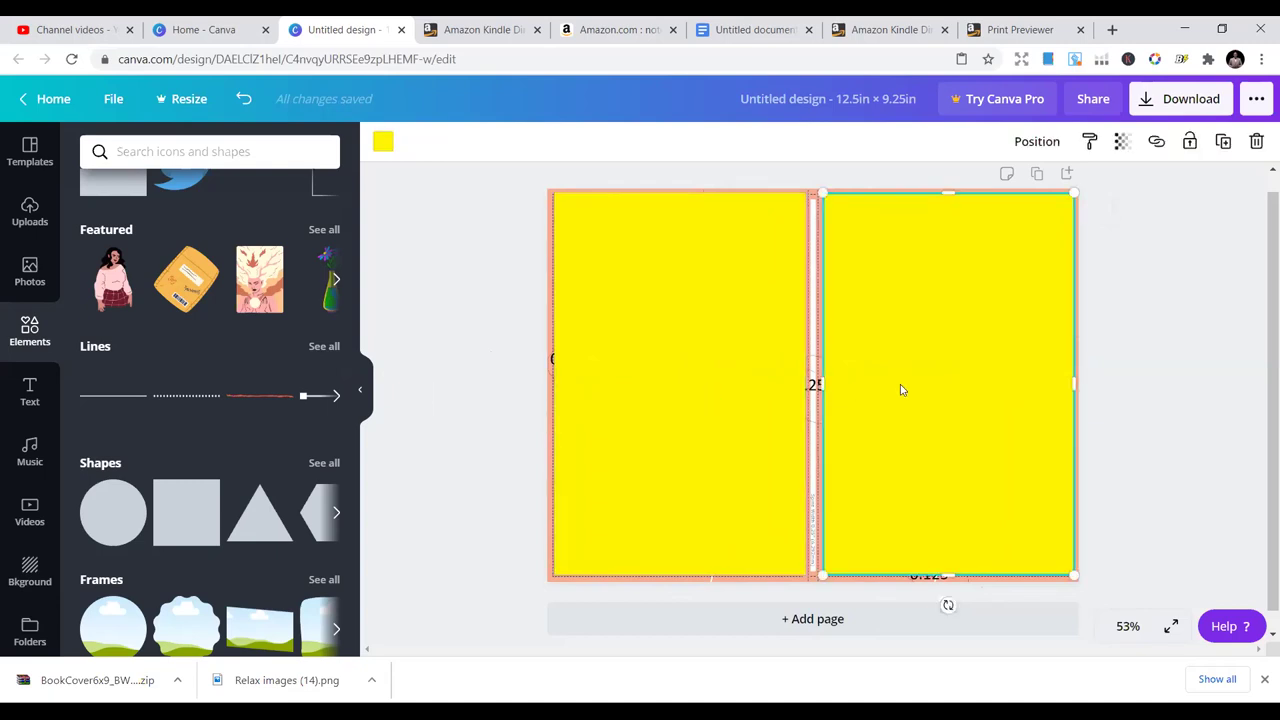
{"action": "left_click", "coordinate": [437, 363]}
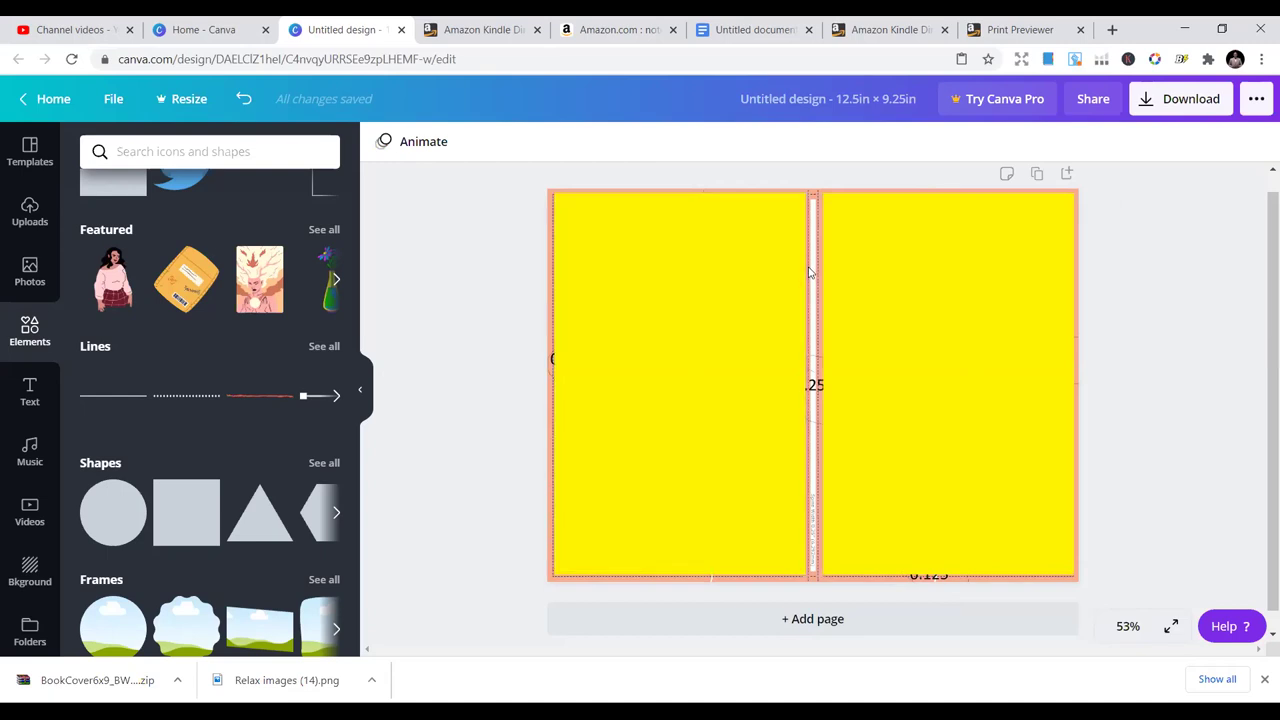
{"action": "left_click", "coordinate": [816, 371]}
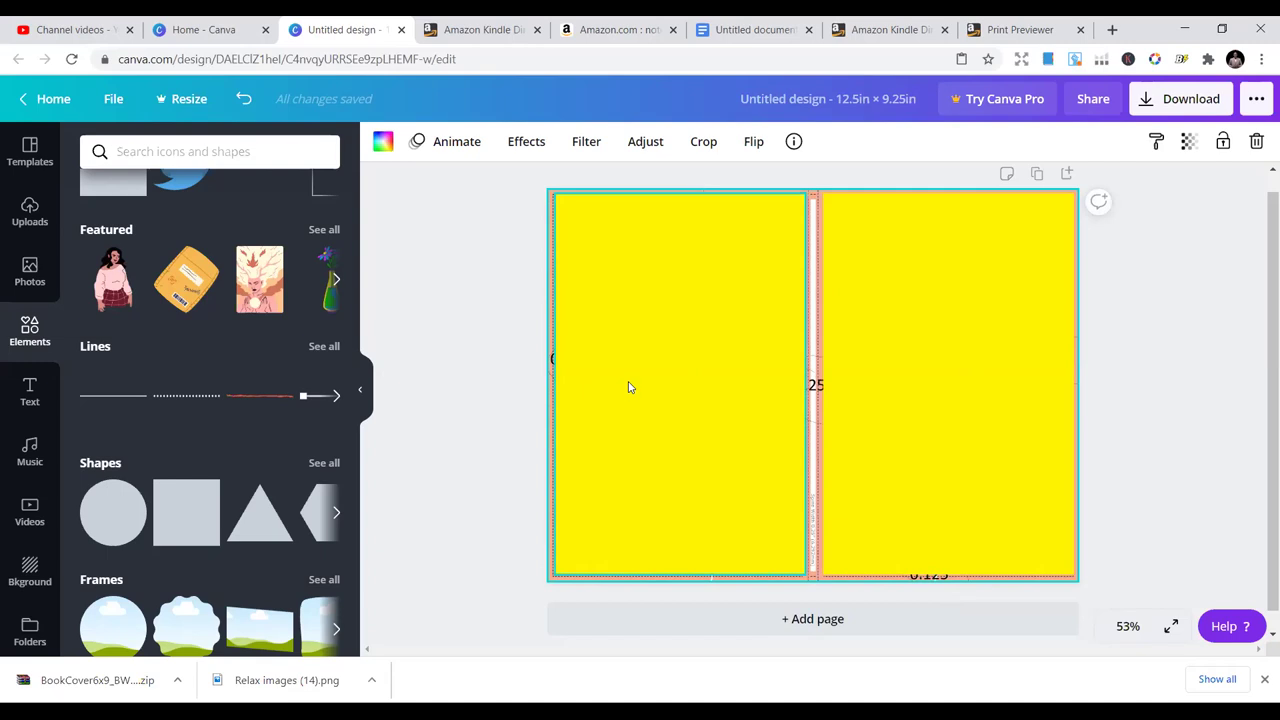
{"action": "left_click", "coordinate": [489, 390]}
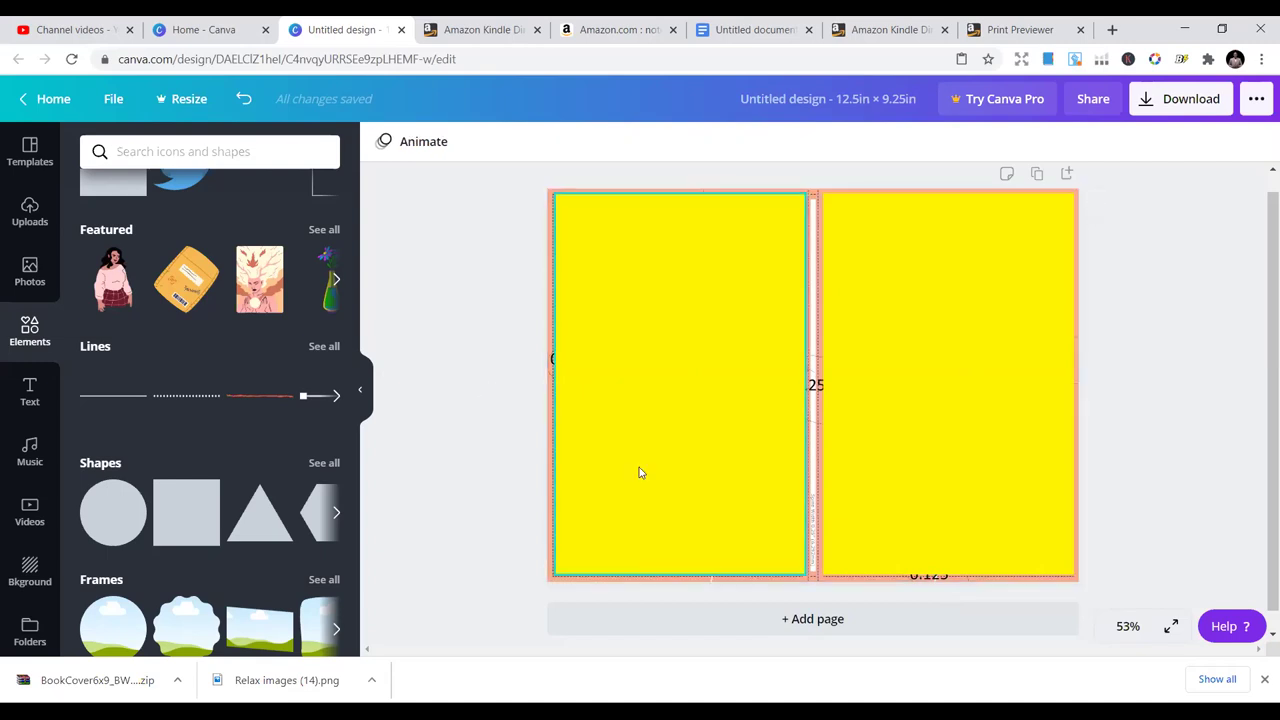
{"action": "left_click", "coordinate": [675, 463]}
{"action": "left_click", "coordinate": [467, 420]}
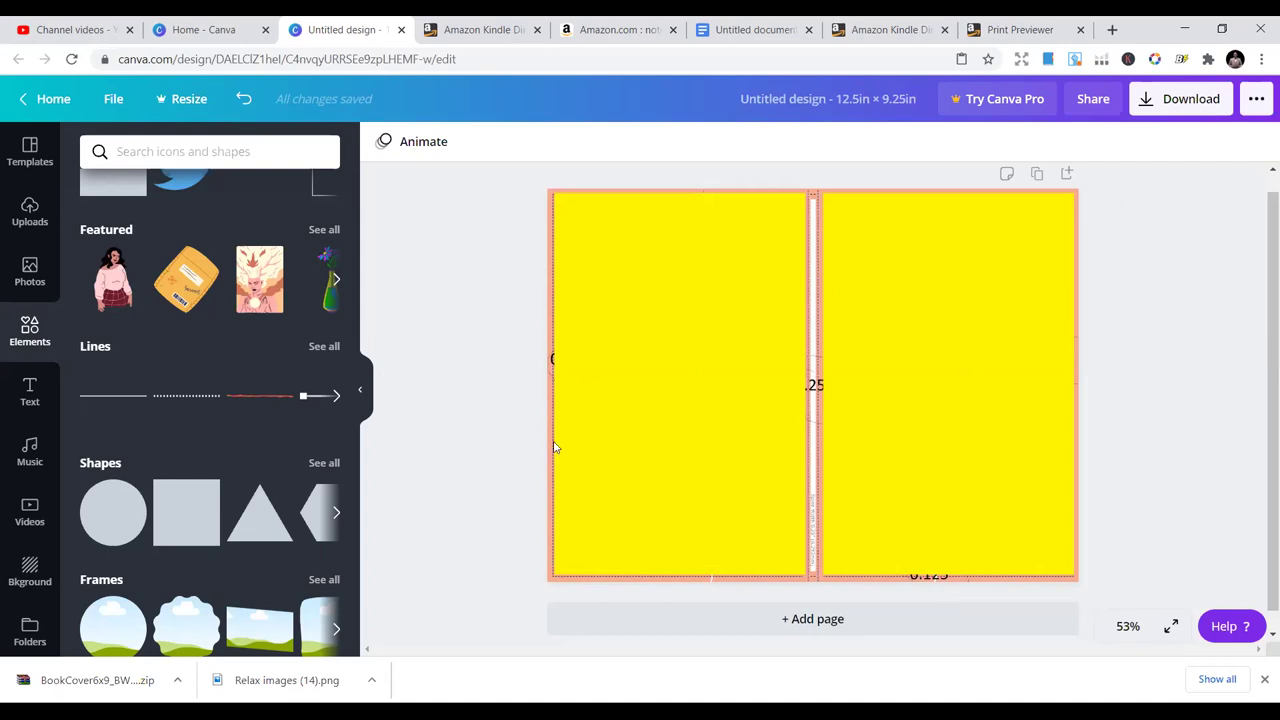
Lower the upper edge of the back cover rectangle to expose the template beneath it.
{"action": "left_click", "coordinate": [703, 279]}
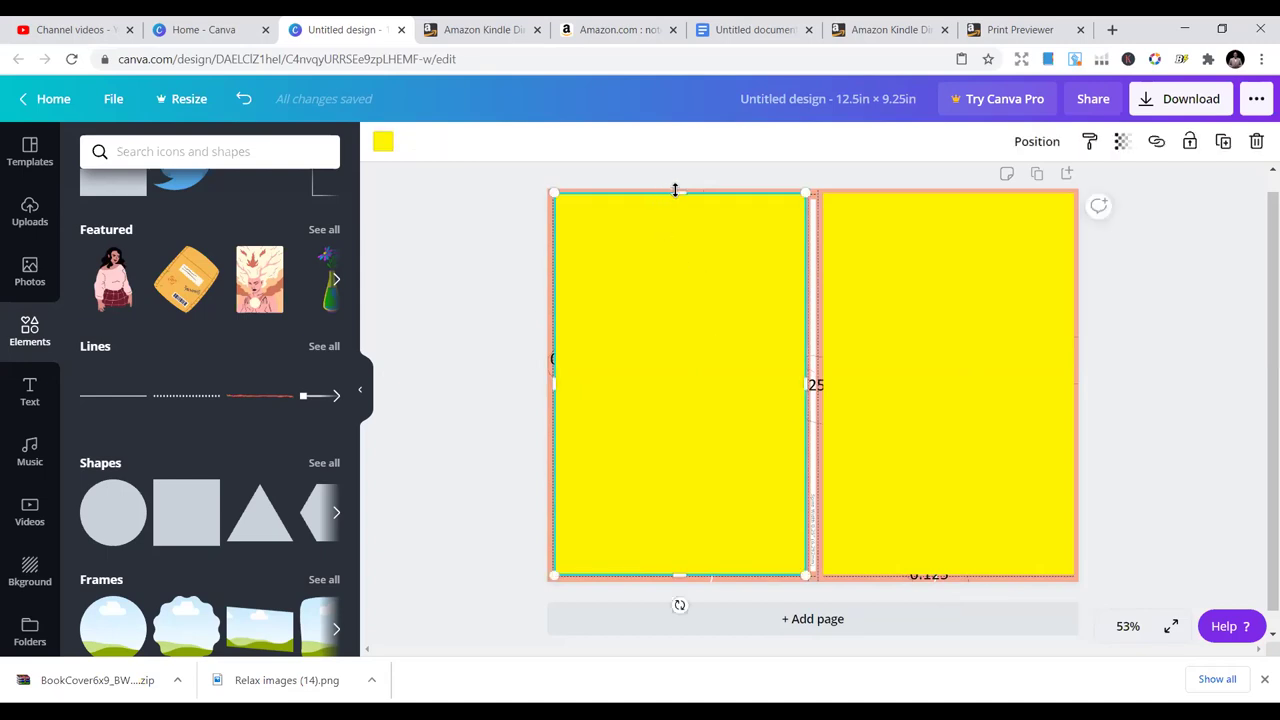
{"action": "left_click_drag", "start_coordinate": [676, 195], "coordinate": [672, 204]}
{"action": "left_click", "coordinate": [671, 203]}
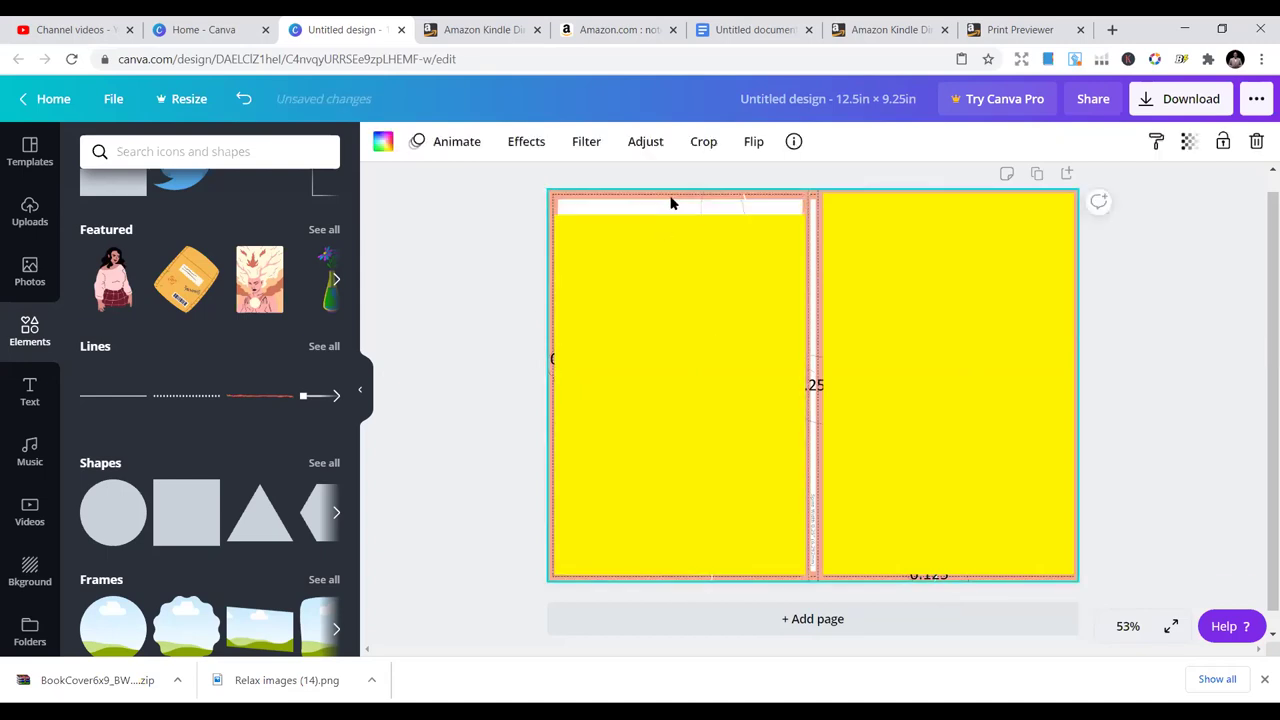
{"action": "left_click", "coordinate": [678, 222]}
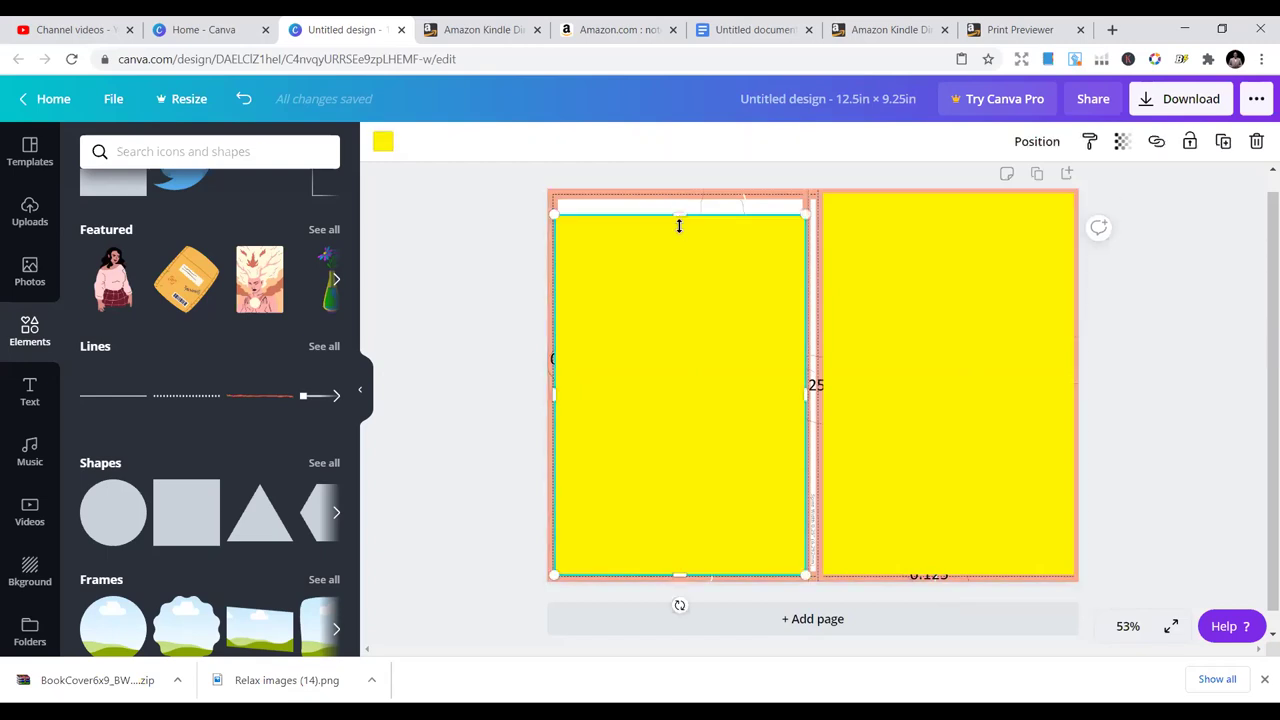
{"action": "left_click_drag", "start_coordinate": [676, 207], "coordinate": [682, 228]}
Make the cover template background image fully transparent.
{"action": "left_click", "coordinate": [676, 211]}
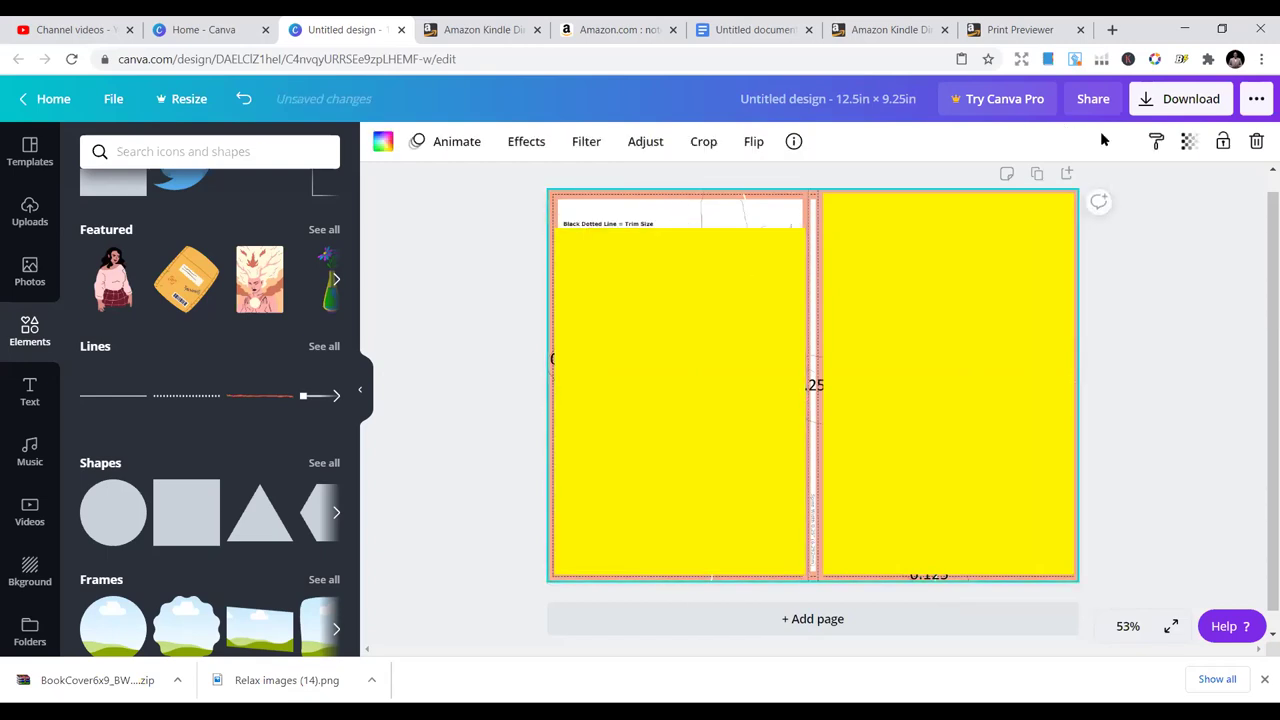
{"action": "left_click", "coordinate": [1188, 141]}
{"action": "left_click_drag", "start_coordinate": [1086, 192], "coordinate": [1024, 197]}
Extend the back cover rectangle upward until its upper edge is level with the front cover rectangle.
{"action": "left_click", "coordinate": [727, 283]}
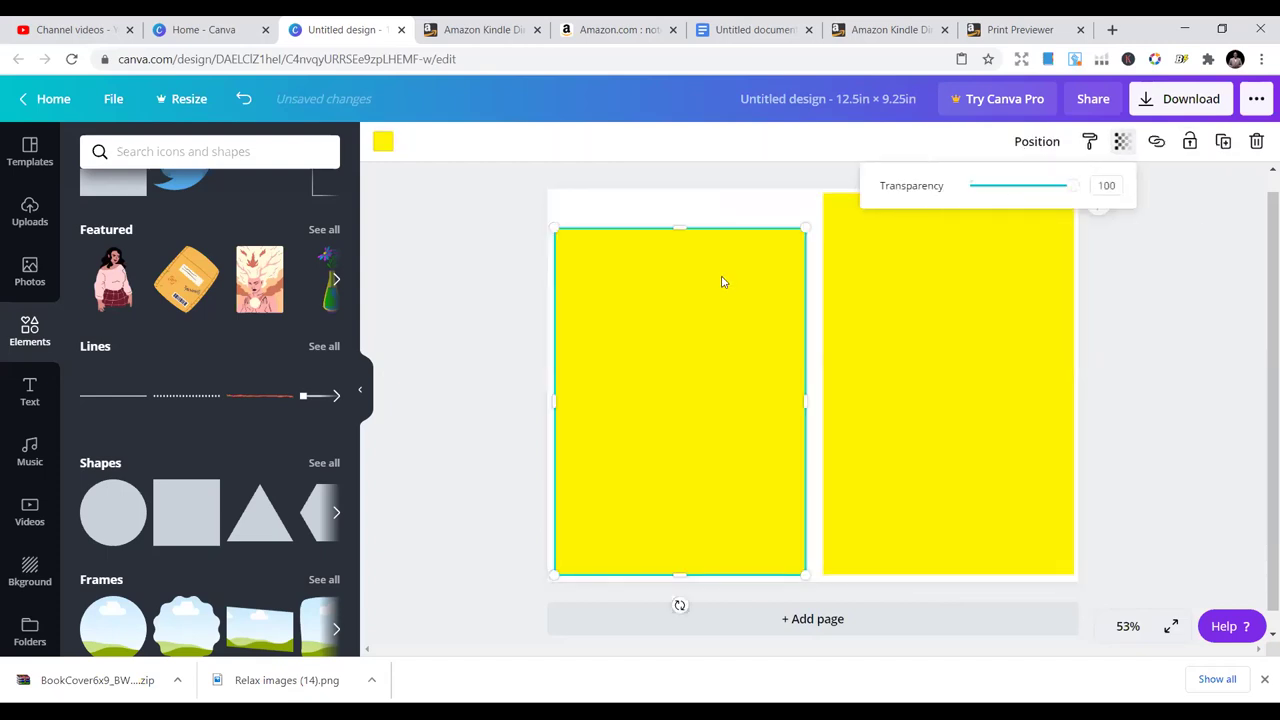
{"action": "left_click_drag", "start_coordinate": [681, 211], "coordinate": [678, 193]}
{"action": "left_click", "coordinate": [460, 260]}
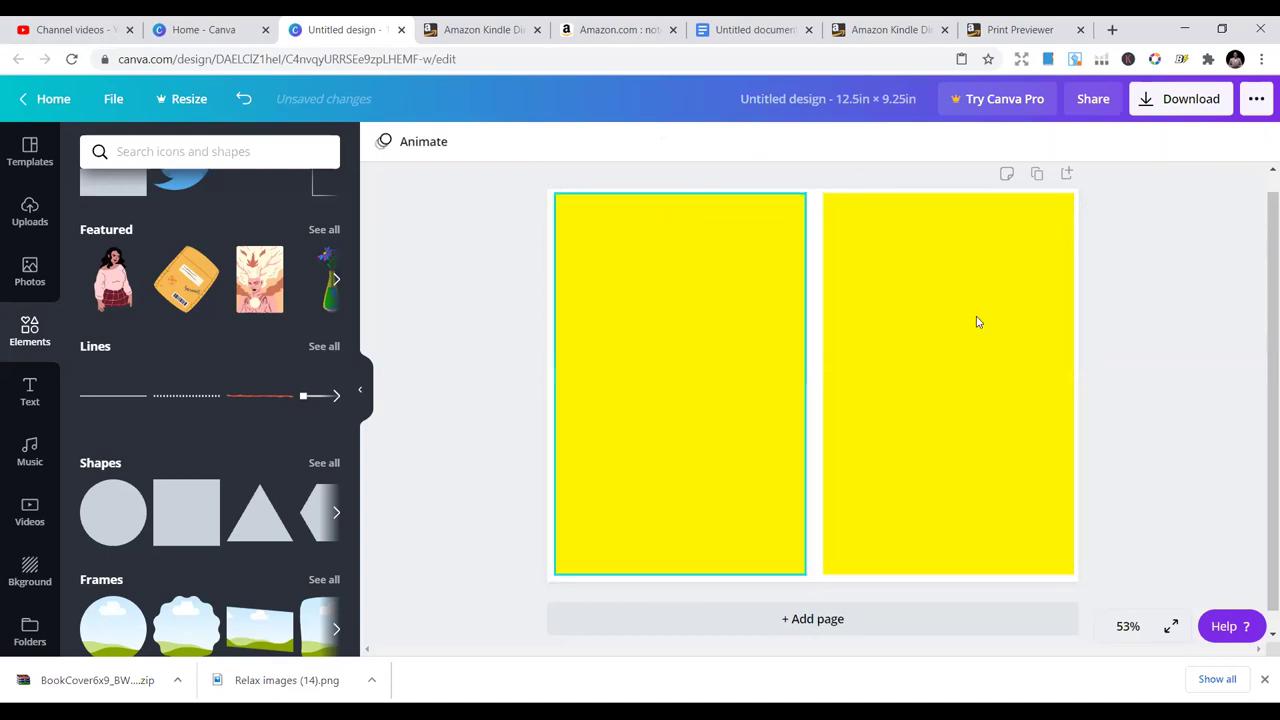
{"action": "left_click", "coordinate": [843, 271]}
{"action": "left_click", "coordinate": [401, 438]}
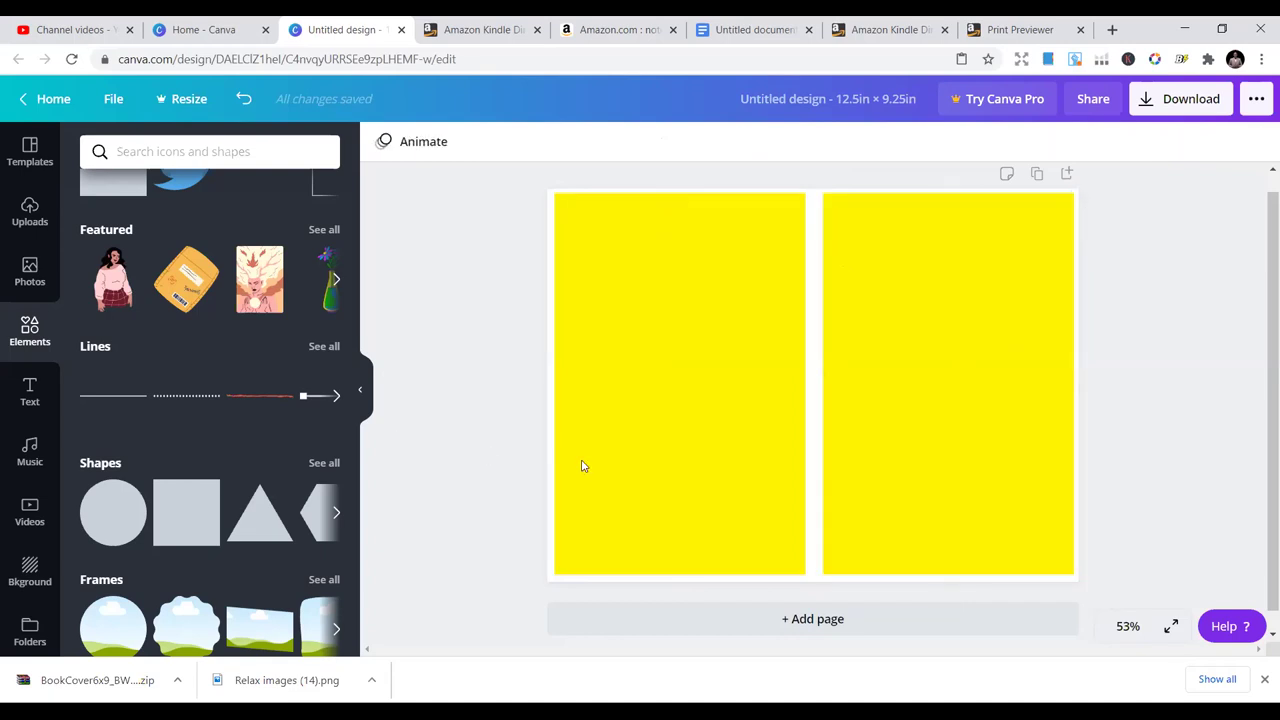
Recolor both the front cover and back cover rectangles black (#000000), trying teal on the front one first.
{"action": "left_click", "coordinate": [858, 350]}
{"action": "left_click", "coordinate": [381, 145]}
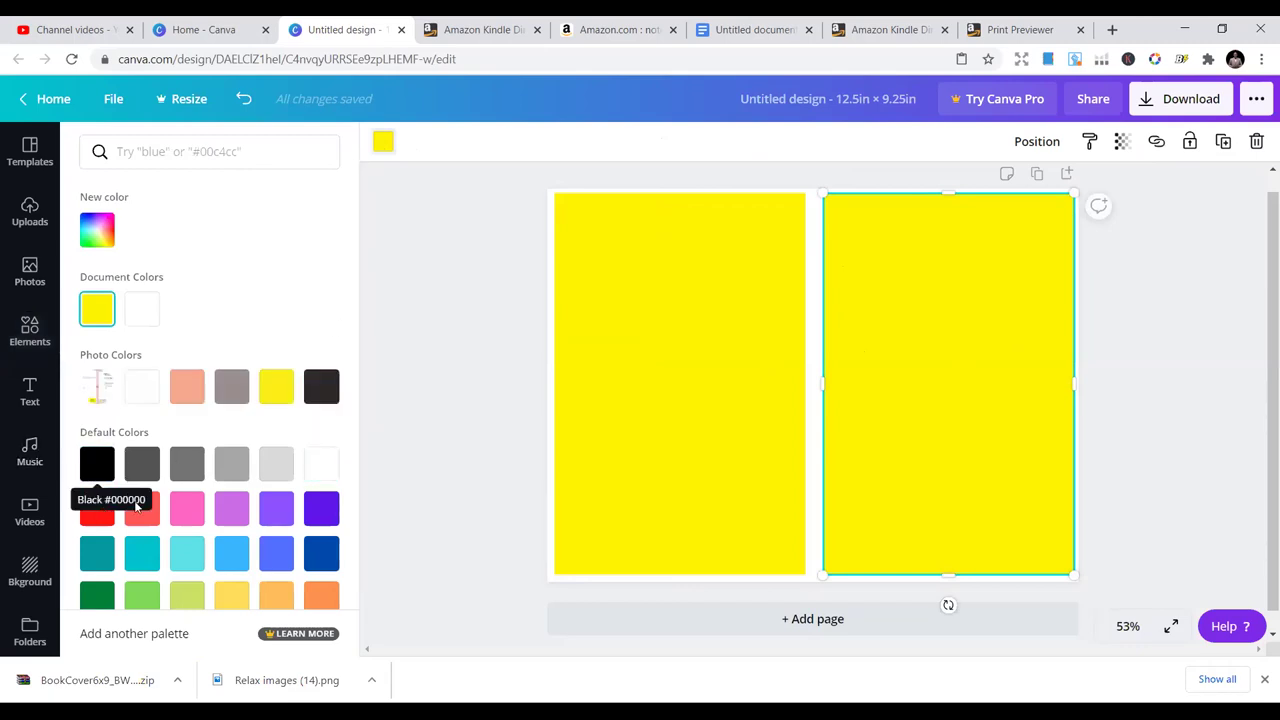
{"action": "left_click", "coordinate": [140, 556]}
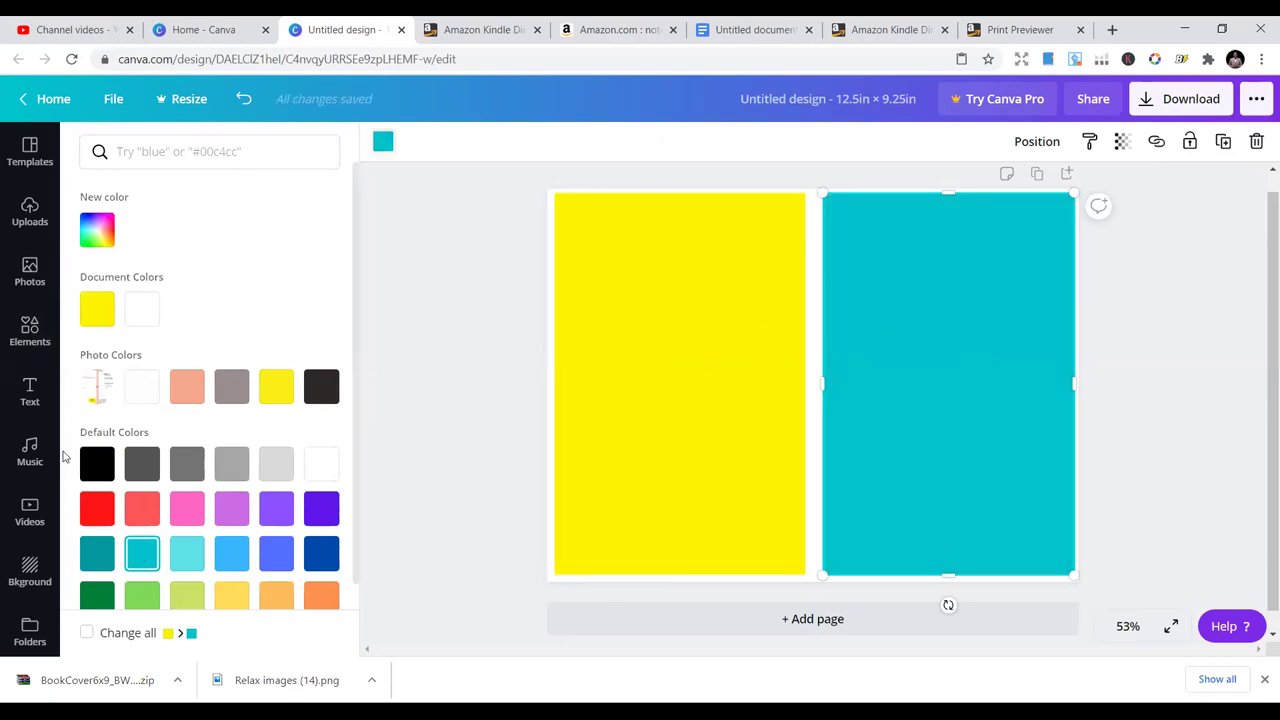
{"action": "left_click", "coordinate": [97, 463]}
{"action": "left_click", "coordinate": [666, 352]}
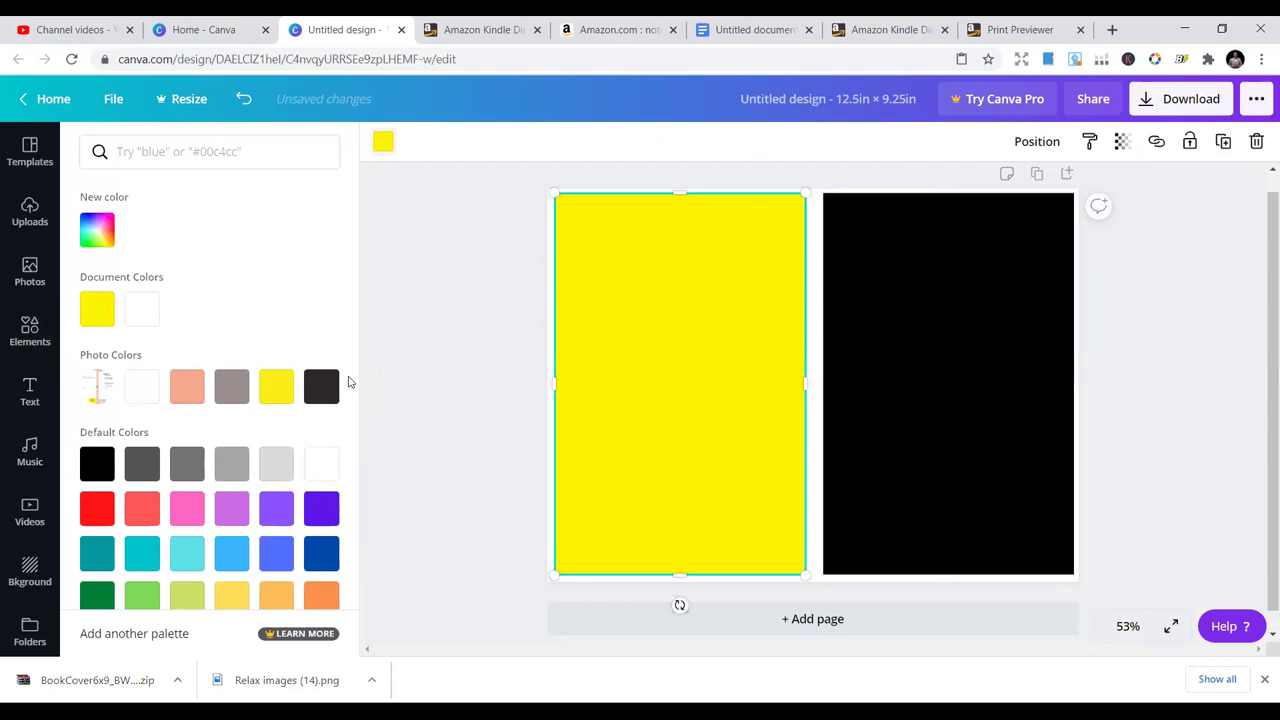
{"action": "left_click", "coordinate": [92, 463]}
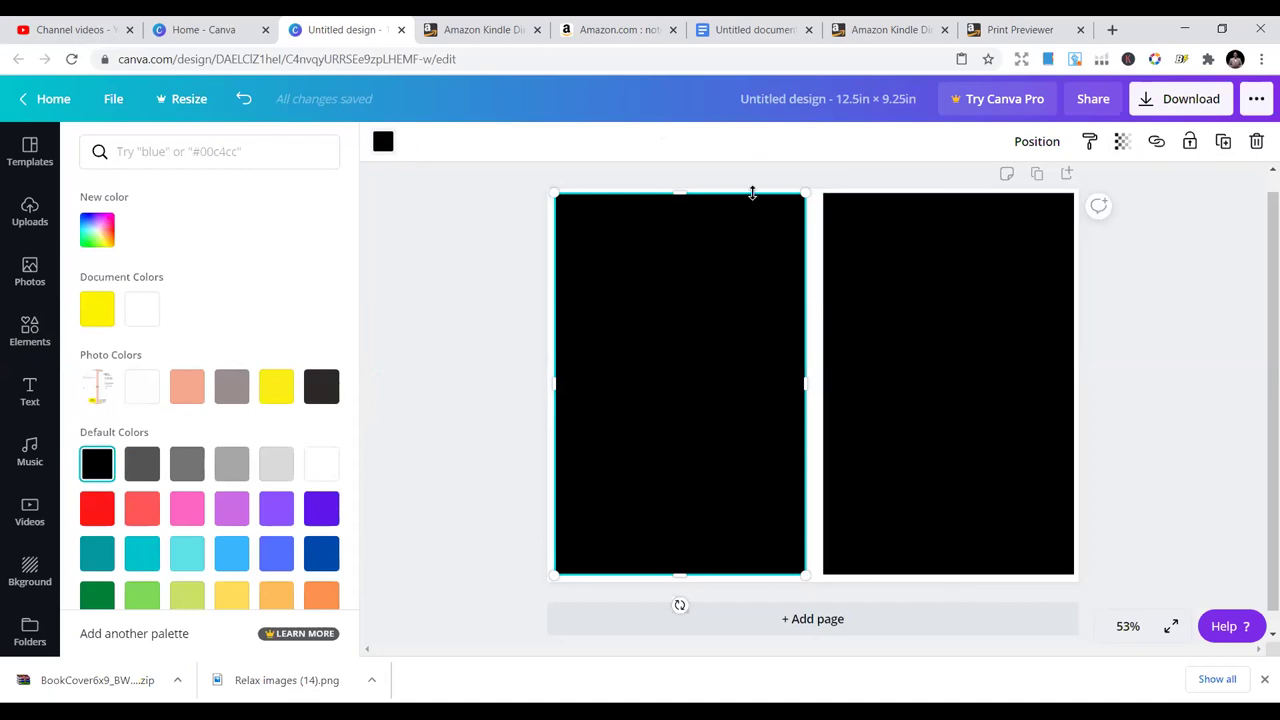
Lower the upper edge of the back cover rectangle and color the exposed page background black.
{"action": "left_click_drag", "start_coordinate": [752, 193], "coordinate": [752, 207]}
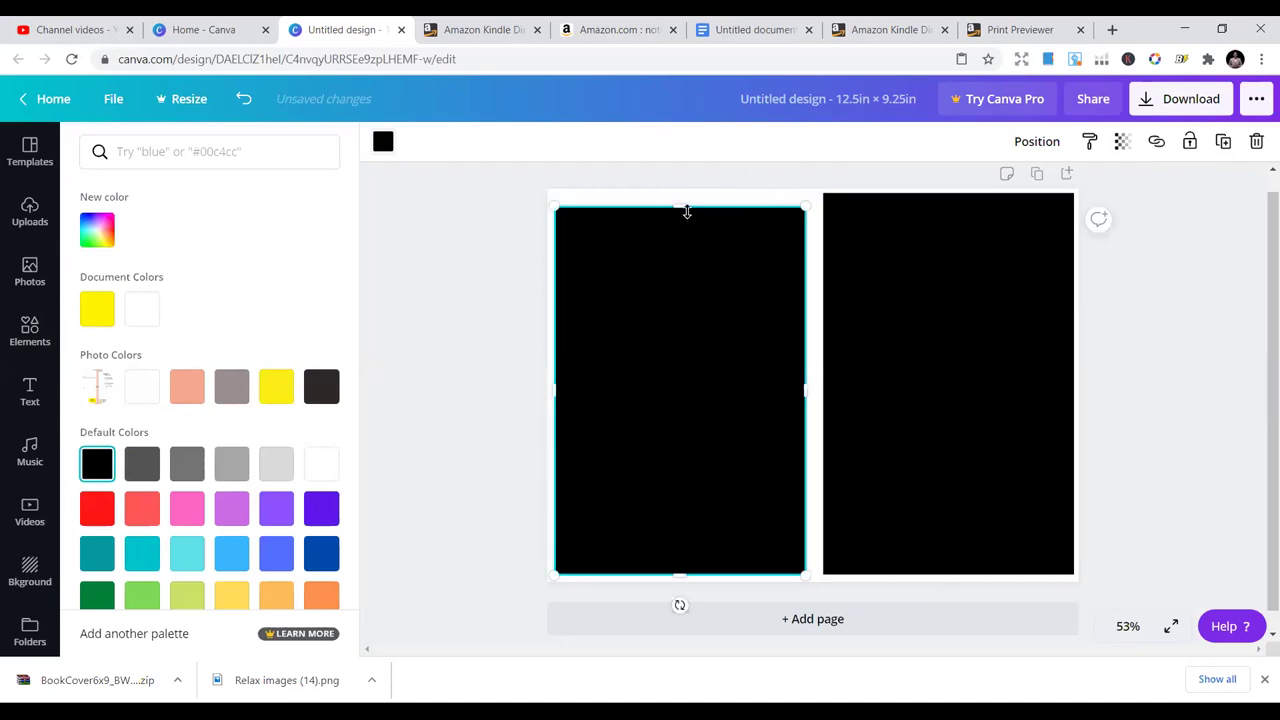
{"action": "left_click_drag", "start_coordinate": [684, 211], "coordinate": [684, 226]}
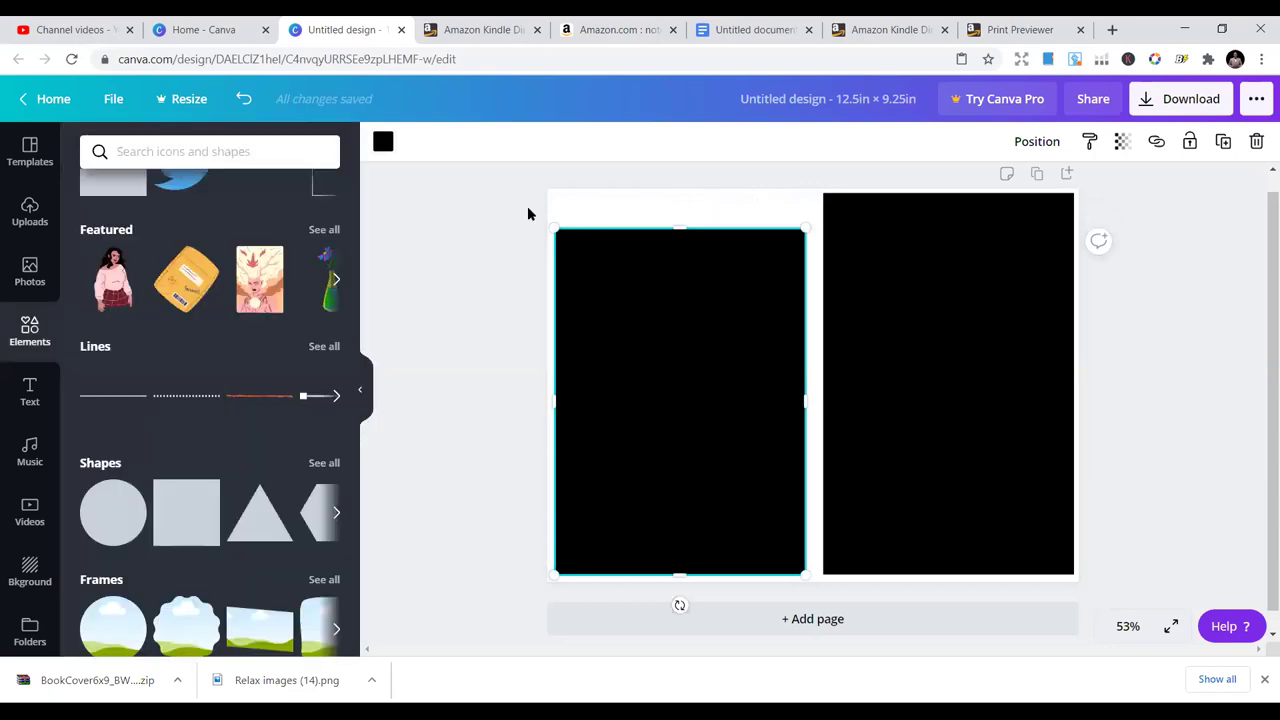
{"action": "left_click", "coordinate": [381, 142]}
{"action": "left_click", "coordinate": [621, 200]}
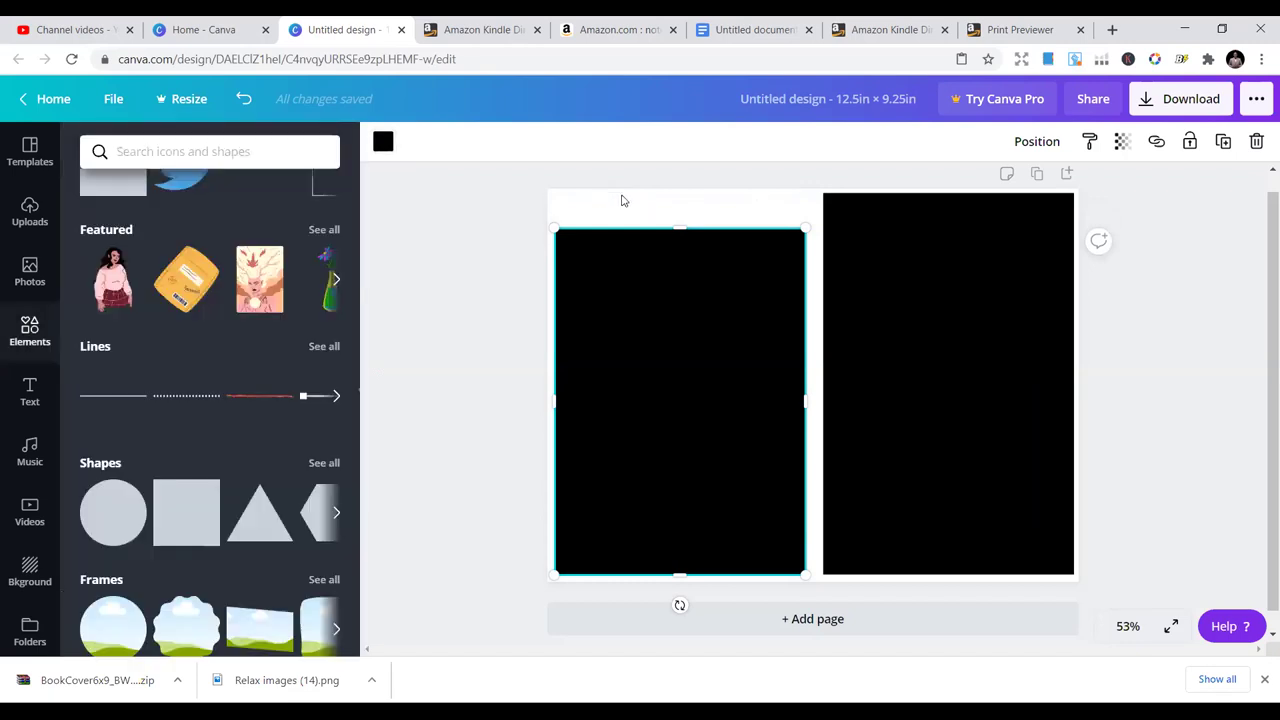
{"action": "left_click", "coordinate": [621, 200]}
{"action": "left_click", "coordinate": [381, 143]}
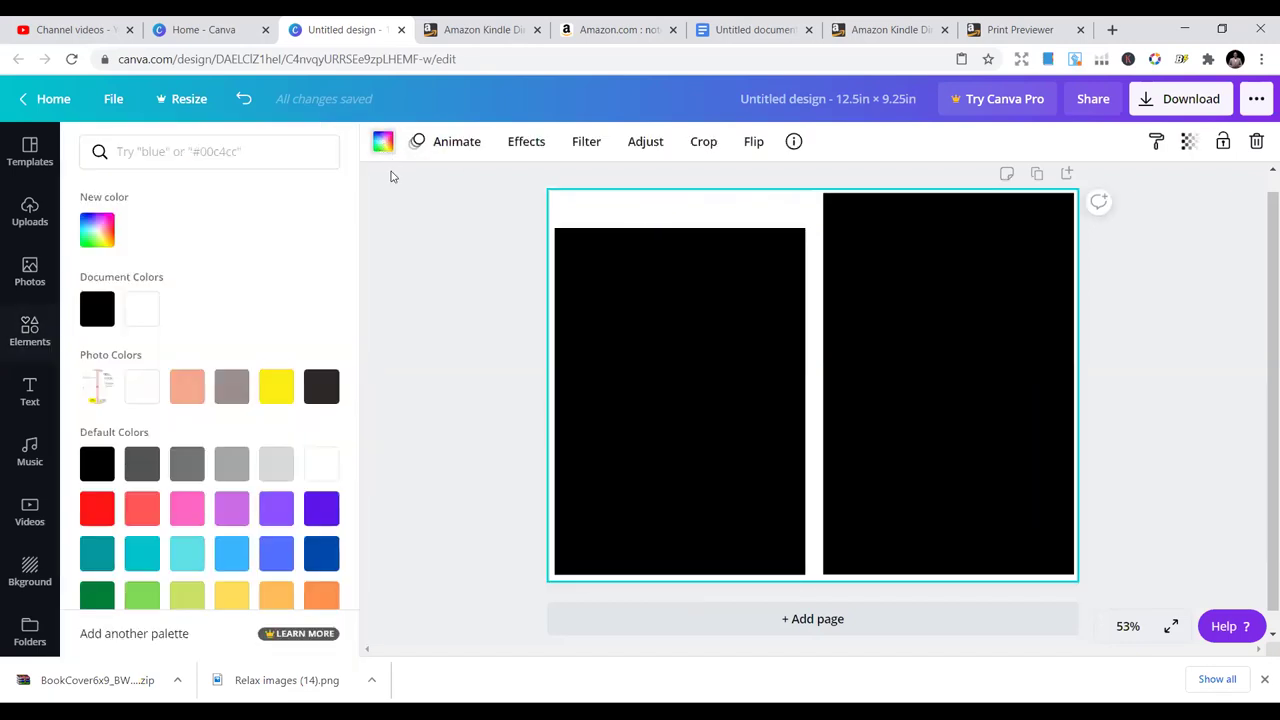
{"action": "left_click", "coordinate": [97, 309]}
Recolor the page background behind the rectangles with the near-white photo color.
{"action": "left_click", "coordinate": [680, 400]}
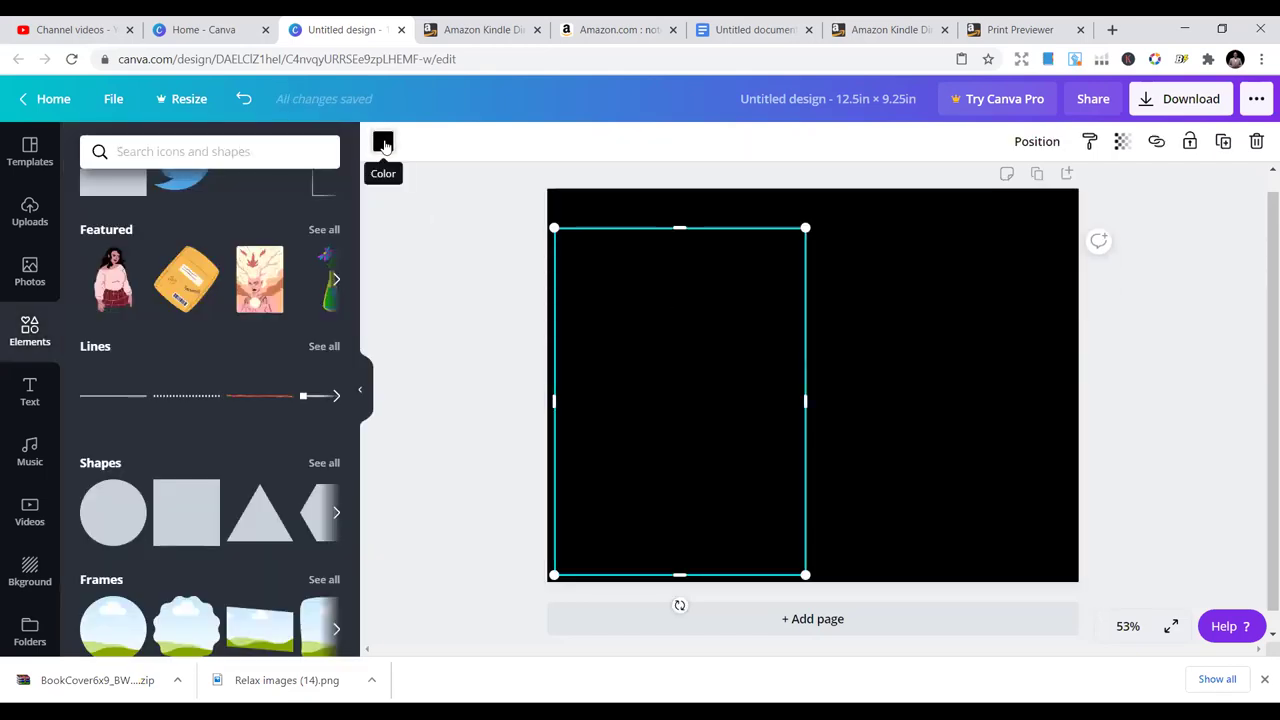
{"action": "left_click", "coordinate": [696, 204]}
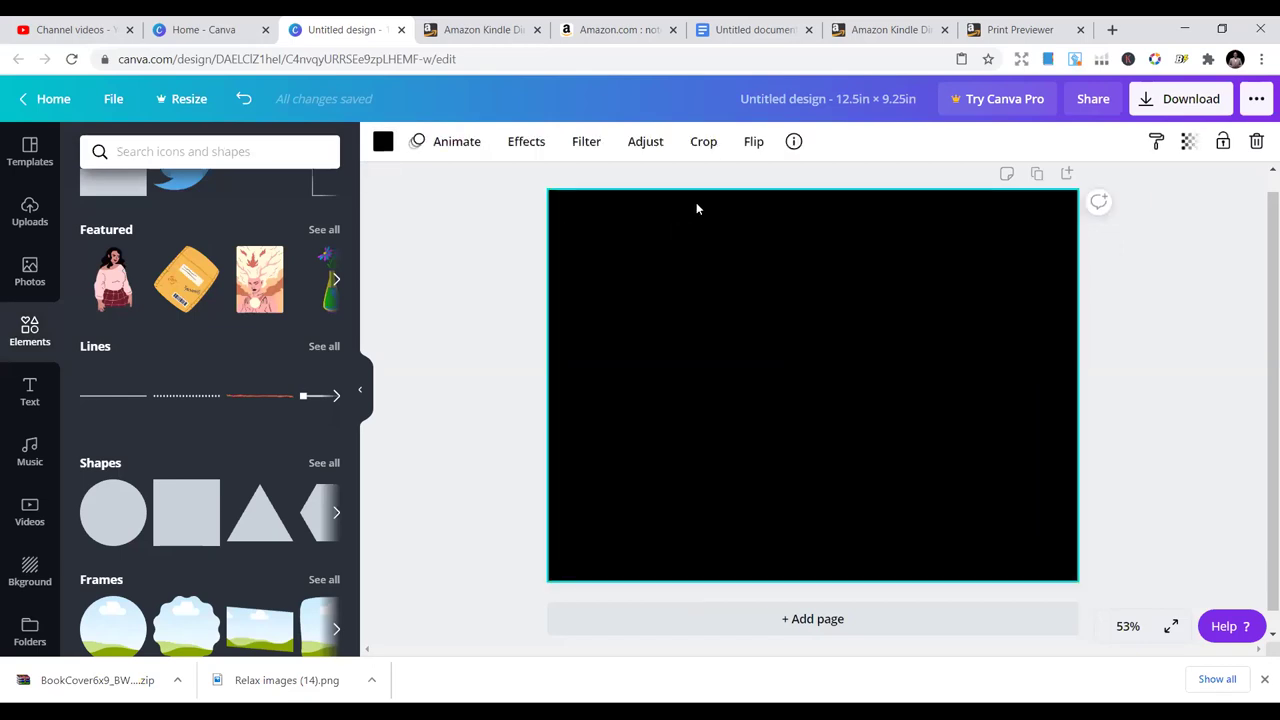
{"action": "left_click", "coordinate": [388, 141]}
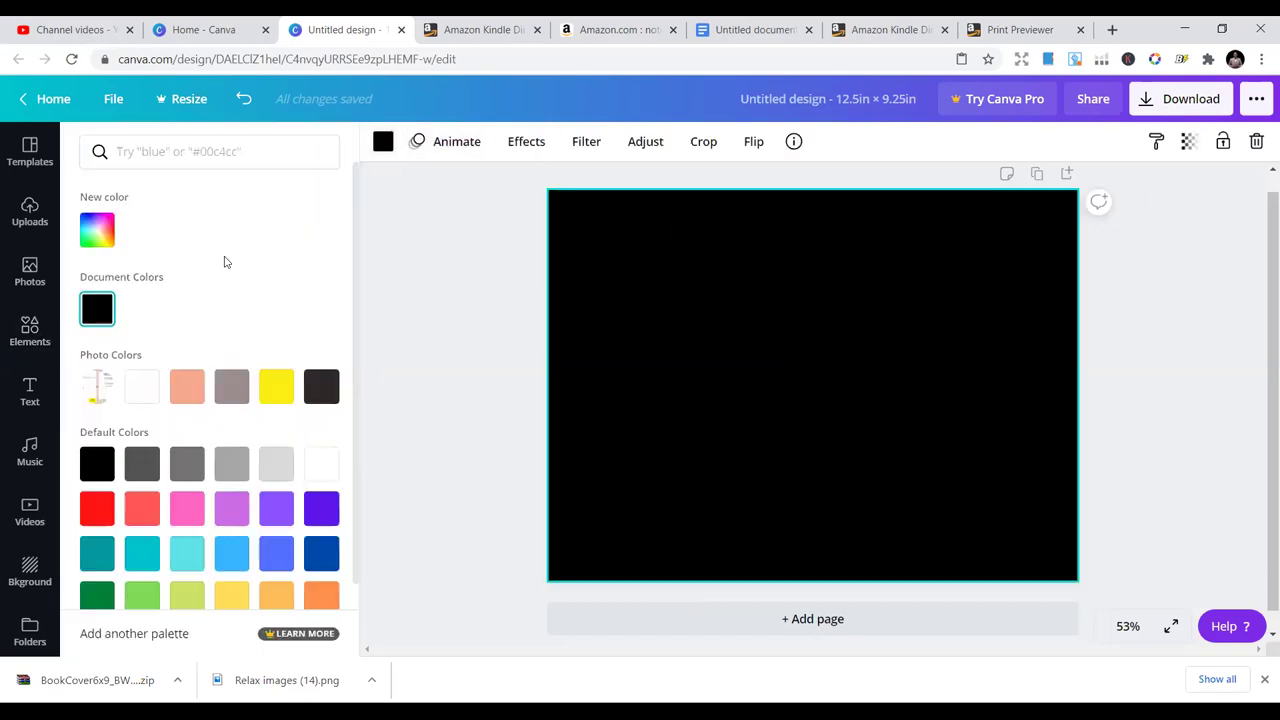
{"action": "left_click", "coordinate": [150, 393]}
Stretch the back cover rectangle upward until it is level with the front cover rectangle again.
{"action": "left_click", "coordinate": [708, 242]}
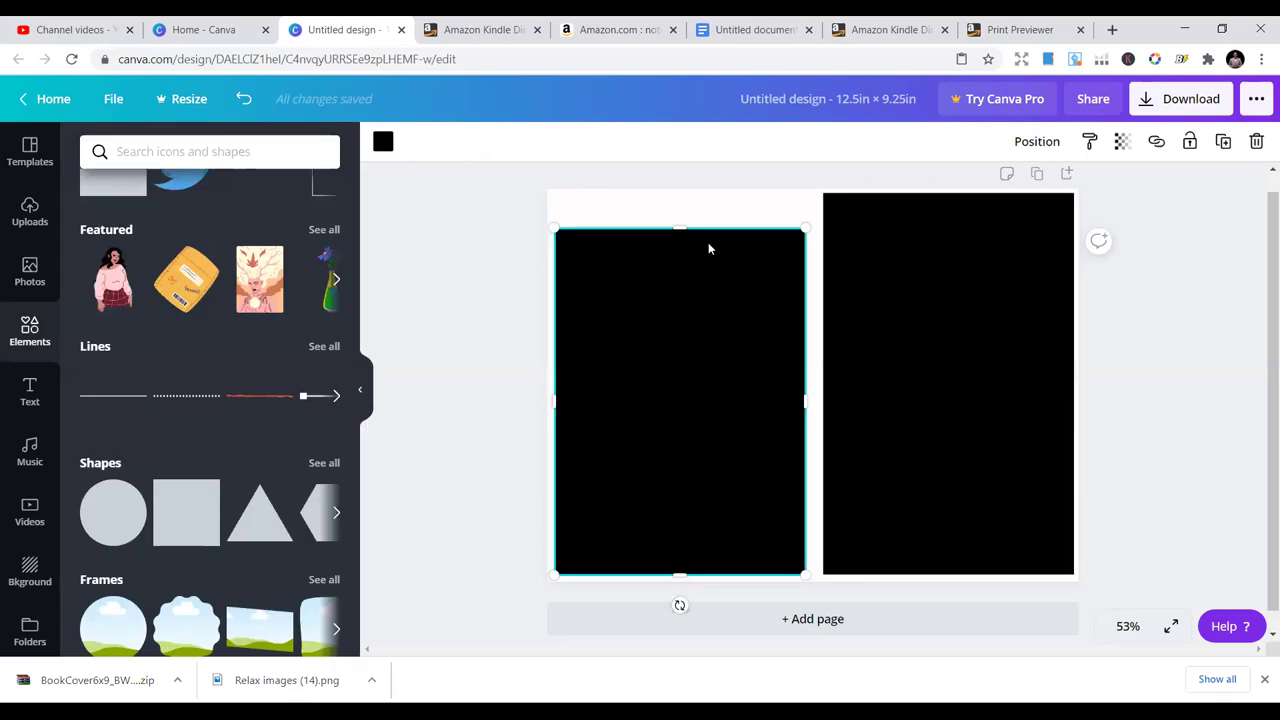
{"action": "left_click_drag", "start_coordinate": [679, 228], "coordinate": [683, 194]}
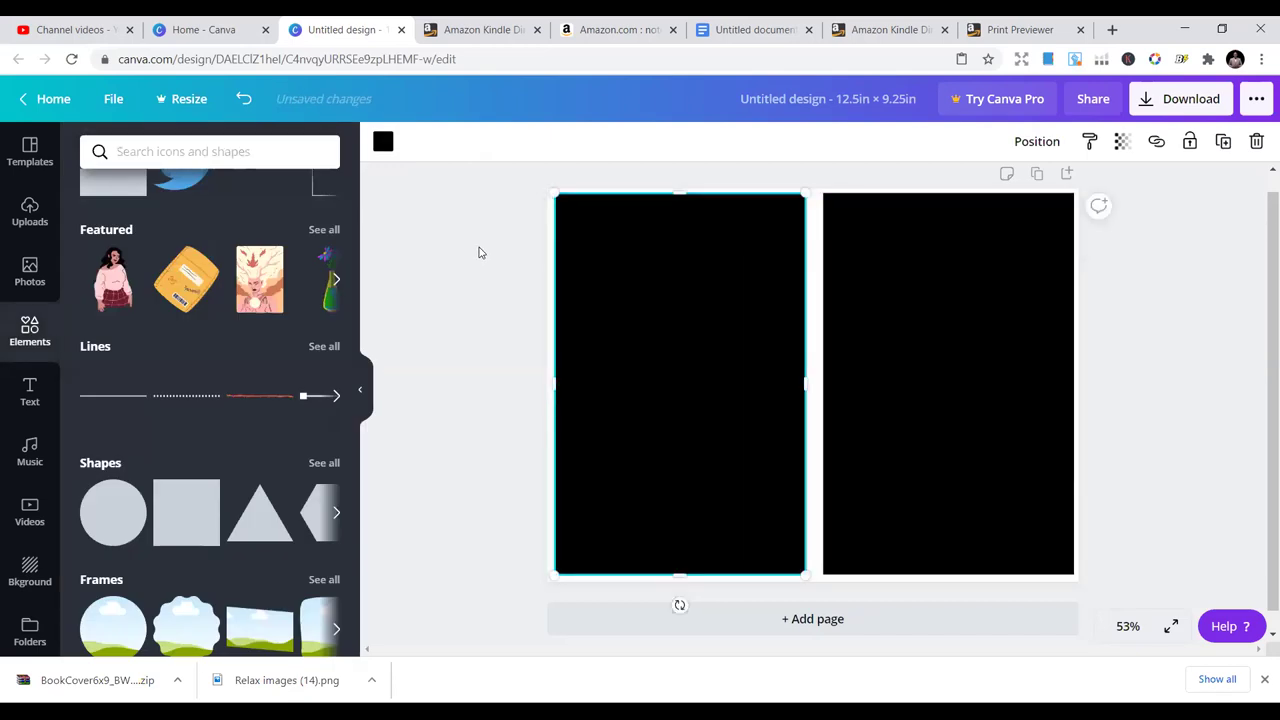
{"action": "left_click", "coordinate": [479, 253]}
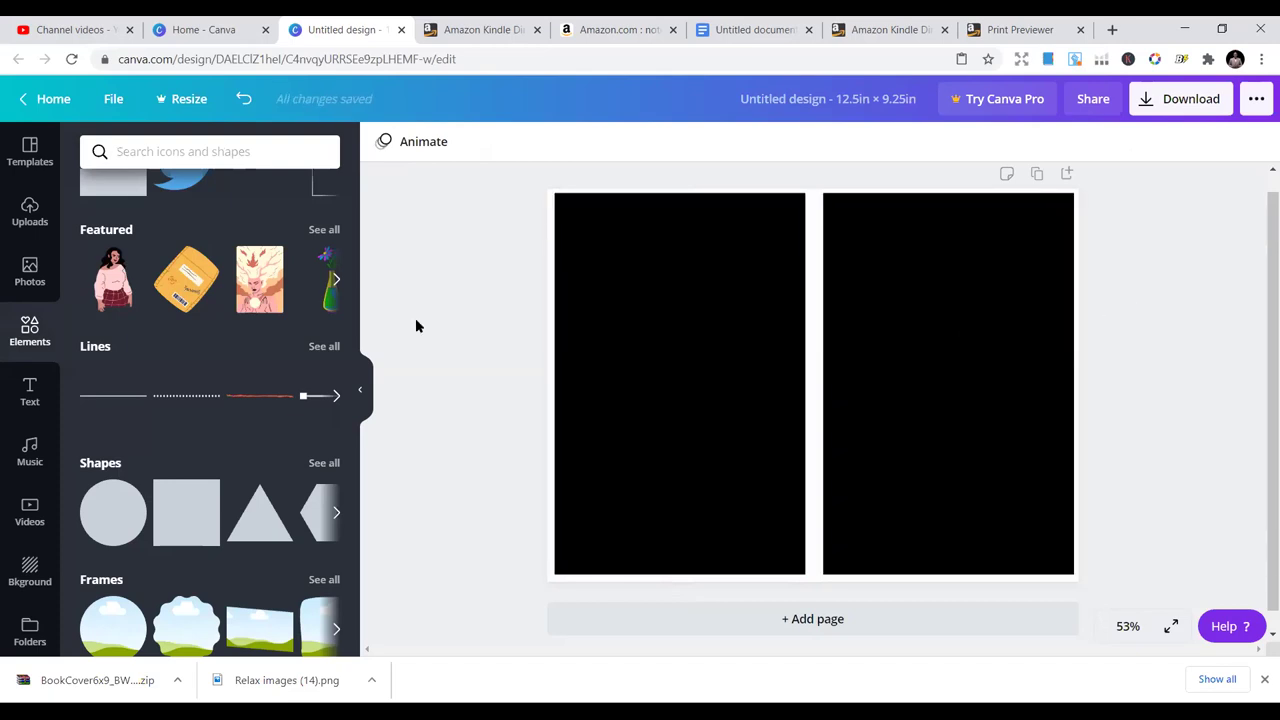
Add a heading text box to the cover and change its text to "Notebook".
{"action": "scroll", "coordinate": [235, 316], "scroll_direction": "up", "scroll_amount": 2}
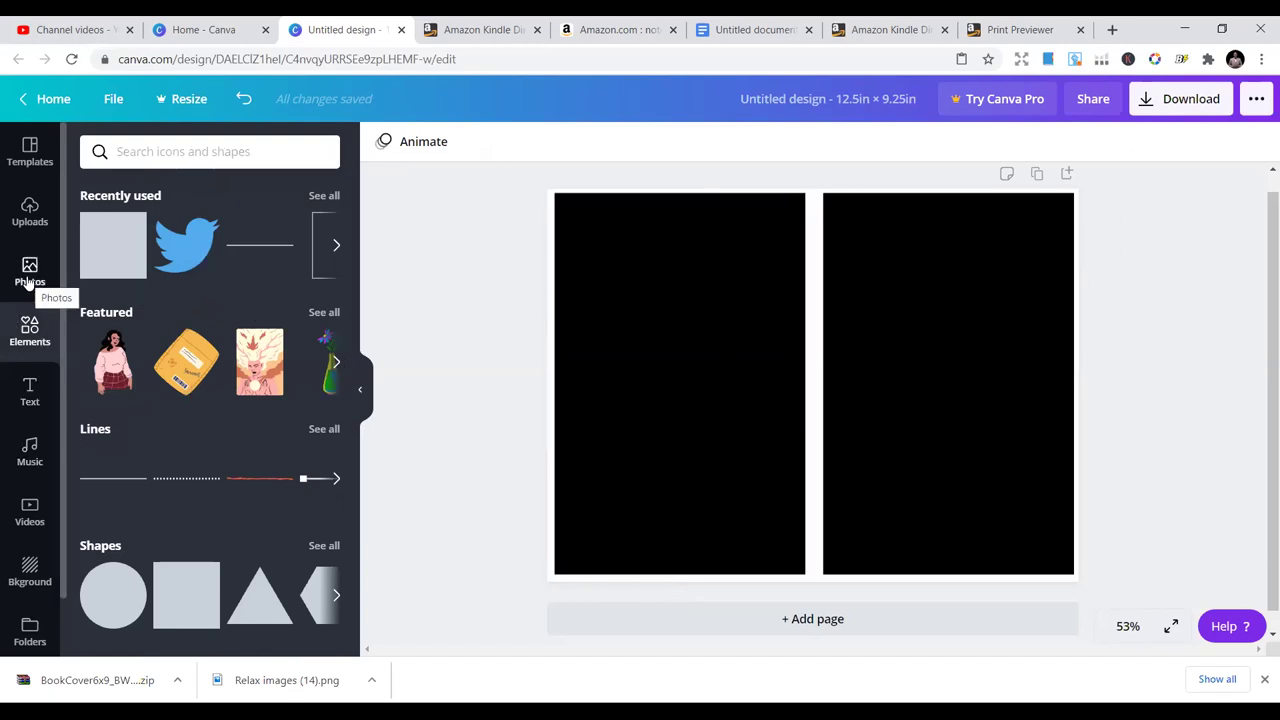
{"action": "left_click", "coordinate": [30, 392]}
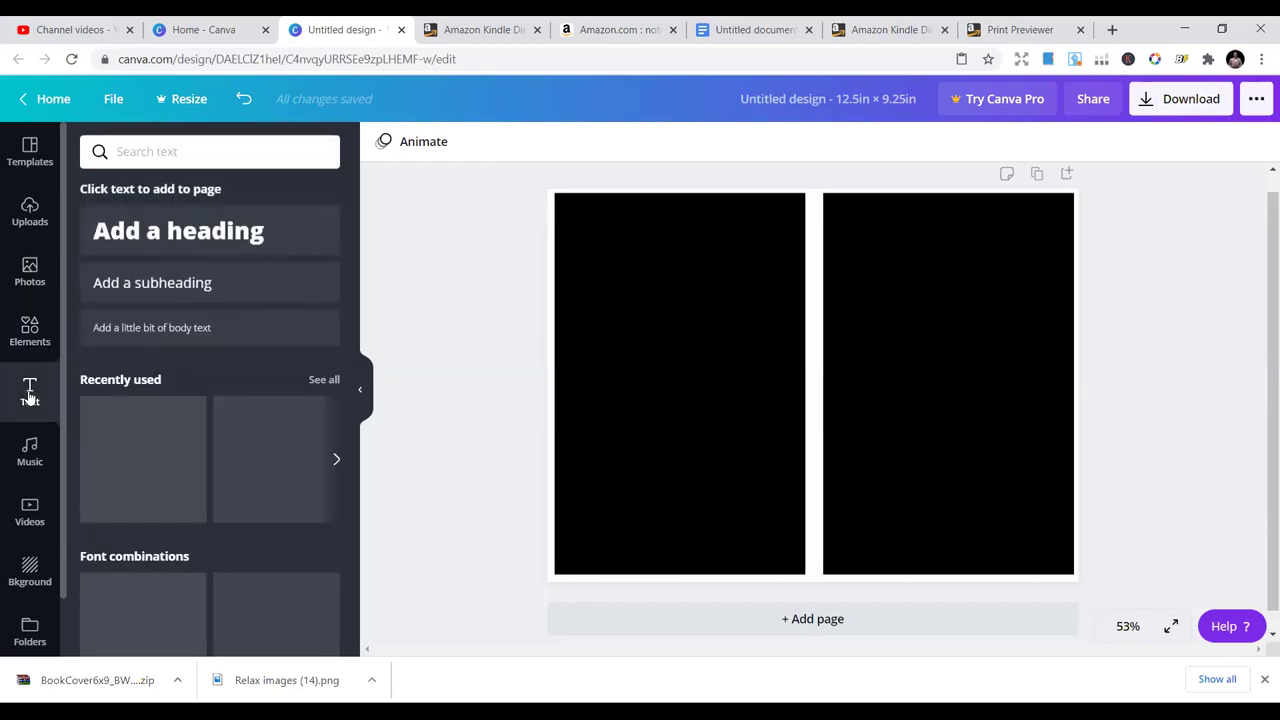
{"action": "left_click", "coordinate": [198, 232]}
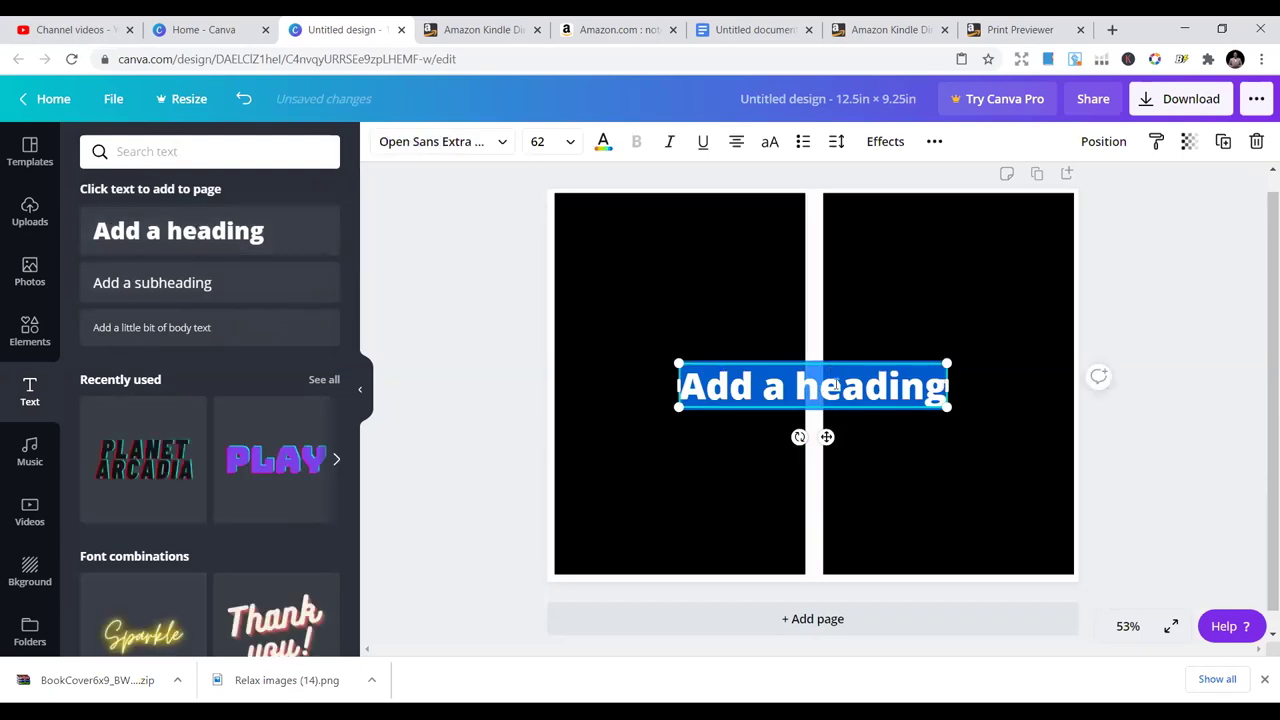
{"action": "left_click", "coordinate": [836, 385]}
{"action": "key", "text": "ctrl+a"}
{"action": "type", "text": "notebook"}
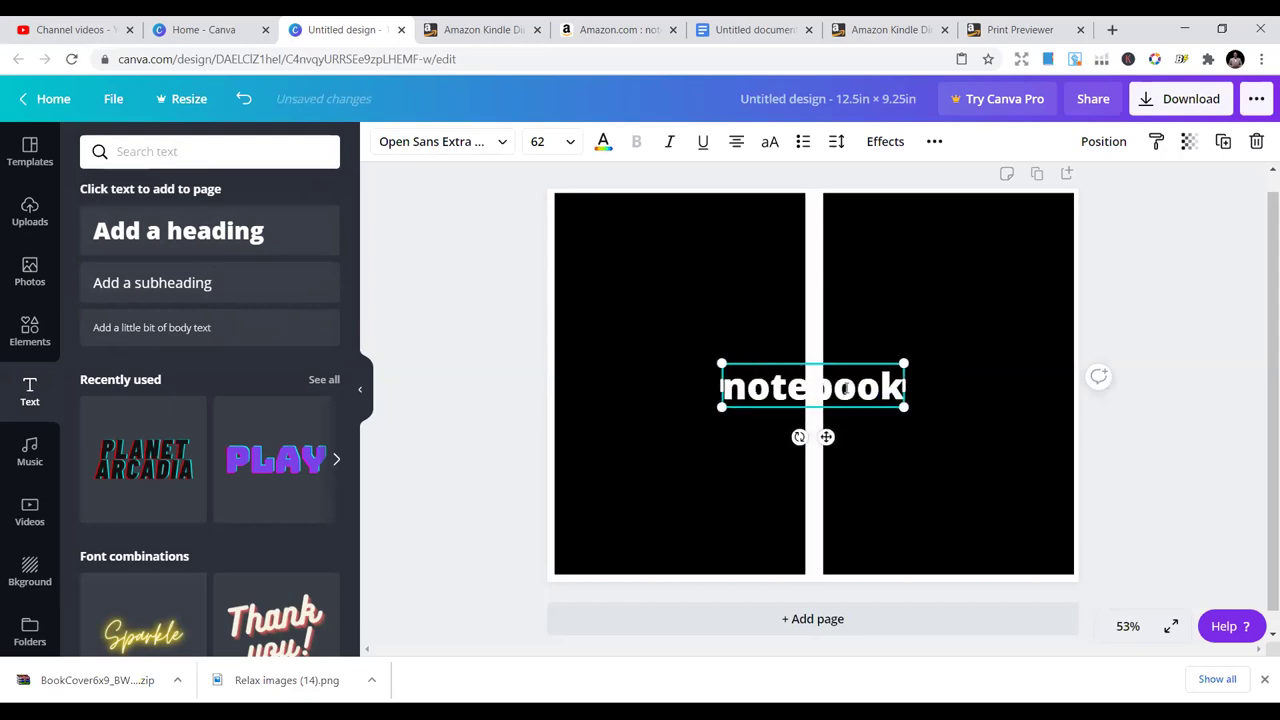
{"action": "left_click", "coordinate": [746, 387]}
{"action": "key", "text": "BackSpace"}
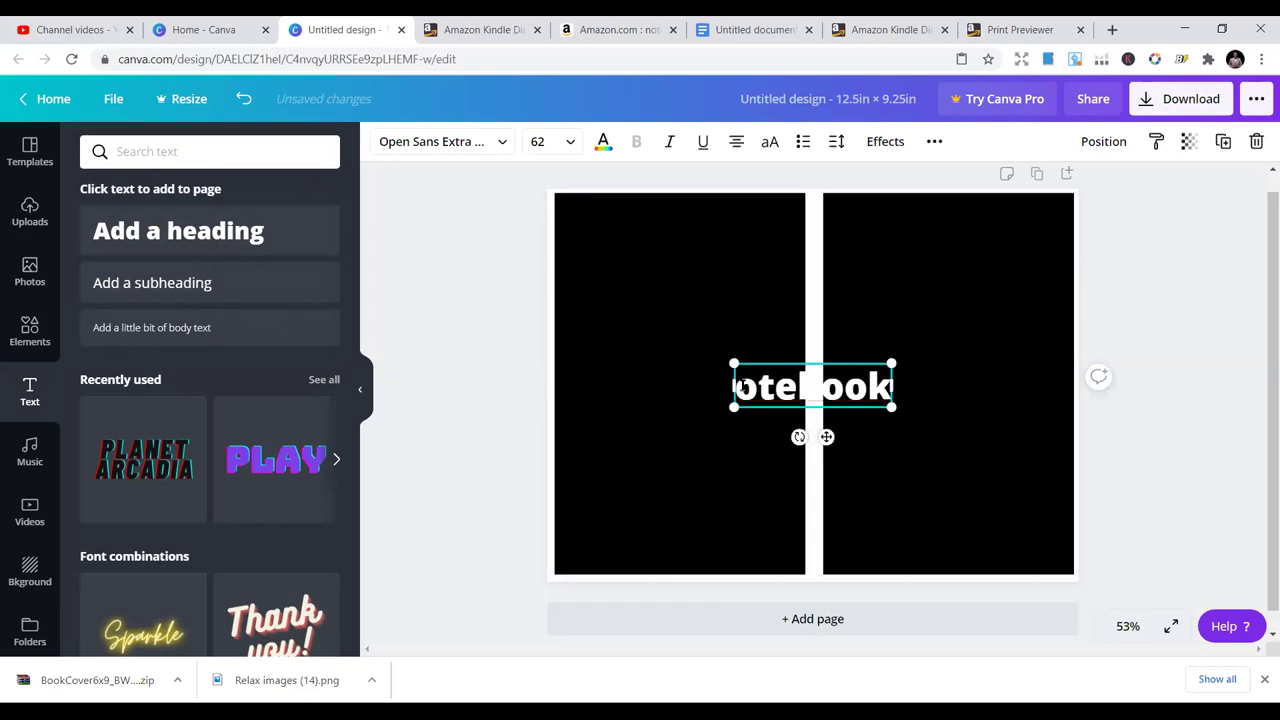
{"action": "type", "text": "N"}
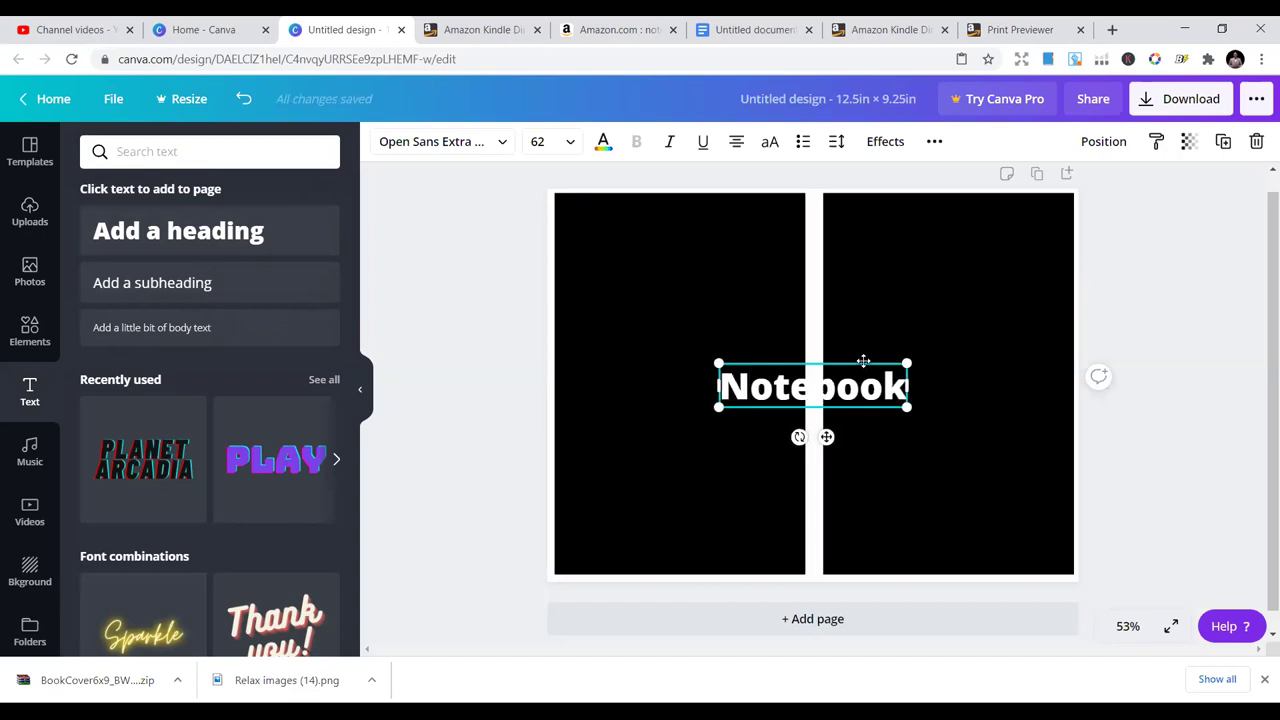
Move the "Notebook" heading onto the middle of the front cover.
{"action": "left_click_drag", "start_coordinate": [900, 360], "coordinate": [1002, 374]}
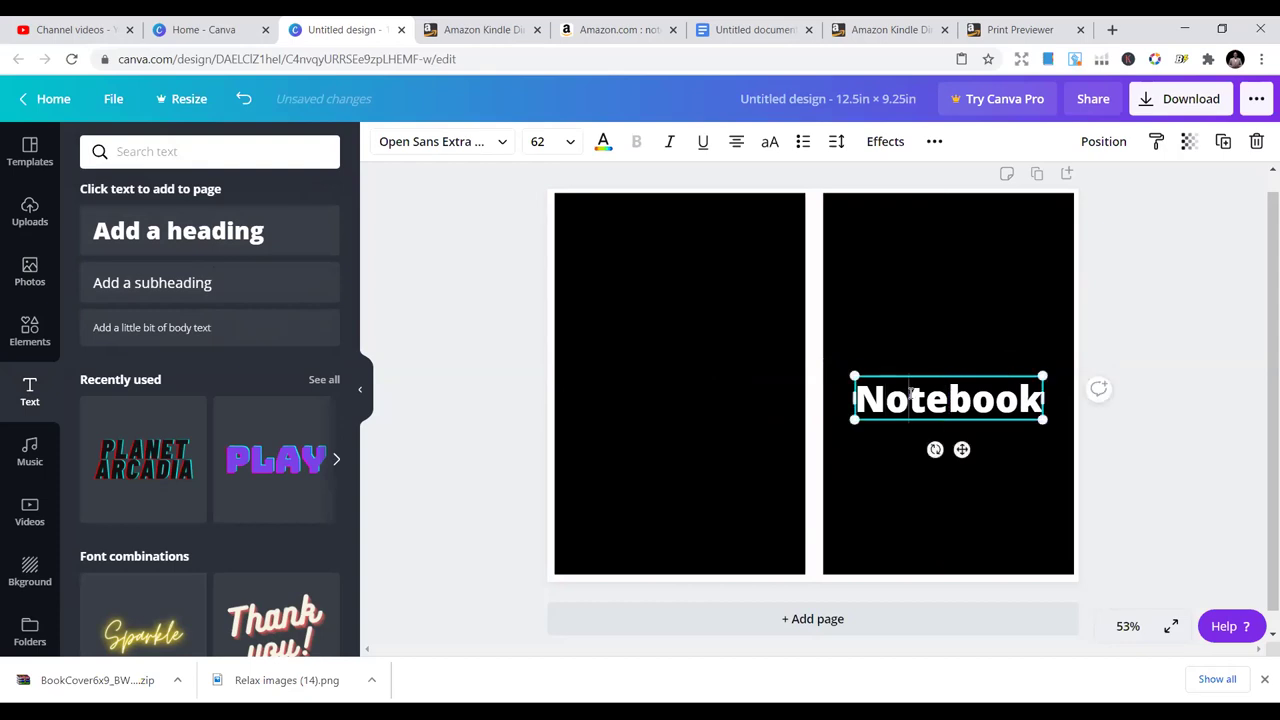
{"action": "left_click", "coordinate": [862, 335]}
{"action": "left_click", "coordinate": [920, 404]}
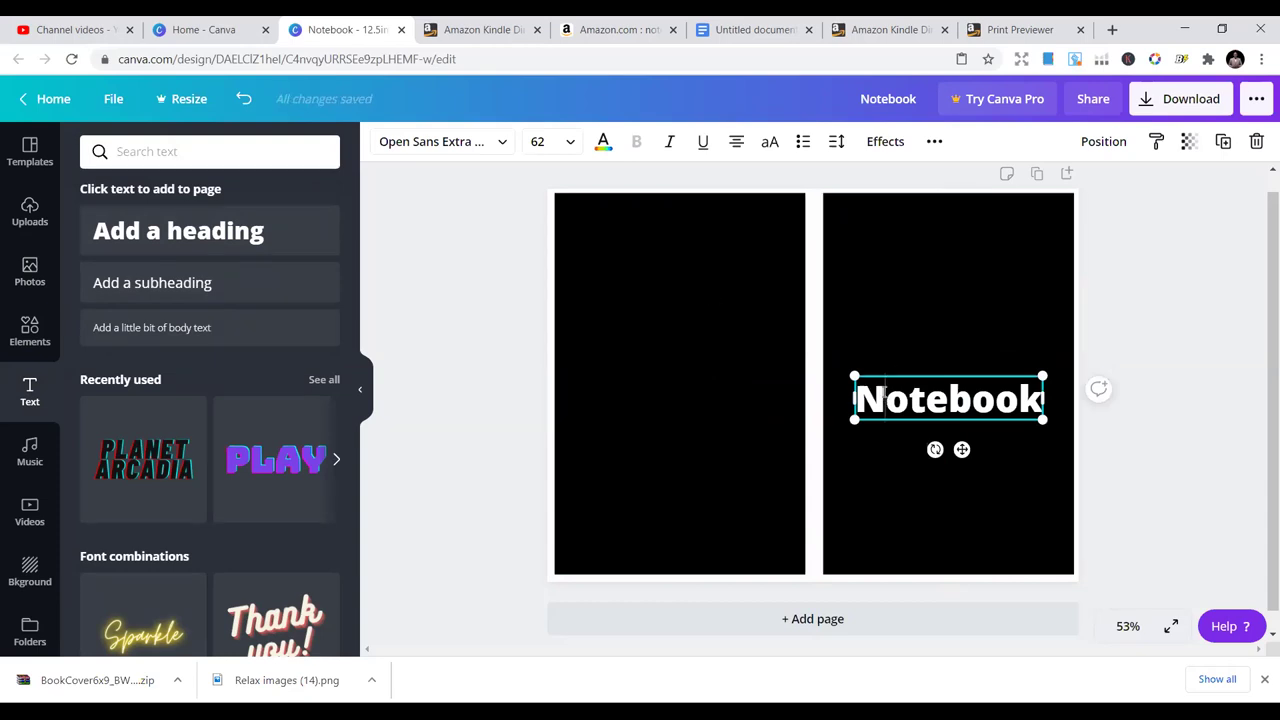
{"action": "left_click", "coordinate": [886, 392]}
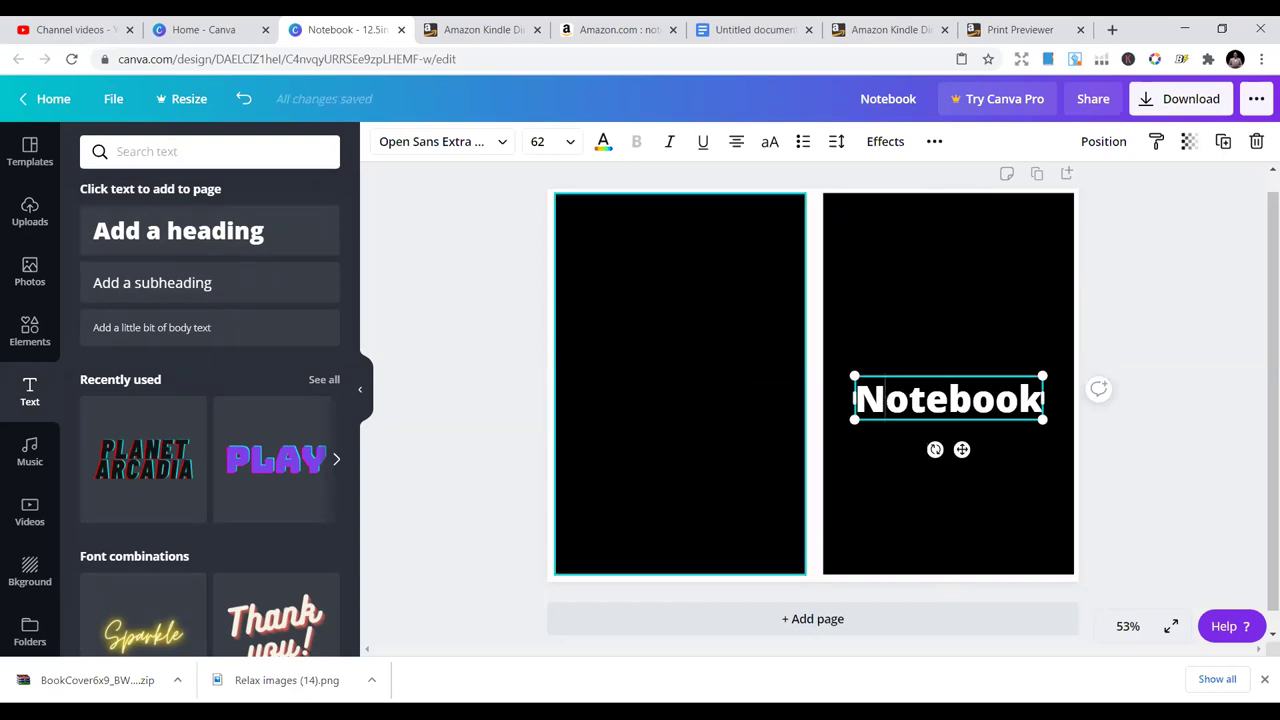
Set the heading's font size to 56 and switch its text to uppercase.
{"action": "left_click", "coordinate": [503, 143]}
{"action": "left_click", "coordinate": [571, 143]}
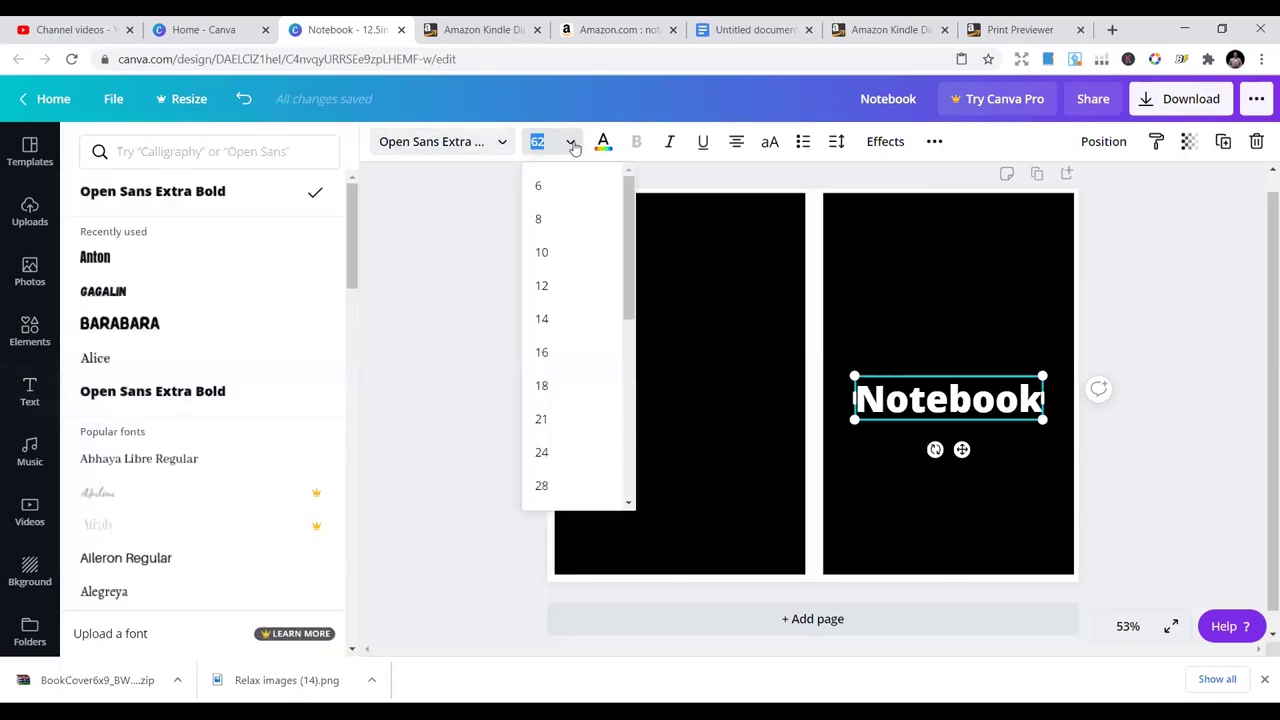
{"action": "scroll", "coordinate": [572, 402], "scroll_direction": "down", "scroll_amount": 2}
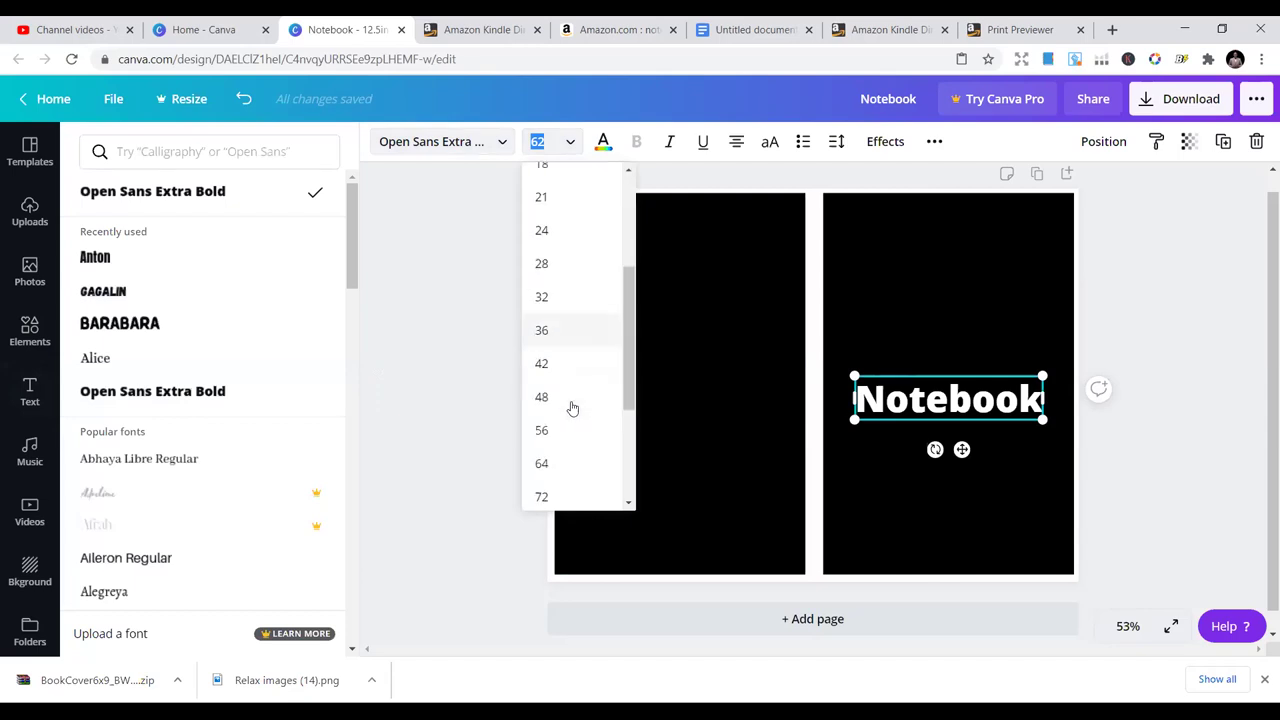
{"action": "left_click", "coordinate": [561, 404]}
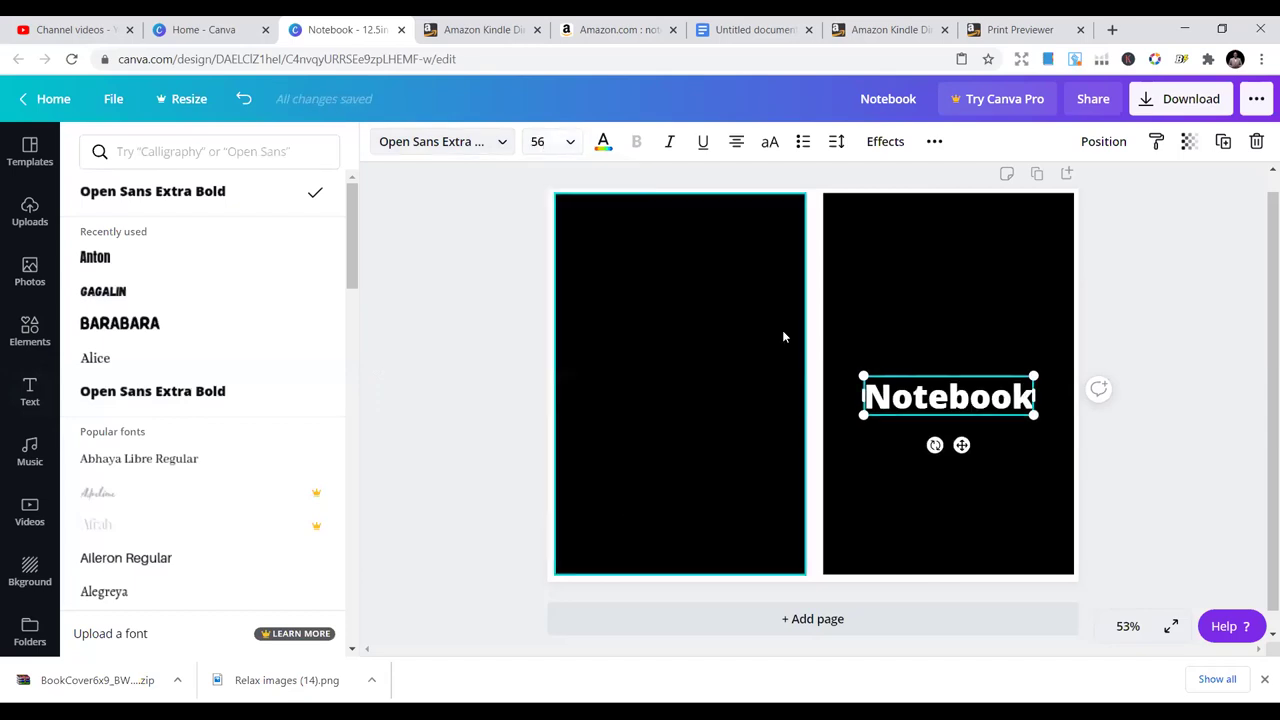
{"action": "left_click", "coordinate": [771, 143]}
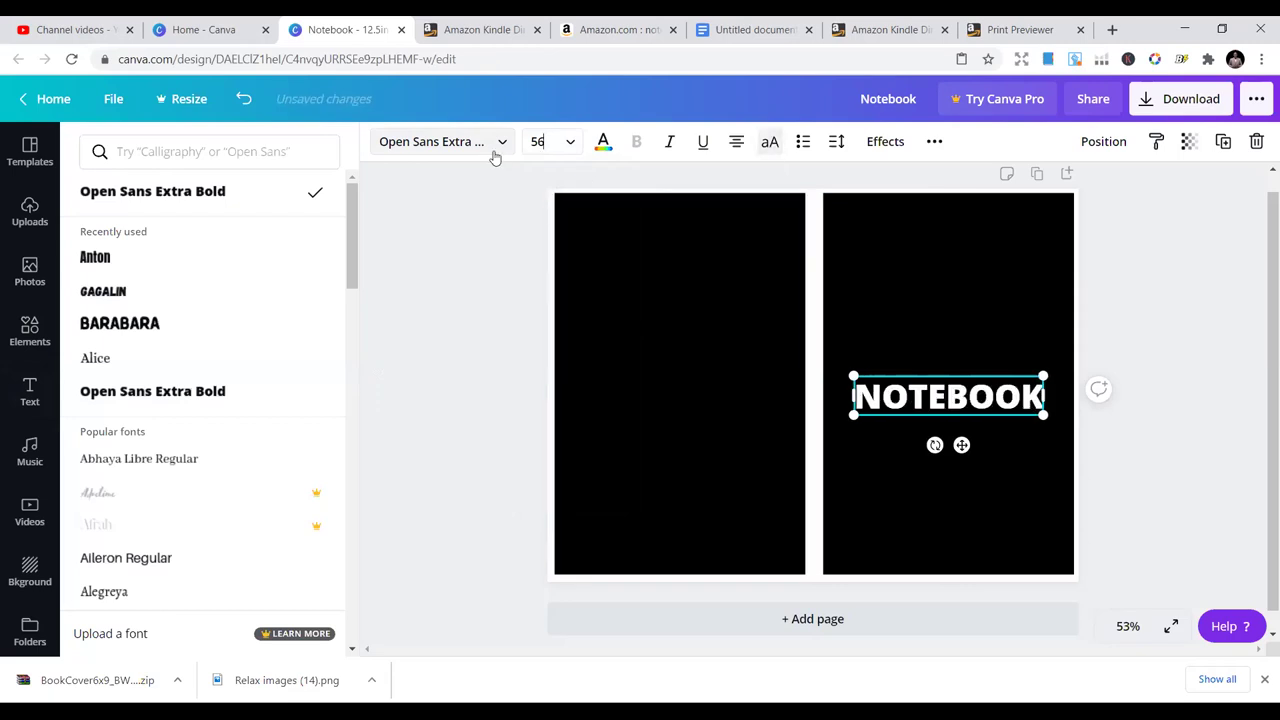
Try the Anton, Gagalin and Barabara fonts on the heading, then return it to Open Sans Extra Bold.
{"action": "left_click", "coordinate": [437, 145]}
{"action": "scroll", "coordinate": [226, 334], "scroll_direction": "down", "scroll_amount": 1}
{"action": "scroll", "coordinate": [220, 331], "scroll_direction": "up", "scroll_amount": 1}
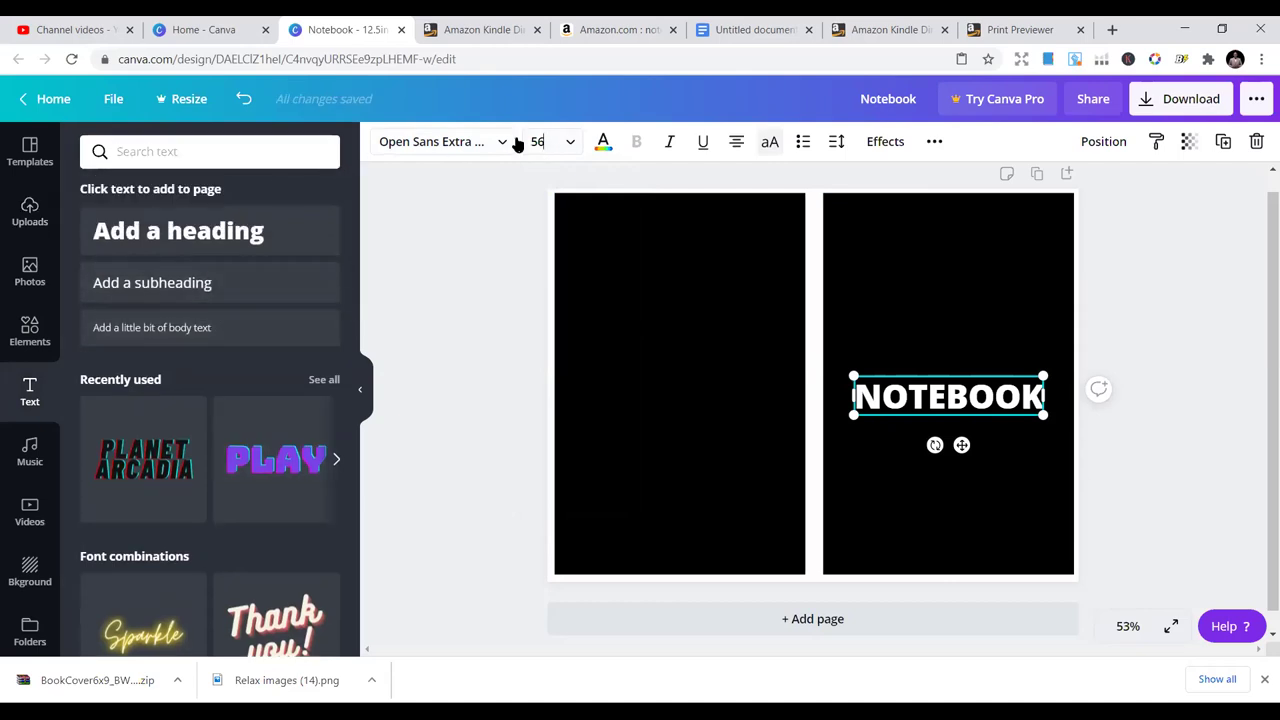
{"action": "left_click", "coordinate": [437, 141]}
{"action": "left_click", "coordinate": [152, 270]}
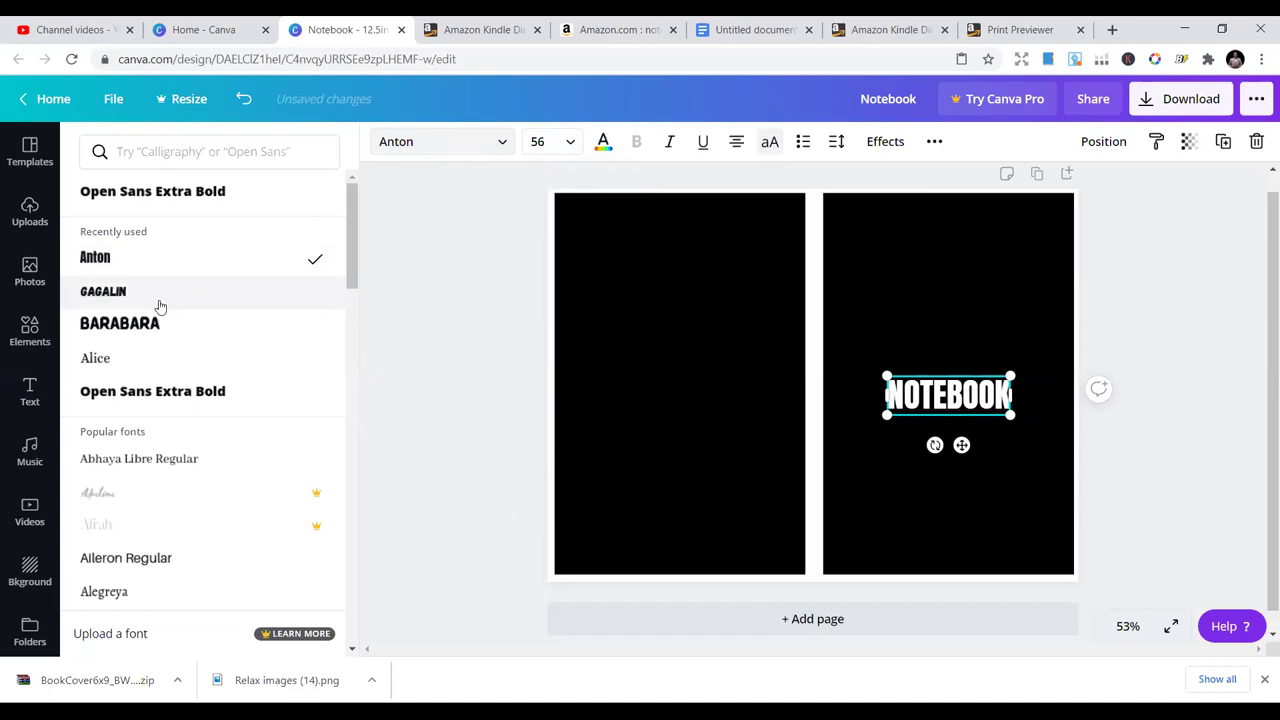
{"action": "left_click", "coordinate": [160, 304]}
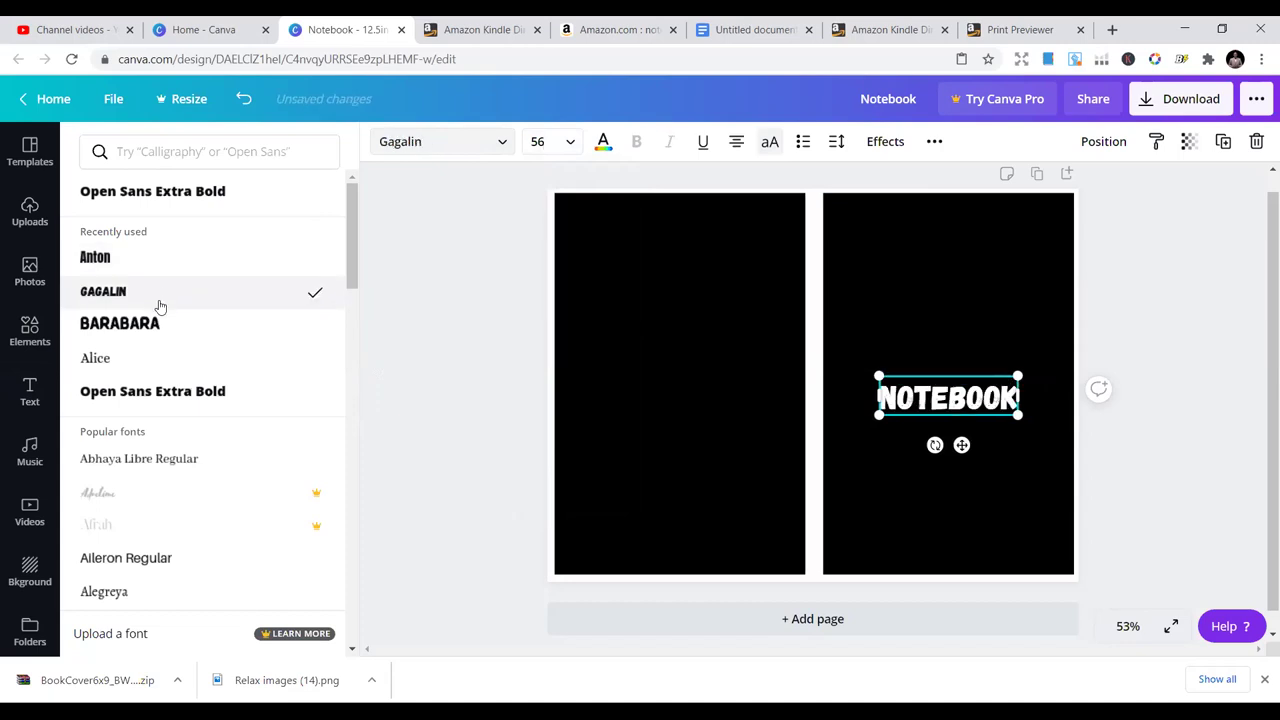
{"action": "left_click", "coordinate": [172, 330]}
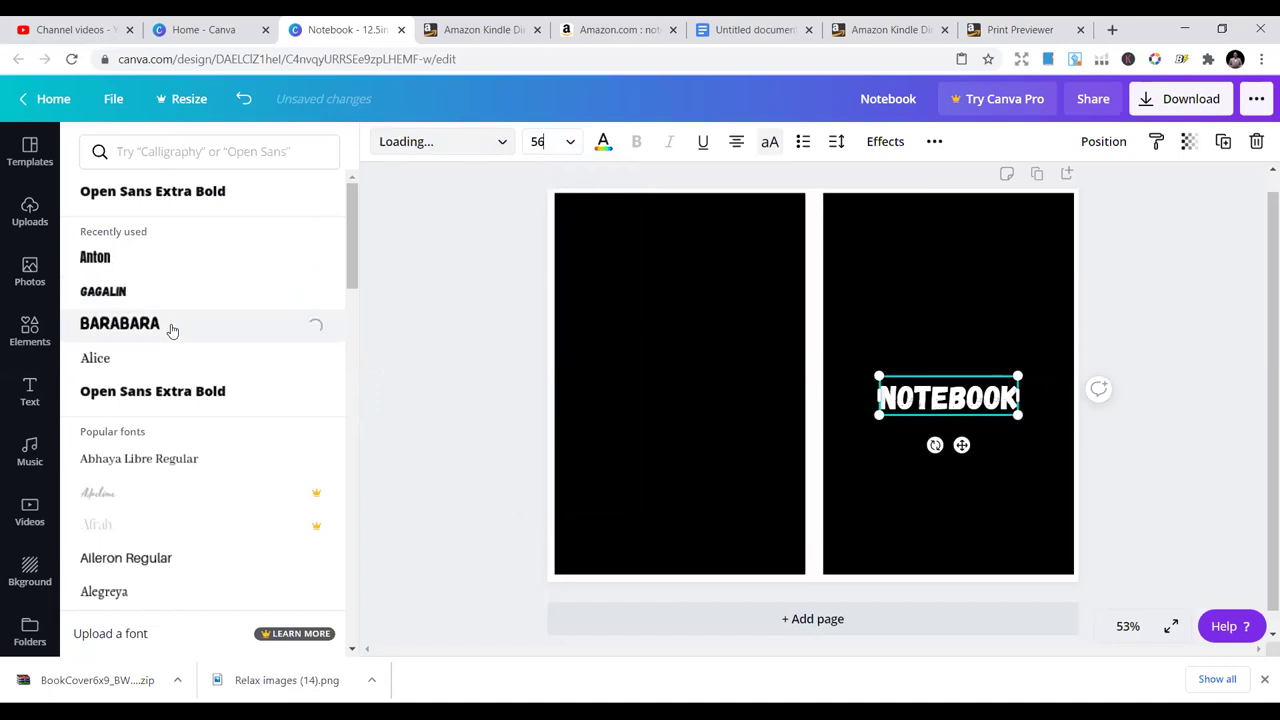
{"action": "left_click", "coordinate": [185, 395]}
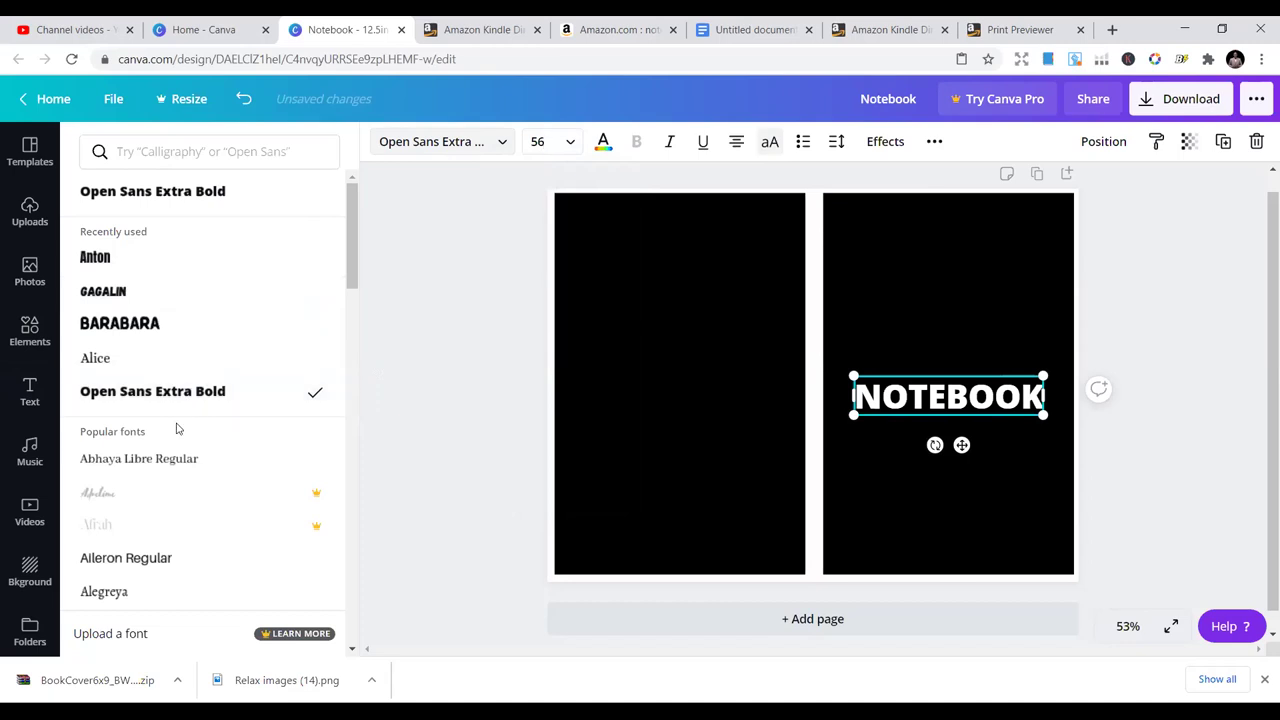
Set the heading's font to Alegreya and scale the text down to a size of about 46.6.
{"action": "scroll", "coordinate": [177, 451], "scroll_direction": "down", "scroll_amount": 1}
{"action": "left_click", "coordinate": [133, 580]}
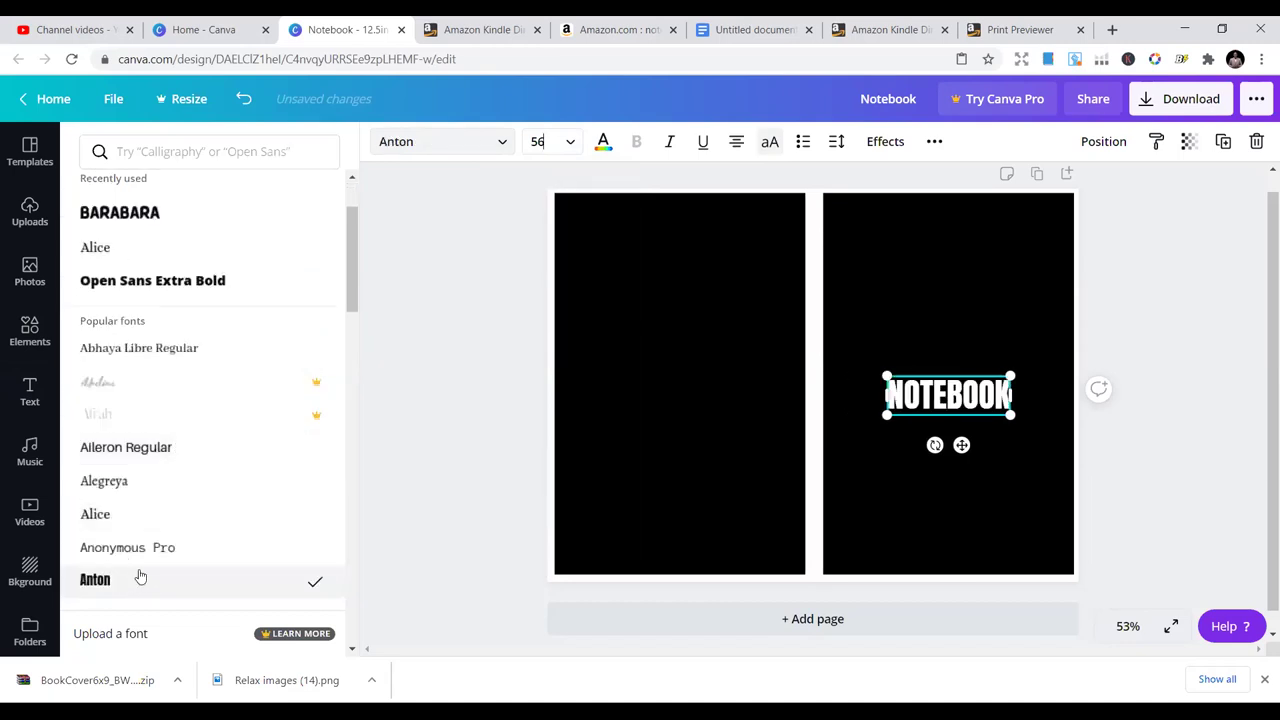
{"action": "left_click", "coordinate": [93, 483]}
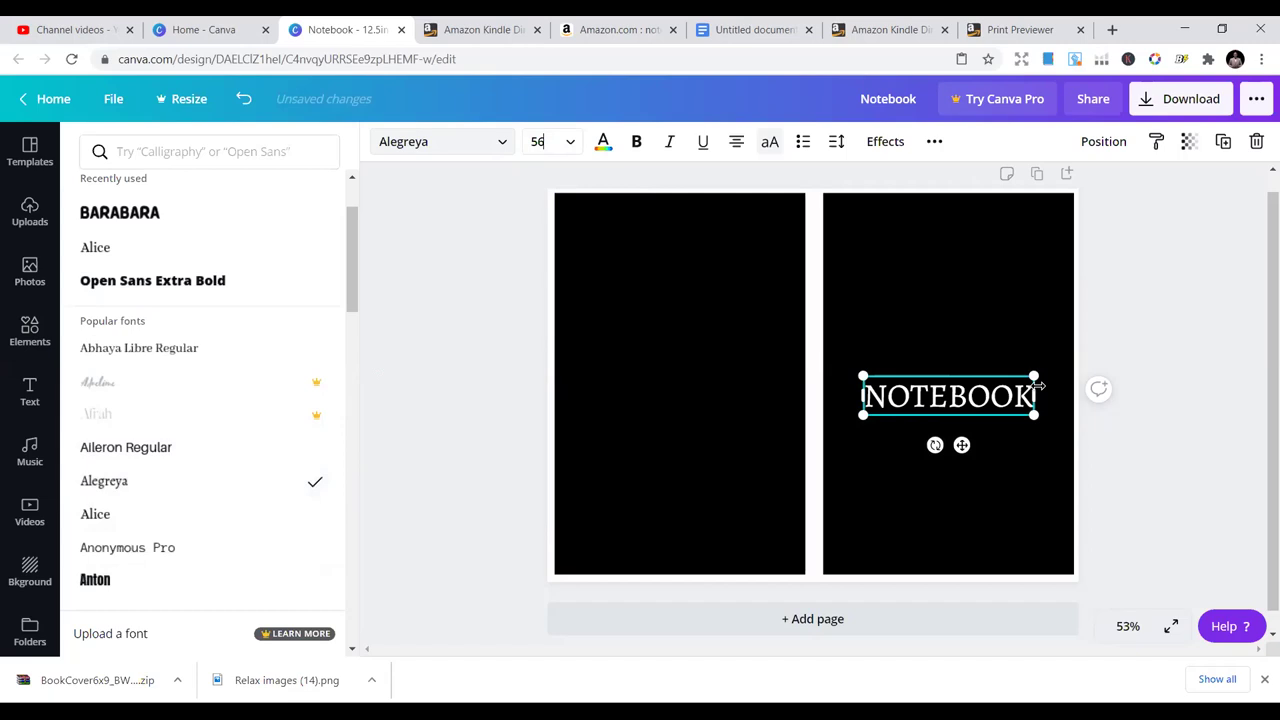
{"action": "left_click_drag", "start_coordinate": [1034, 376], "coordinate": [1006, 383]}
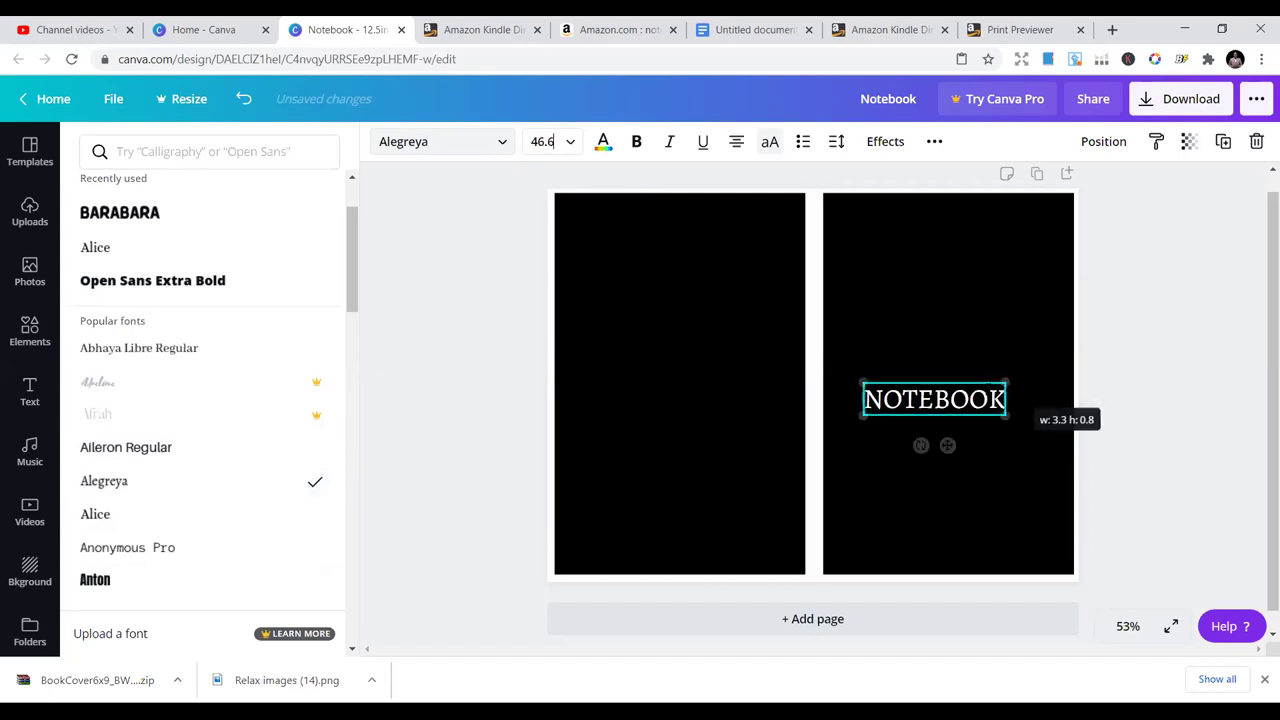
Center the "NOTEBOOK" heading on the front cover and scale it down to a size of about 41.9.
{"action": "left_click_drag", "start_coordinate": [916, 378], "coordinate": [922, 364]}
{"action": "left_click", "coordinate": [878, 317]}
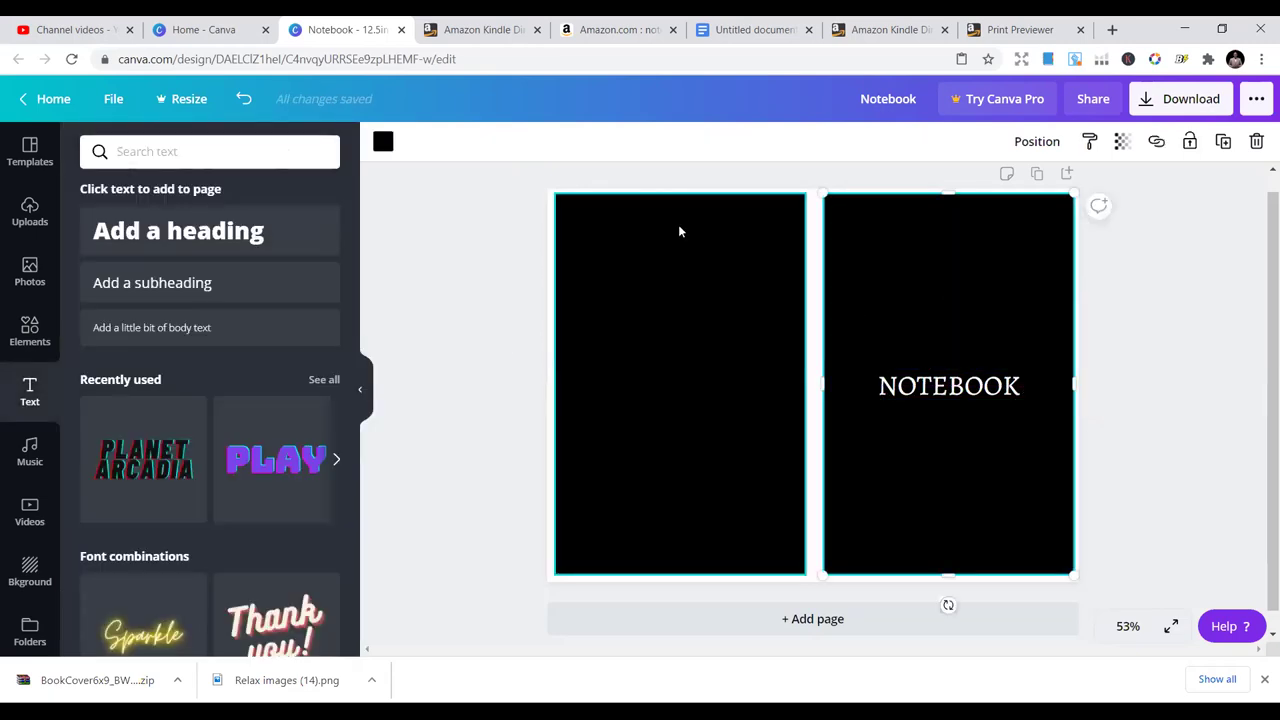
{"action": "left_click", "coordinate": [1017, 391]}
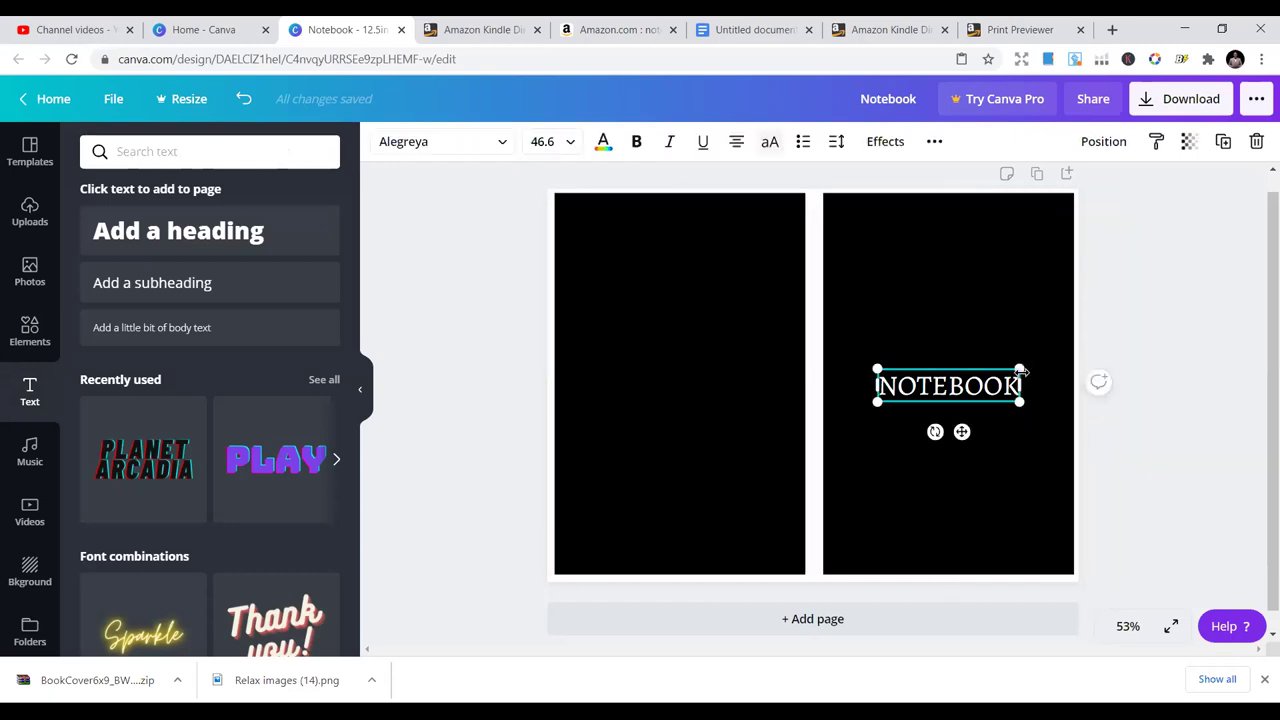
{"action": "left_click_drag", "start_coordinate": [1008, 374], "coordinate": [948, 386]}
Check the Amazon notebook search results for a black cover with a small "Notebook" title as a design reference.
{"action": "left_click", "coordinate": [444, 24]}
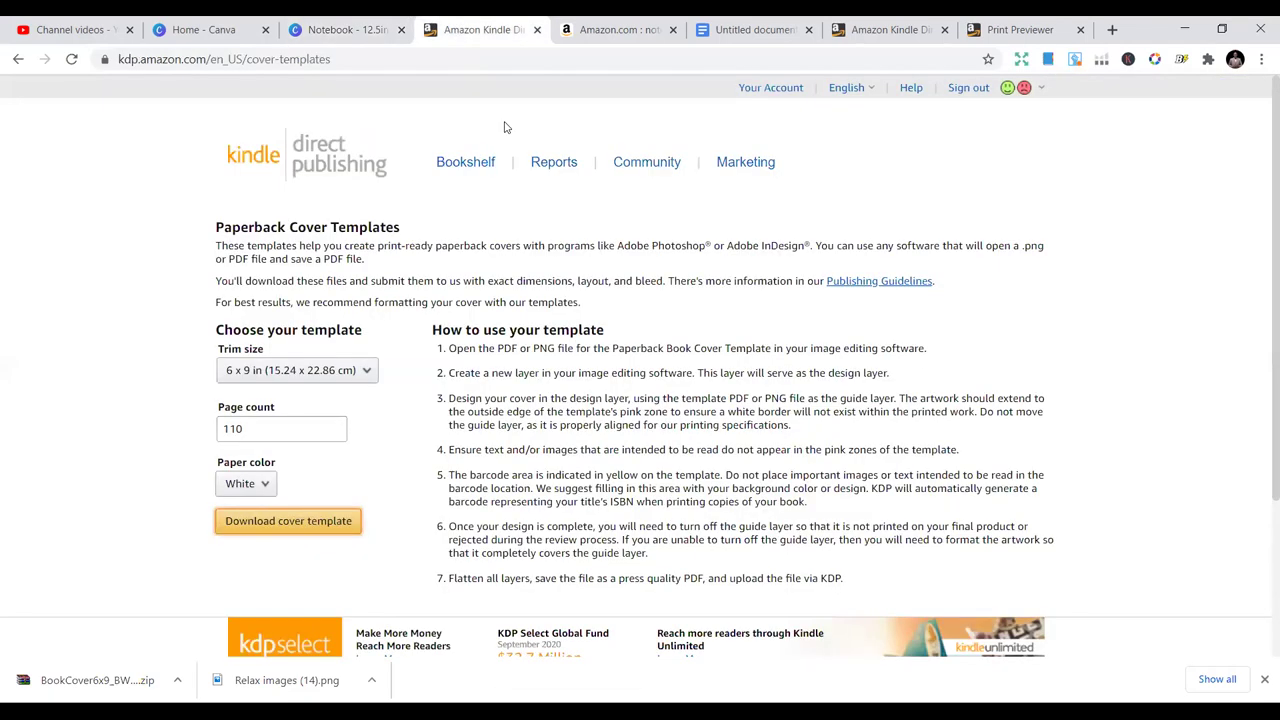
{"action": "left_click", "coordinate": [620, 32]}
{"action": "scroll", "coordinate": [634, 417], "scroll_direction": "down", "scroll_amount": 2}
{"action": "scroll", "coordinate": [789, 351], "scroll_direction": "up", "scroll_amount": 1}
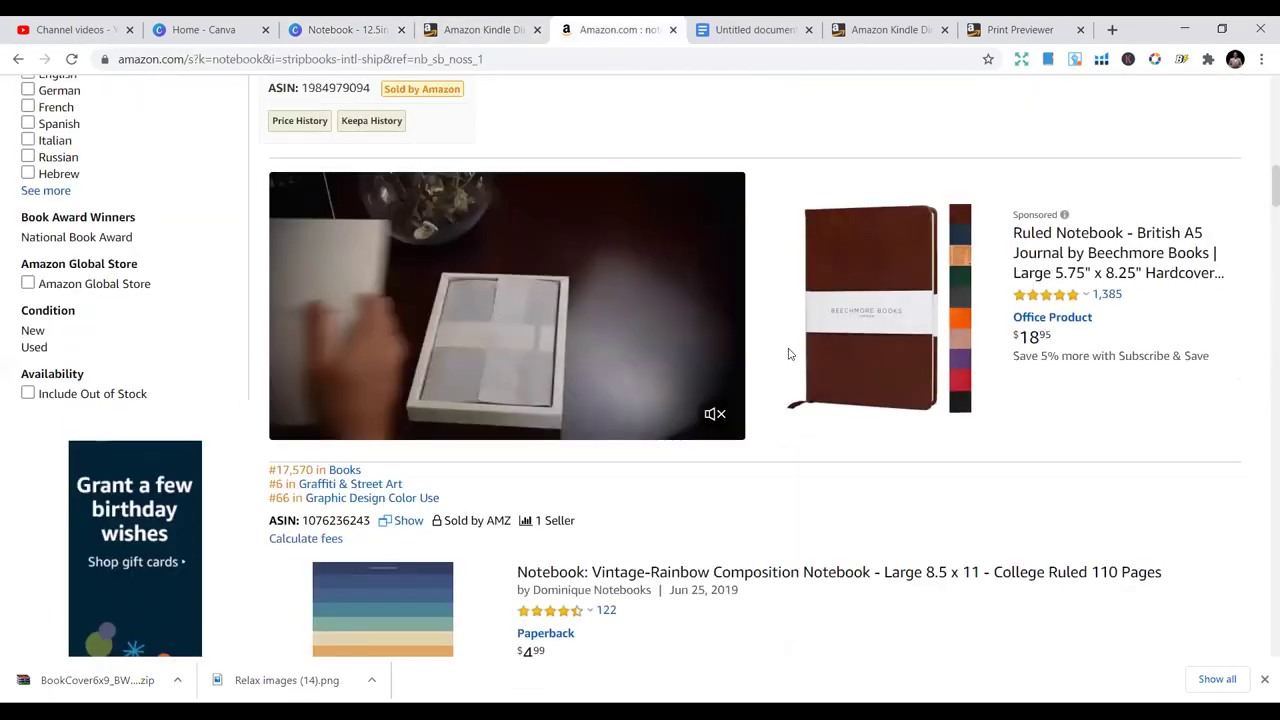
{"action": "left_click_drag", "start_coordinate": [1260, 167], "coordinate": [1262, 270]}
{"action": "mouse_move", "coordinate": [488, 334]}
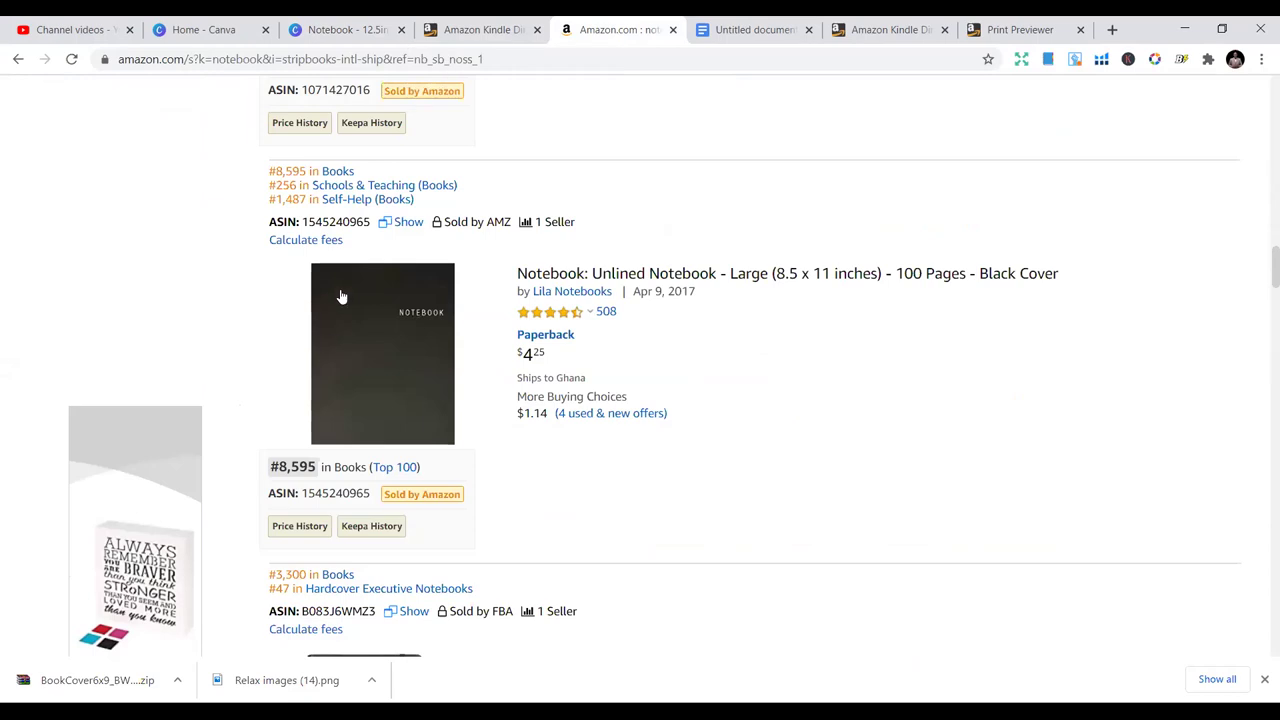
{"action": "left_click", "coordinate": [871, 24]}
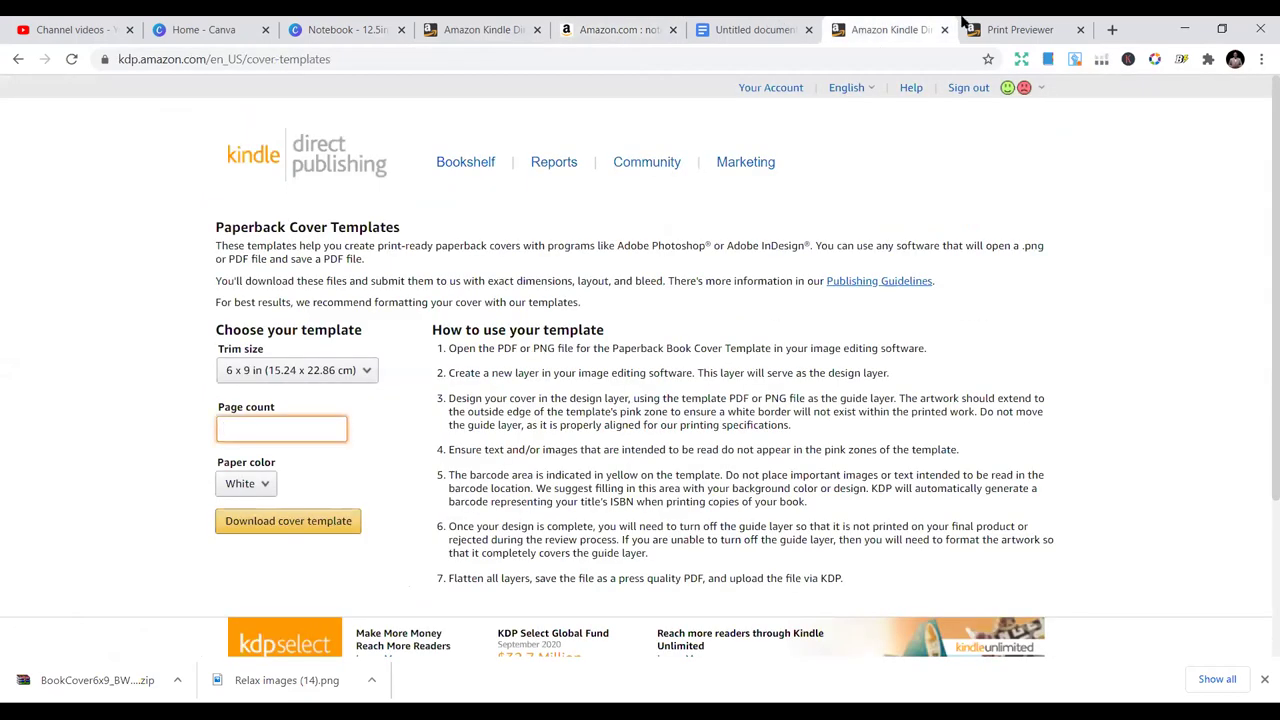
{"action": "left_click", "coordinate": [718, 24]}
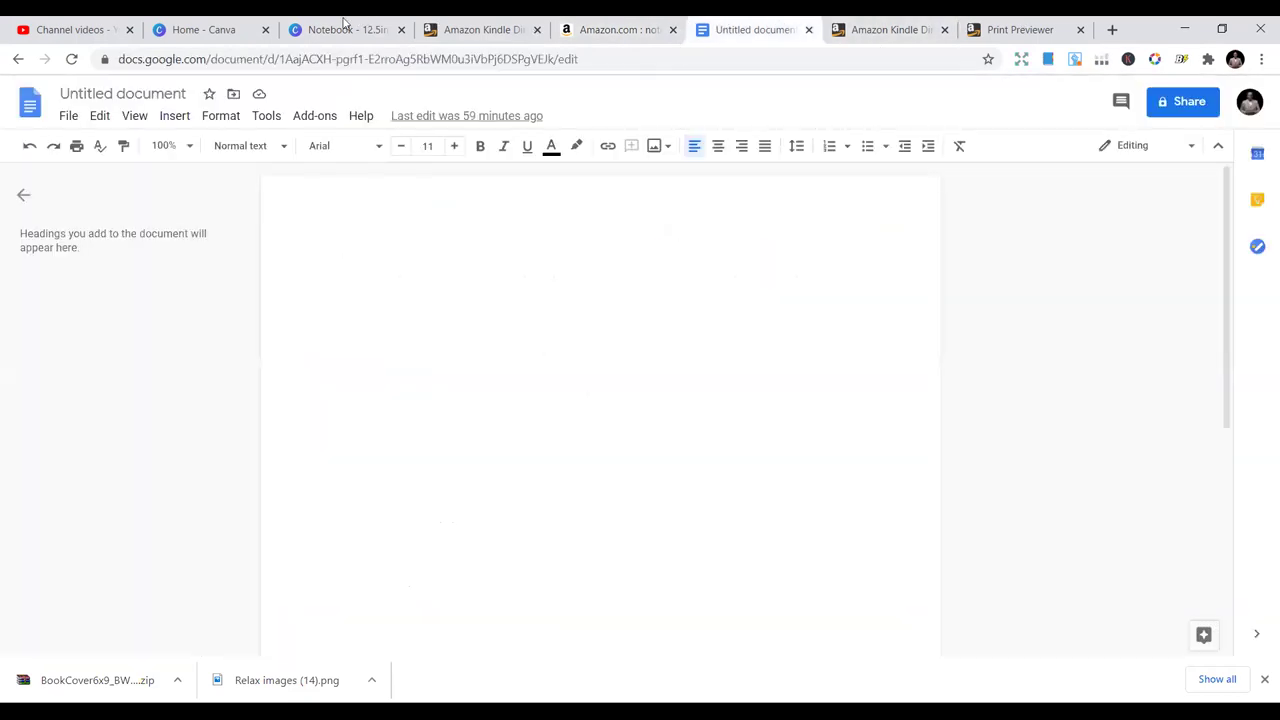
Switch back to the Canva design and fine-tune the heading's placement in the middle of the front cover.
{"action": "left_click", "coordinate": [343, 22]}
{"action": "left_click", "coordinate": [955, 315]}
{"action": "left_click", "coordinate": [945, 386]}
{"action": "left_click_drag", "start_coordinate": [959, 370], "coordinate": [941, 394]}
{"action": "left_click", "coordinate": [900, 337]}
{"action": "left_click", "coordinate": [689, 223]}
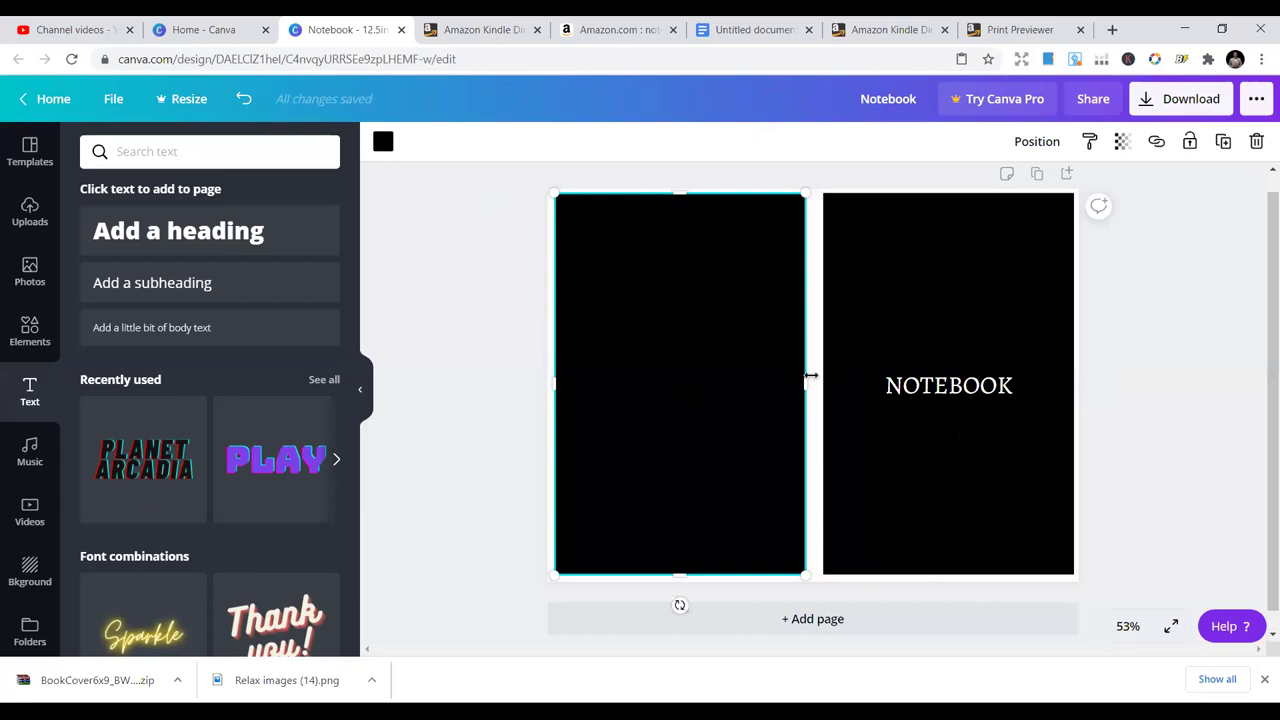
Duplicate the "NOTEBOOK" heading, scale the copy down to a size of about 24.1 and place it across the lower spine.
{"action": "left_click", "coordinate": [944, 388]}
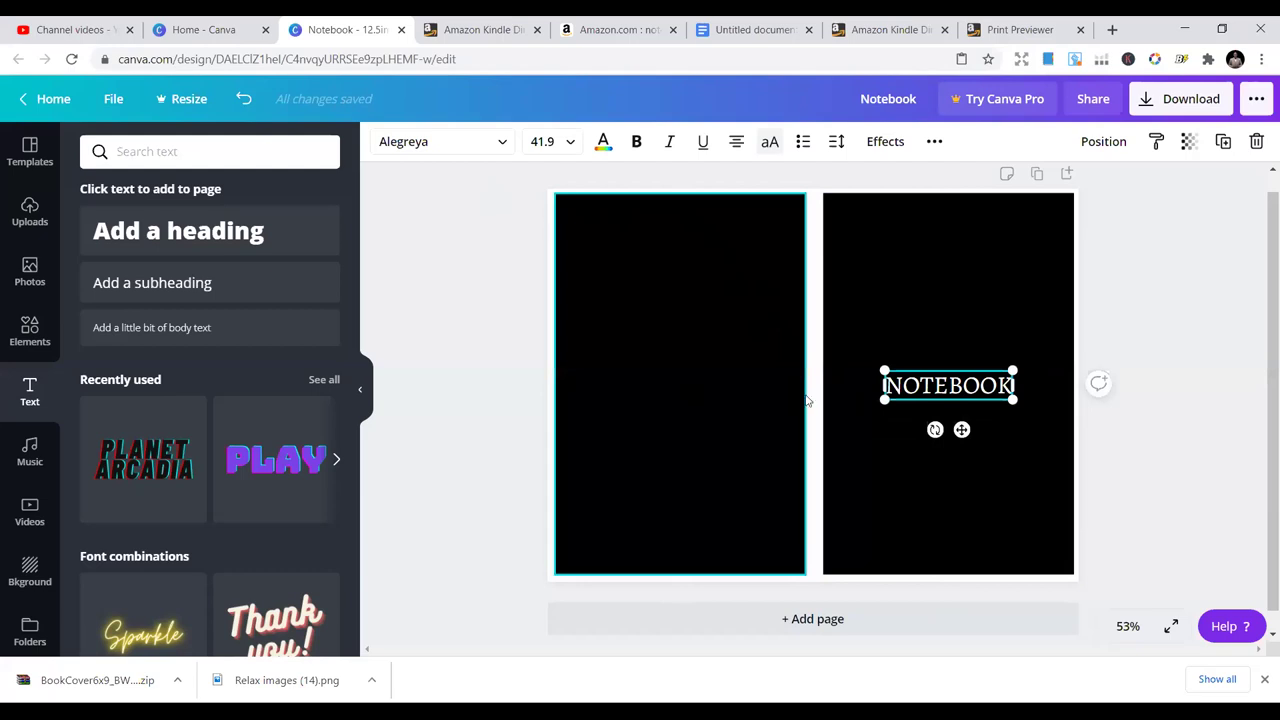
{"action": "right_click", "coordinate": [913, 392]}
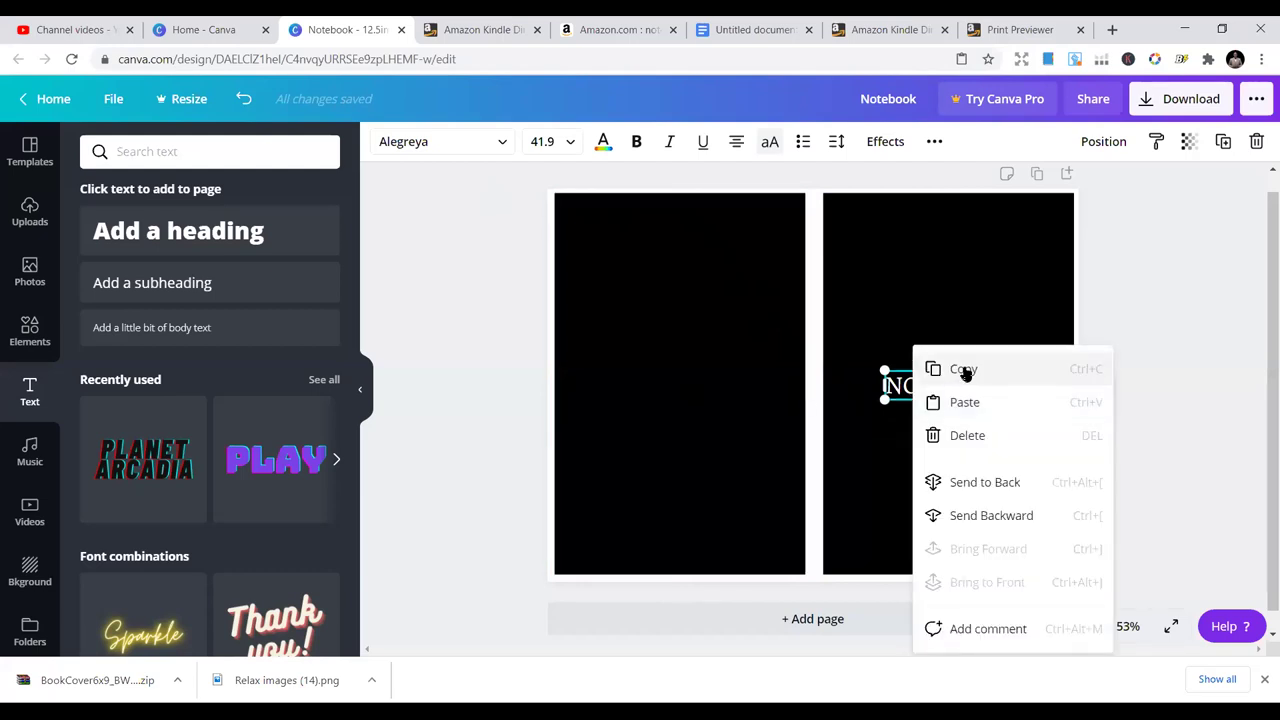
{"action": "left_click", "coordinate": [948, 362]}
{"action": "right_click", "coordinate": [918, 342]}
{"action": "left_click", "coordinate": [965, 397]}
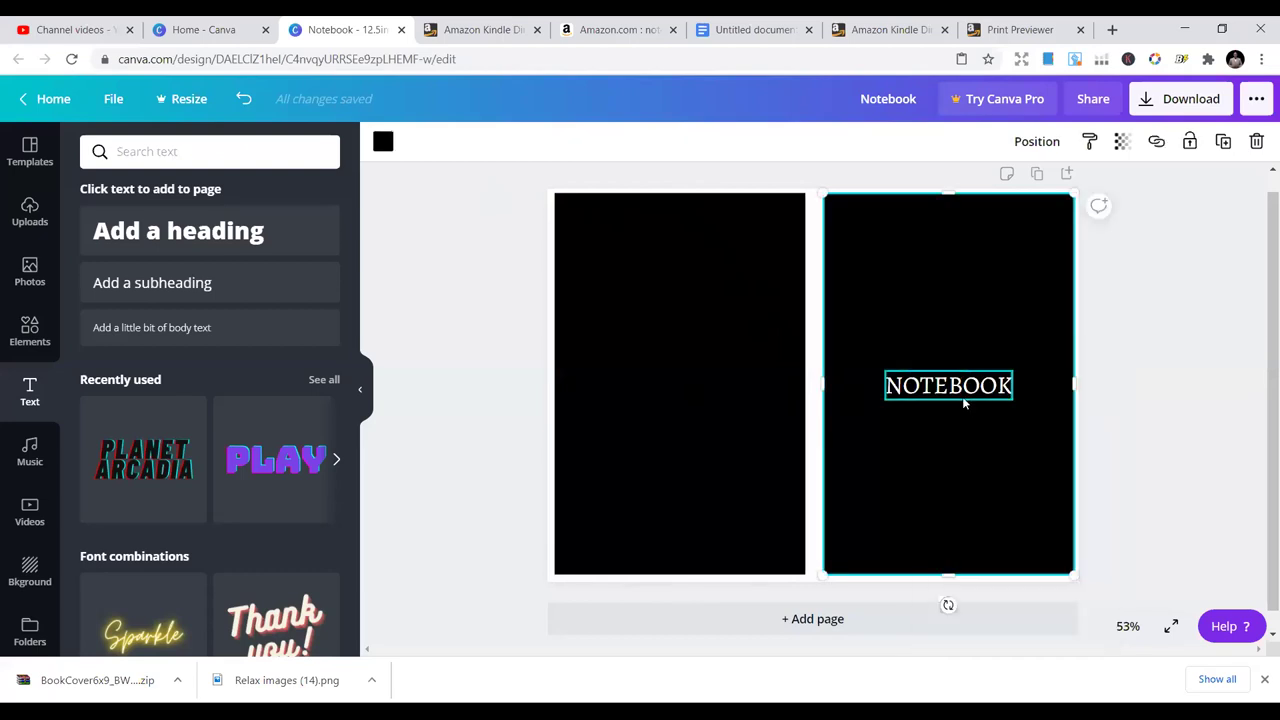
{"action": "left_click_drag", "start_coordinate": [948, 412], "coordinate": [846, 471]}
Rotate the small heading copy to run vertically and fit it within the white spine strip.
{"action": "left_click", "coordinate": [1128, 626]}
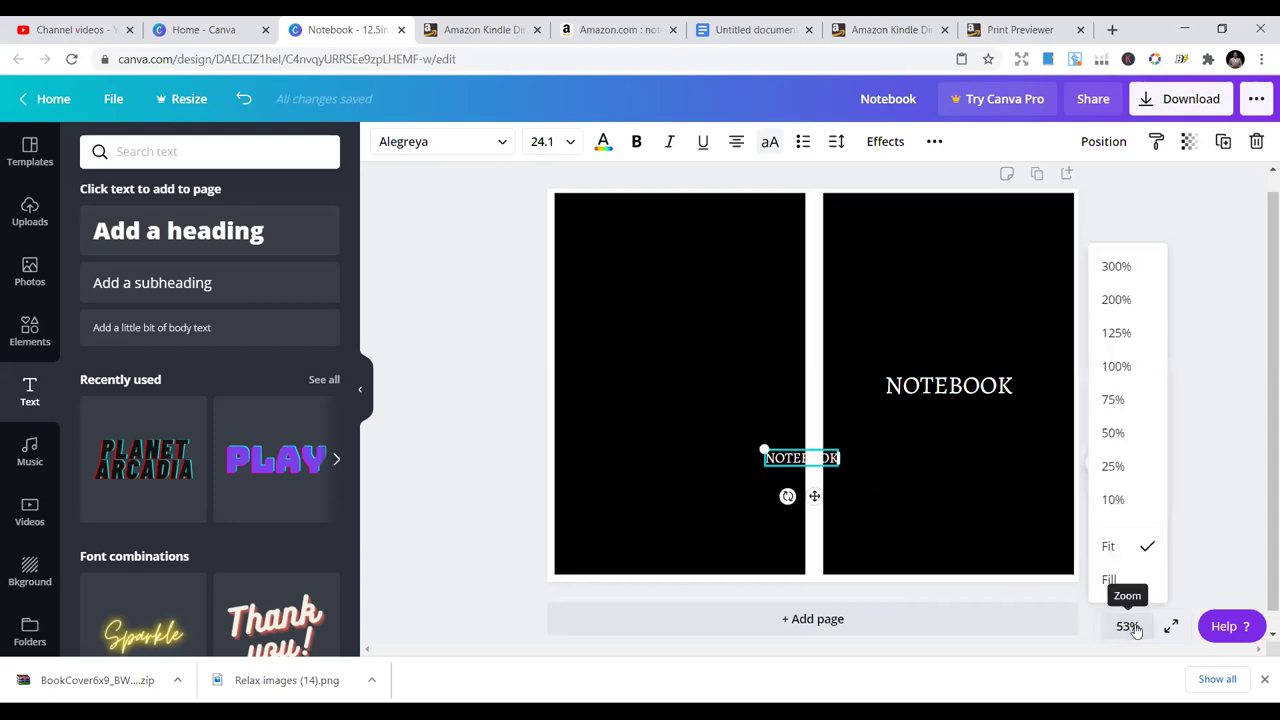
{"action": "left_click", "coordinate": [1120, 366]}
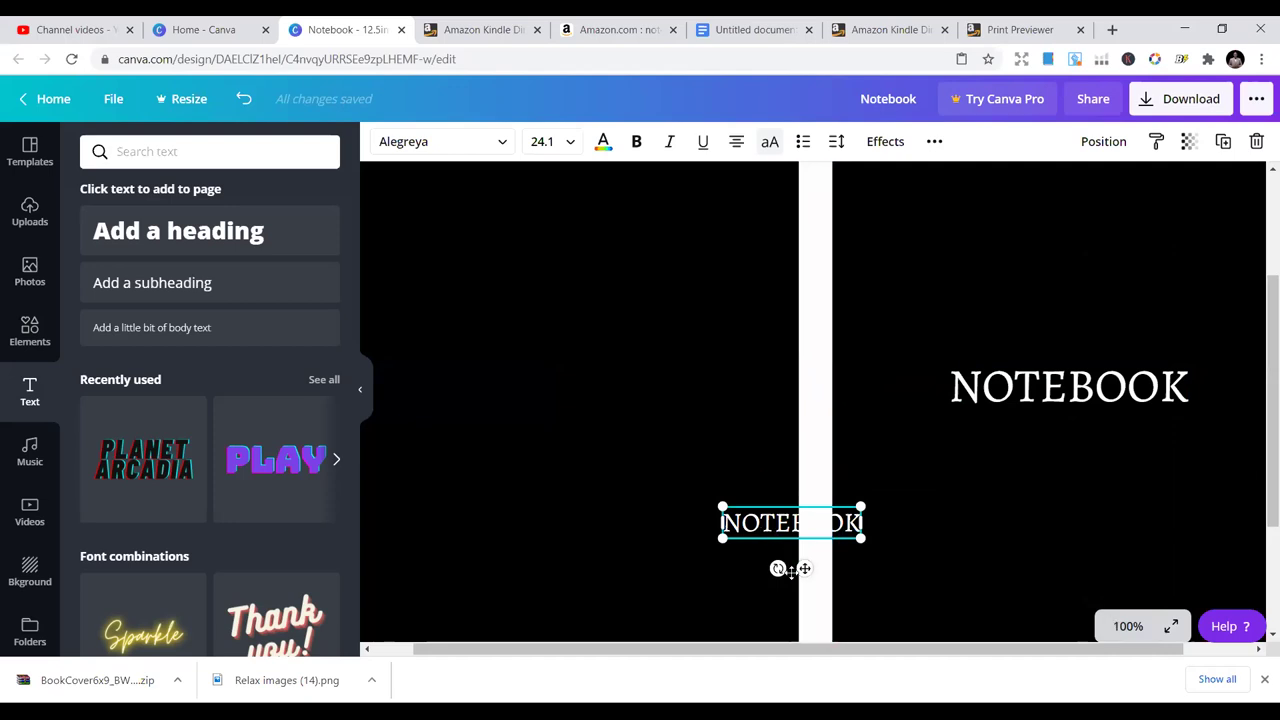
{"action": "left_click_drag", "start_coordinate": [762, 571], "coordinate": [812, 476]}
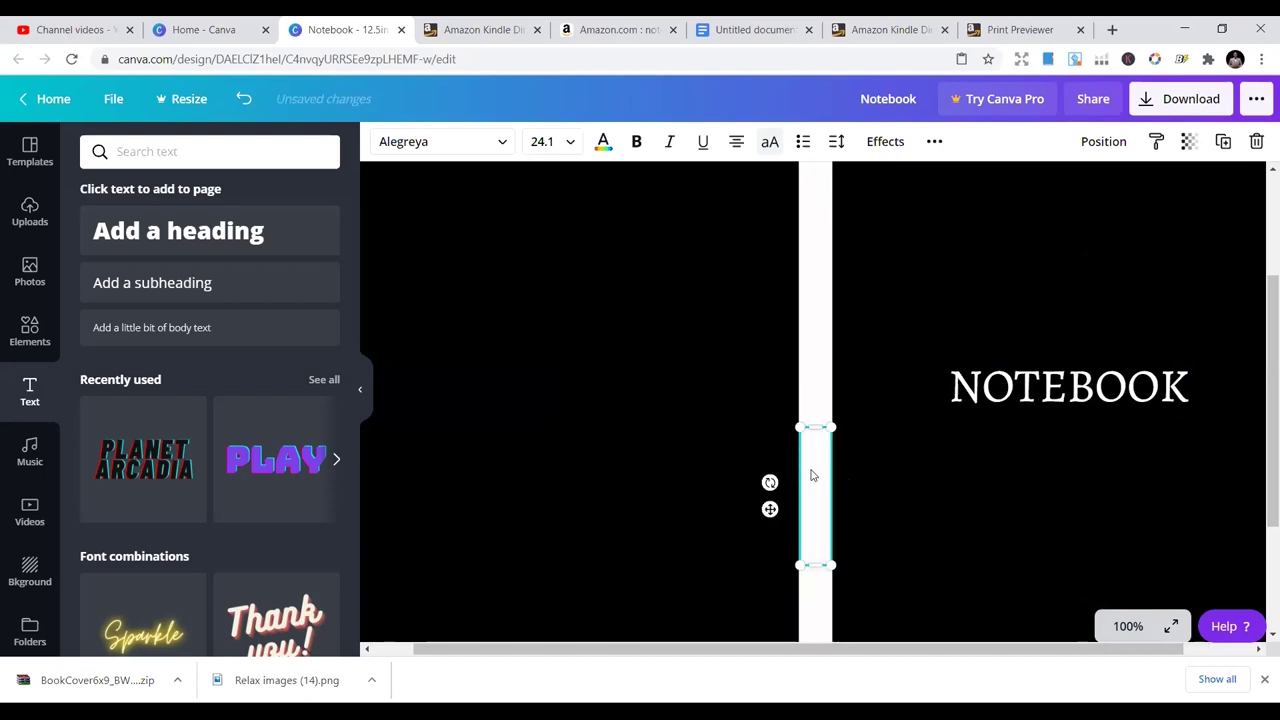
Color the vertical spine text red.
{"action": "left_click", "coordinate": [603, 141]}
{"action": "left_click", "coordinate": [97, 510]}
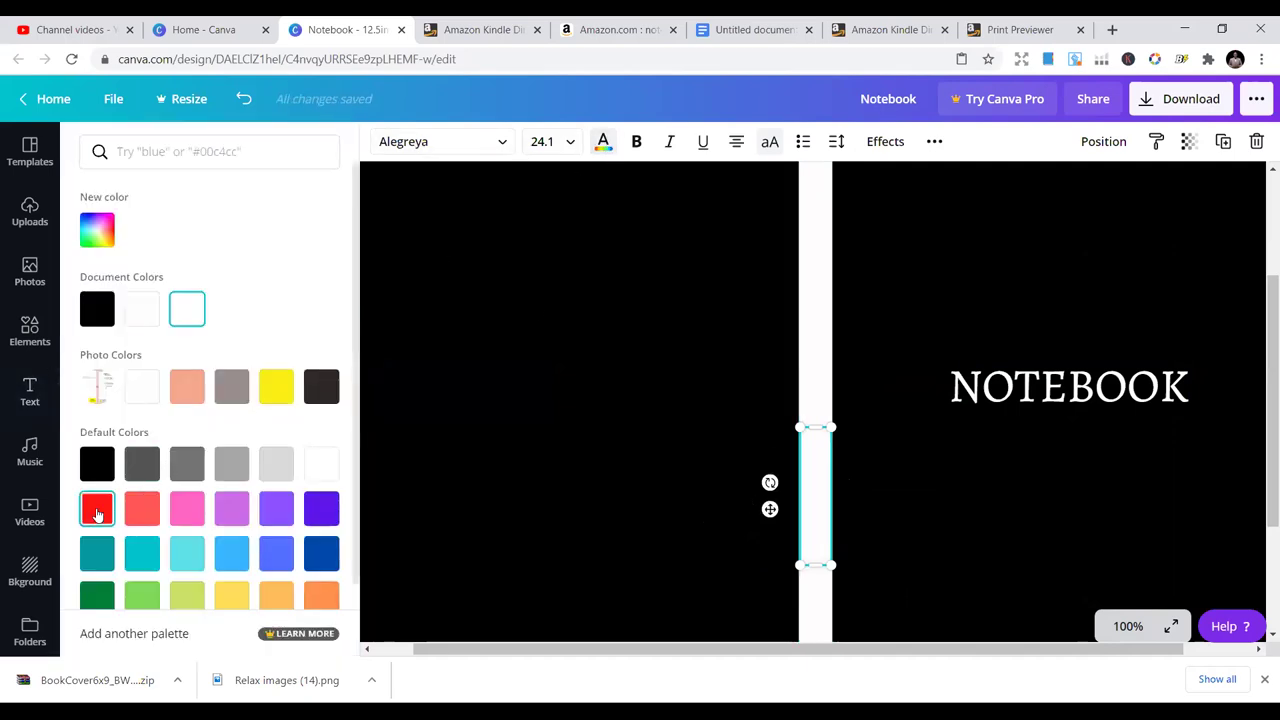
{"action": "left_click", "coordinate": [638, 424]}
Move the spine text lower along the spine and scale it down to size 16.
{"action": "scroll", "coordinate": [1044, 471], "scroll_direction": "down", "scroll_amount": 3}
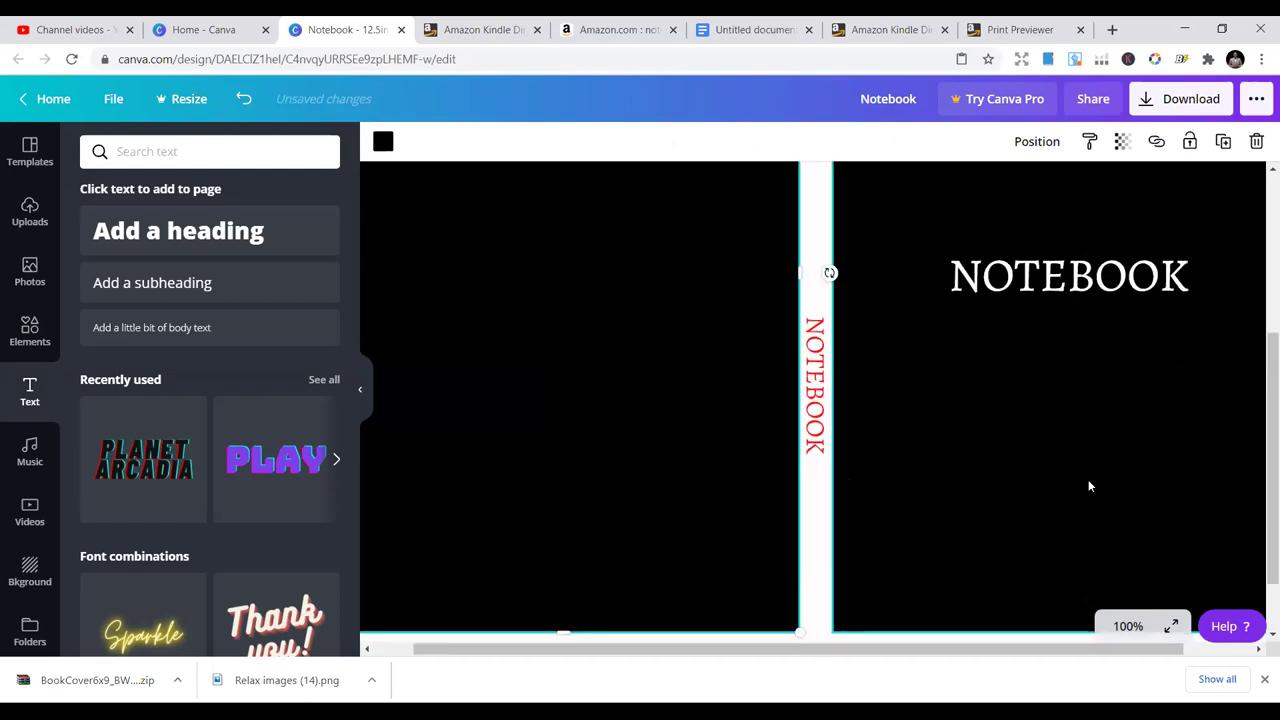
{"action": "left_click_drag", "start_coordinate": [813, 345], "coordinate": [818, 400]}
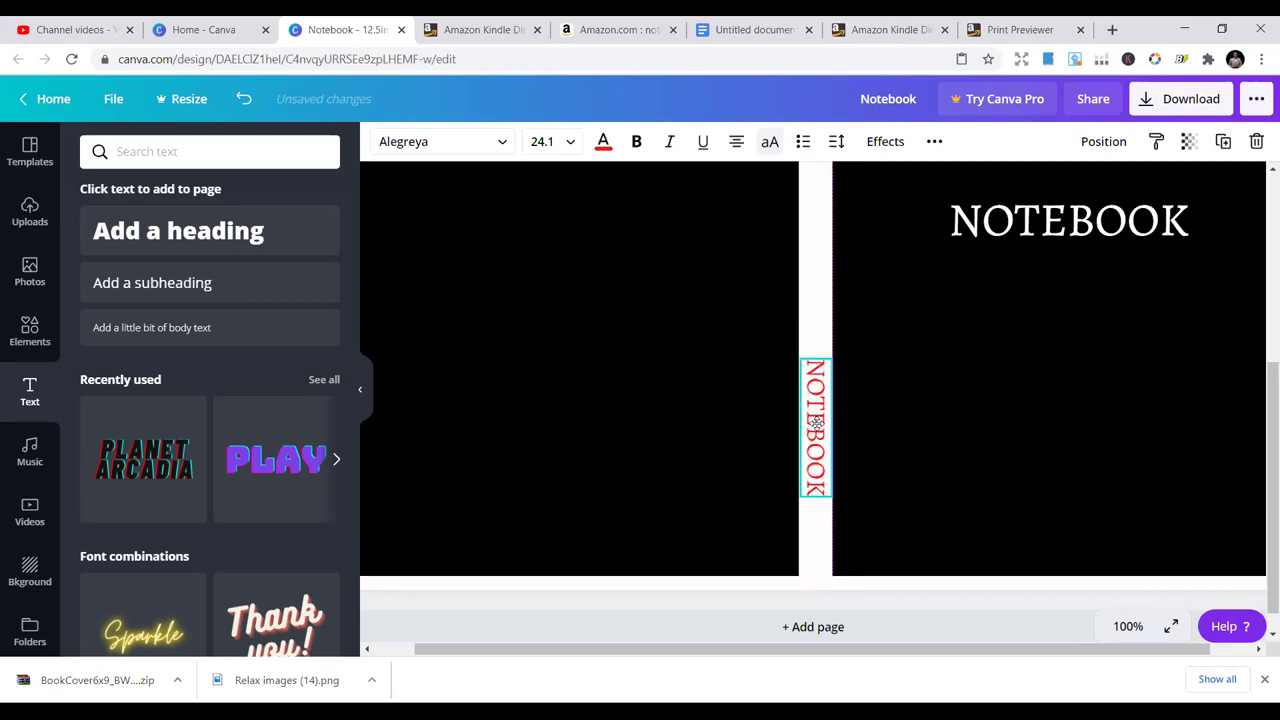
{"action": "left_click_drag", "start_coordinate": [800, 358], "coordinate": [813, 414]}
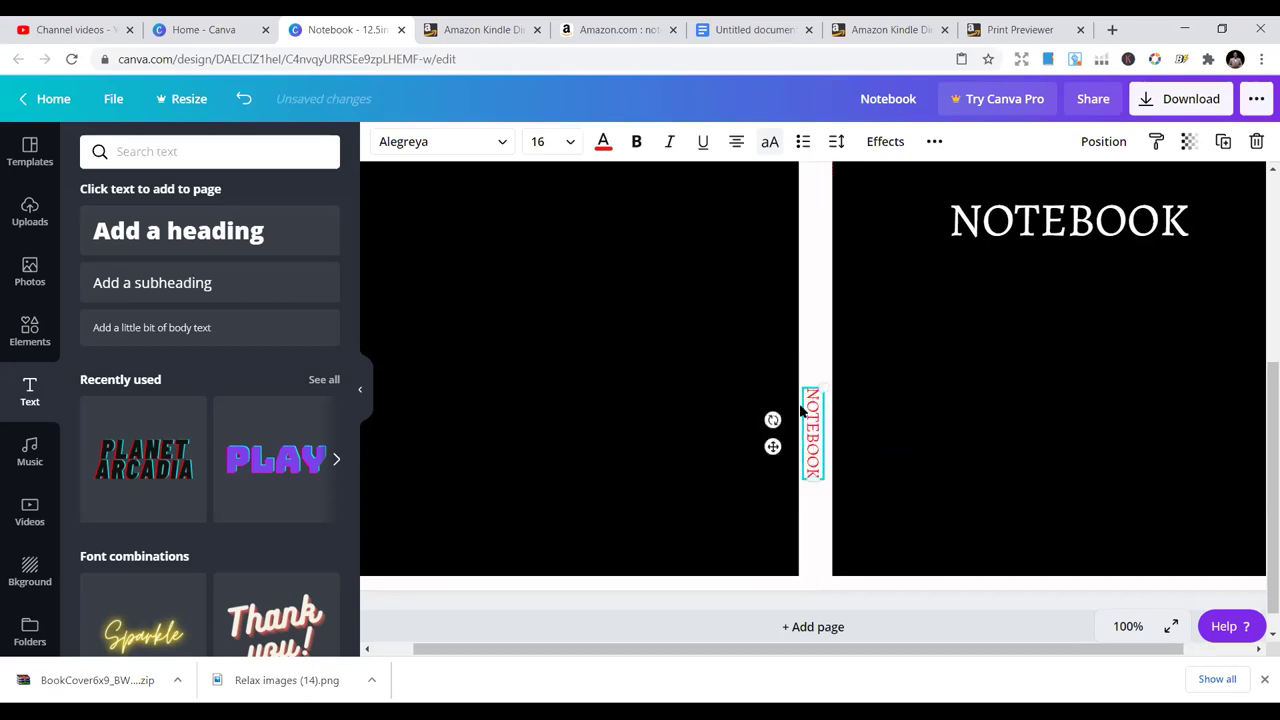
Change the spine text color to black and check it against the whole cover.
{"action": "left_click", "coordinate": [603, 141]}
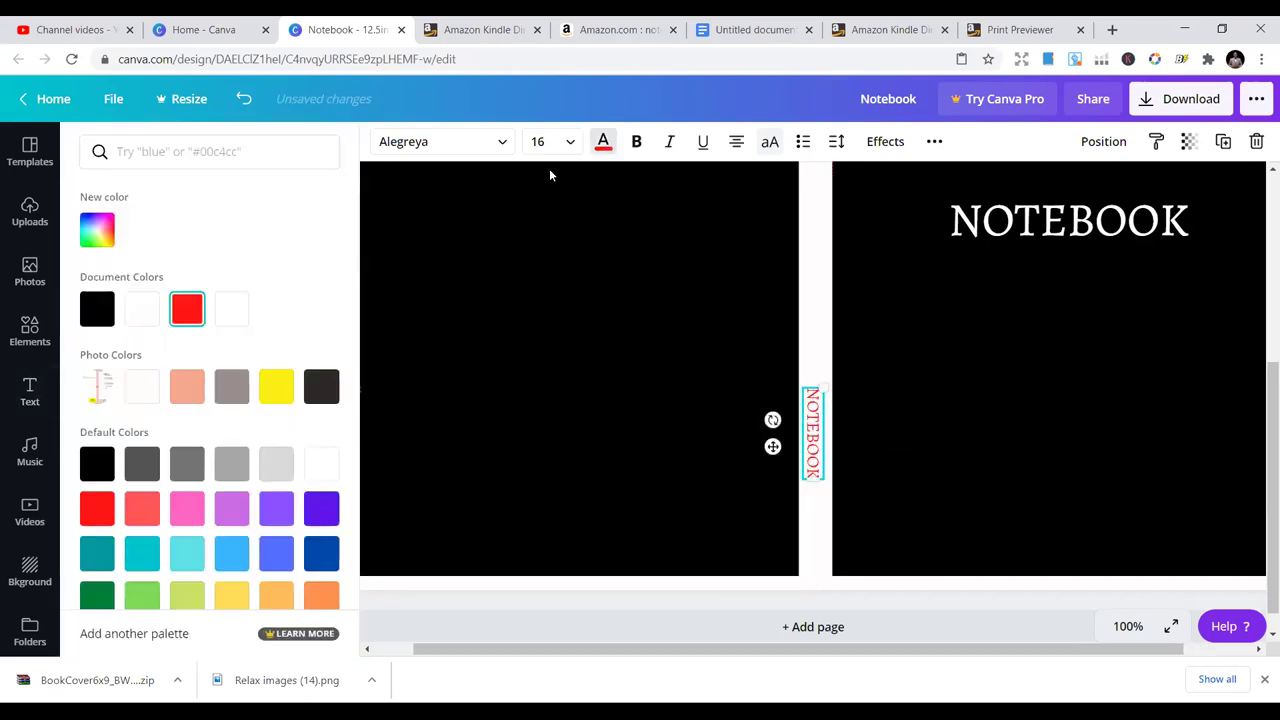
{"action": "left_click", "coordinate": [96, 315]}
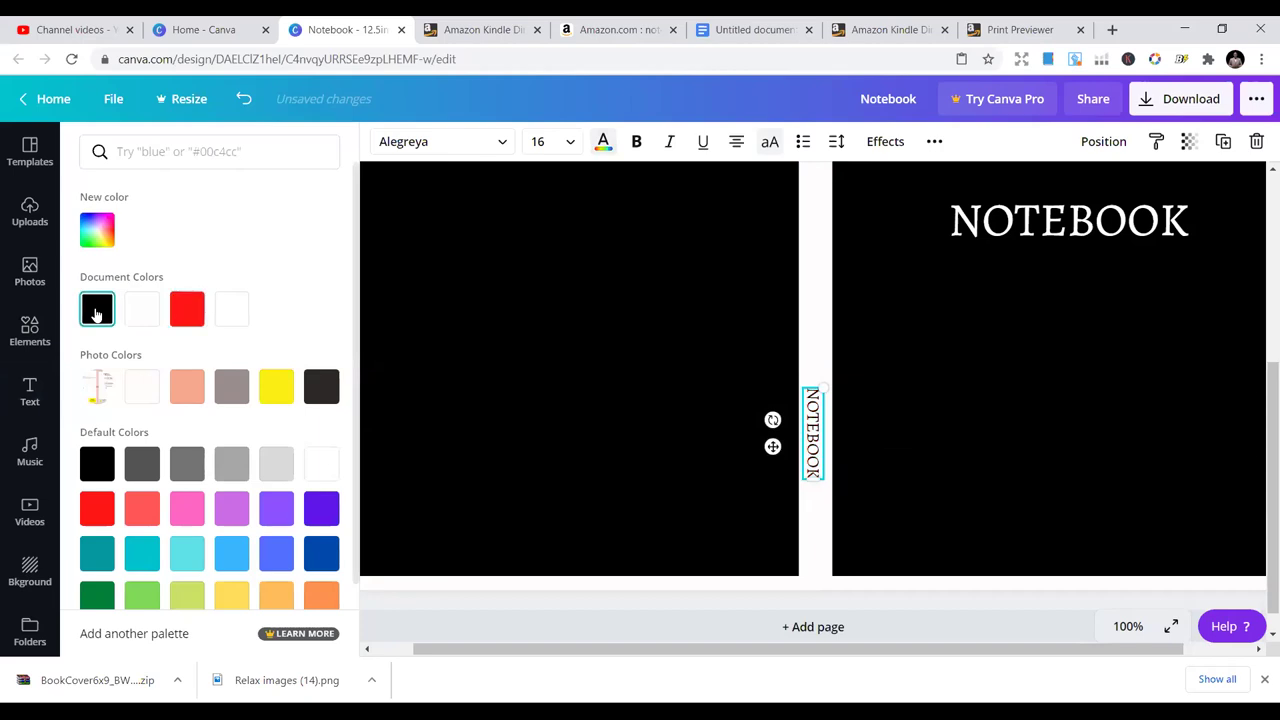
{"action": "scroll", "coordinate": [1033, 408], "scroll_direction": "up", "scroll_amount": 5}
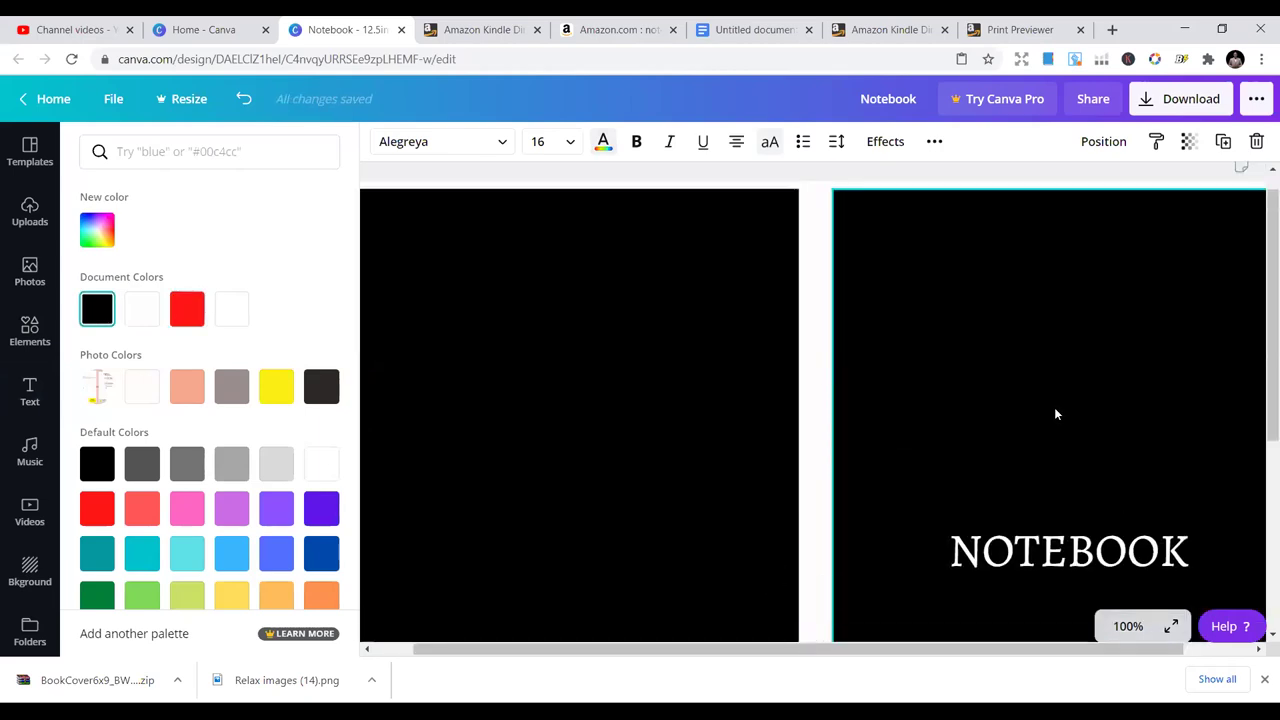
{"action": "scroll", "coordinate": [1056, 413], "scroll_direction": "down", "scroll_amount": 2}
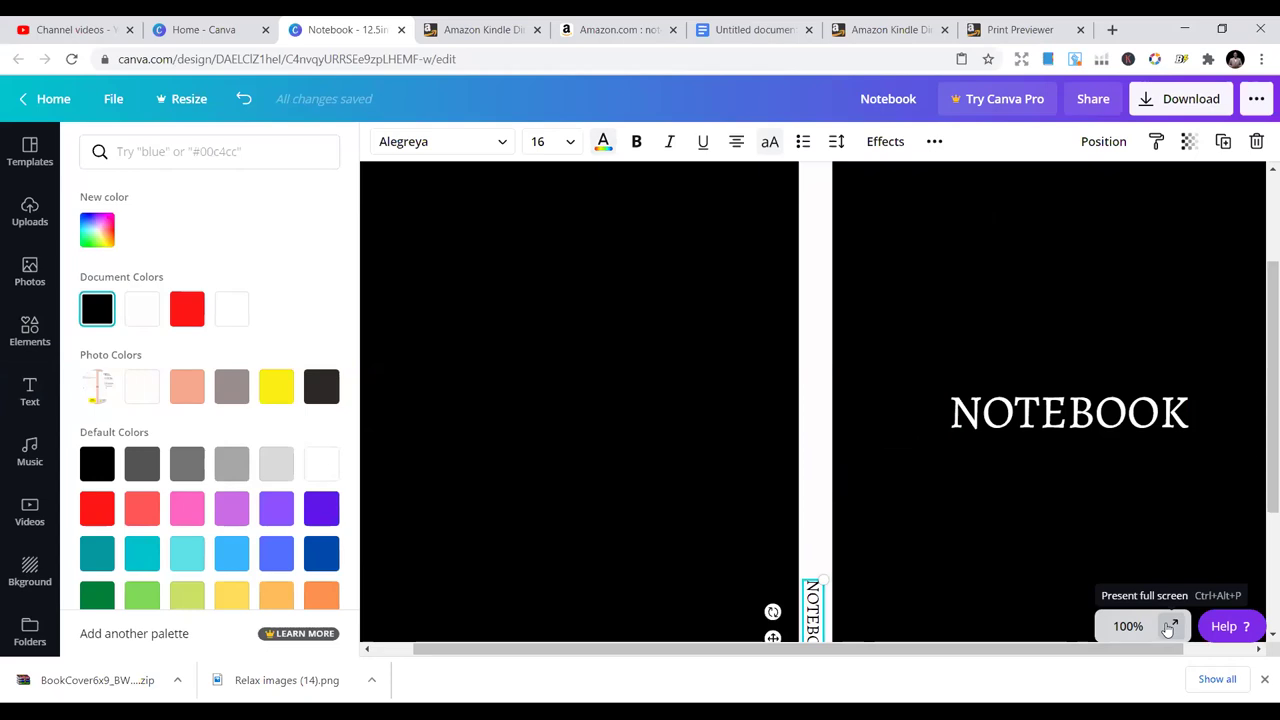
{"action": "left_click", "coordinate": [1135, 627]}
{"action": "left_click", "coordinate": [1116, 553]}
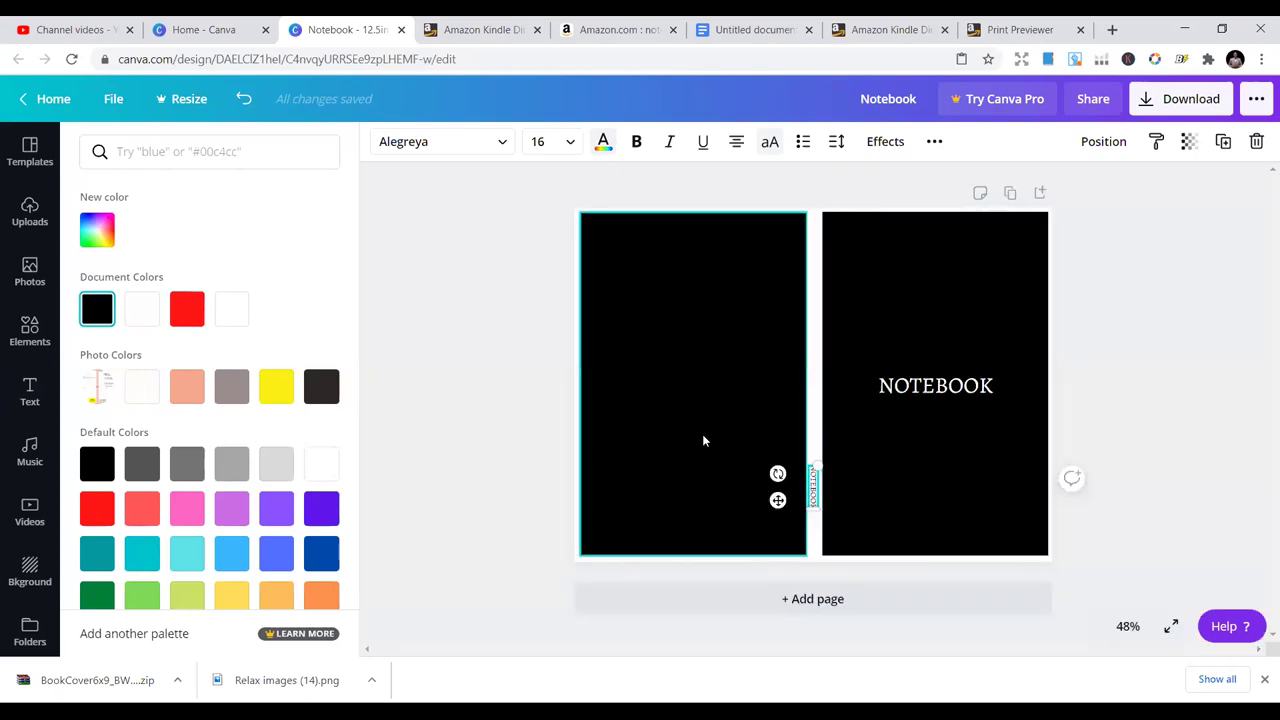
{"action": "left_click", "coordinate": [703, 440]}
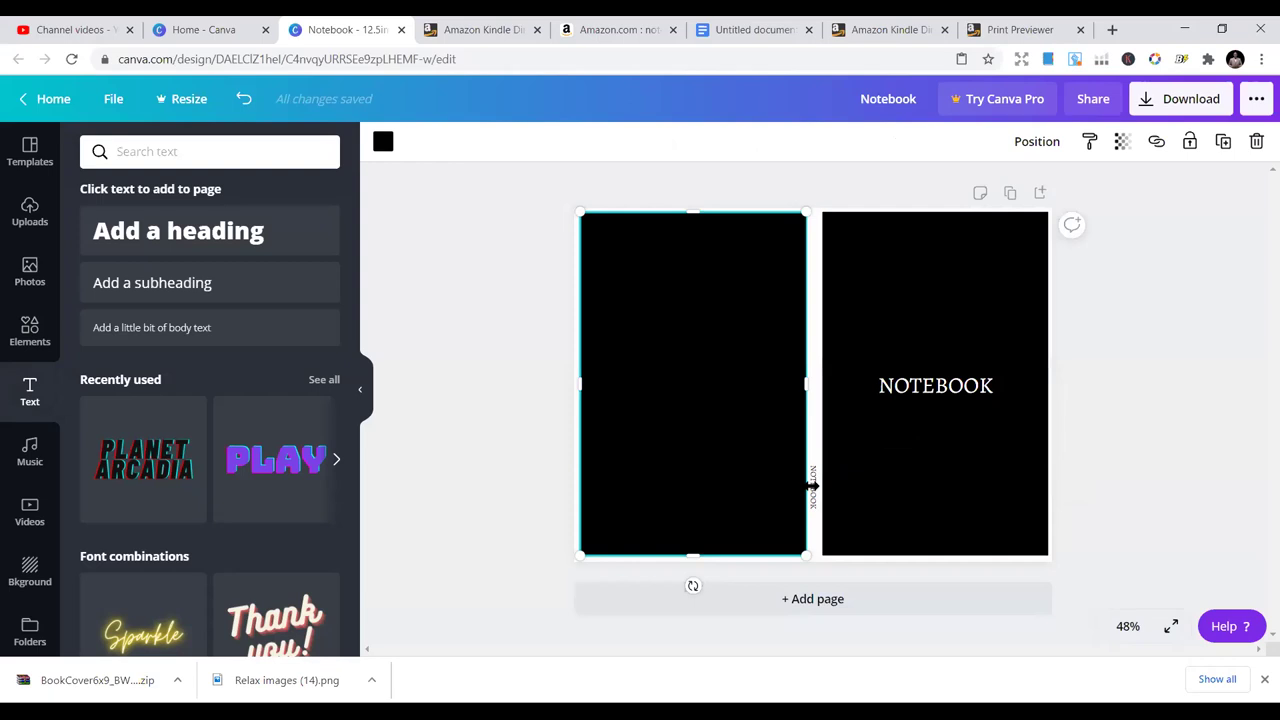
Recolor the spine text white.
{"action": "left_click", "coordinate": [1130, 626]}
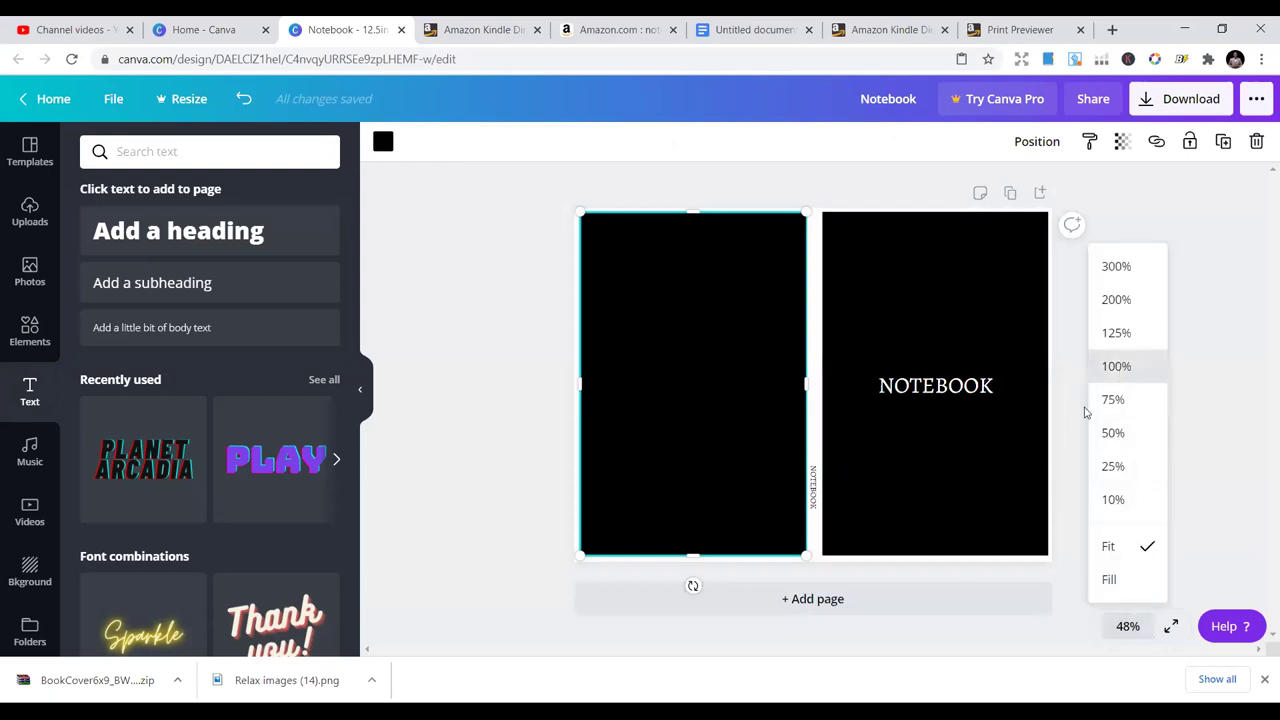
{"action": "left_click", "coordinate": [1116, 366]}
{"action": "left_click", "coordinate": [815, 577]}
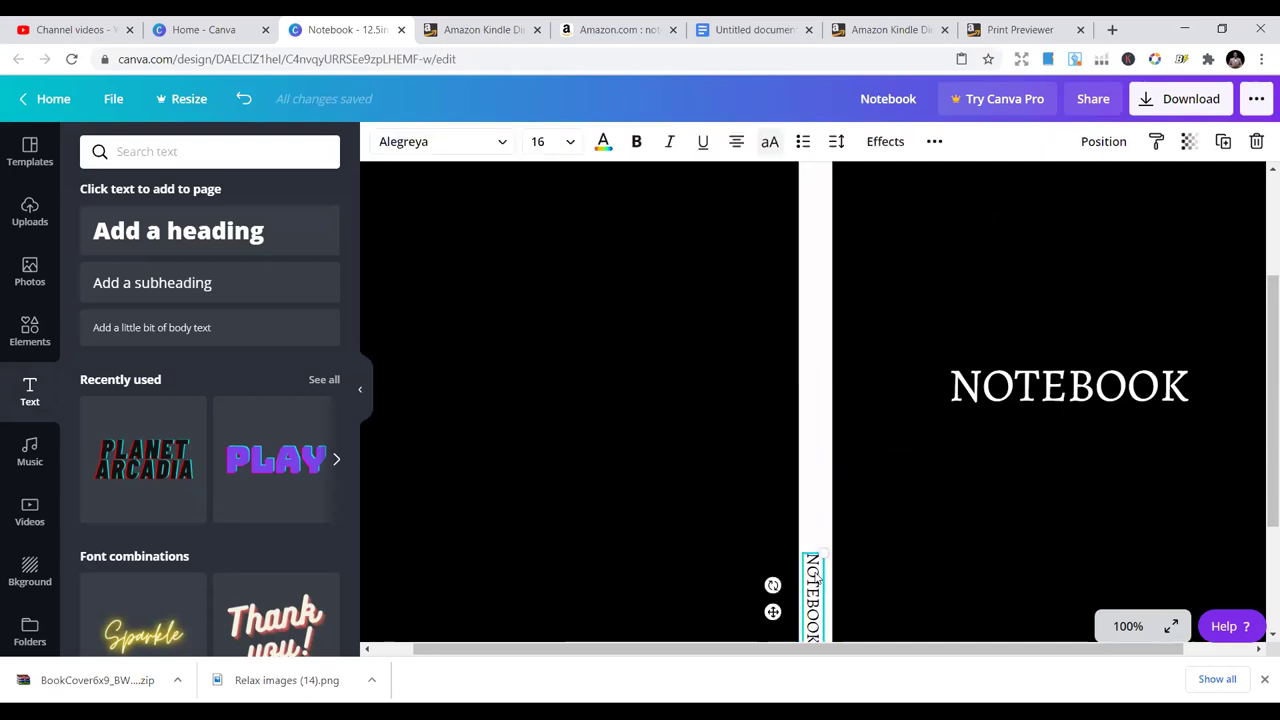
{"action": "left_click", "coordinate": [815, 519]}
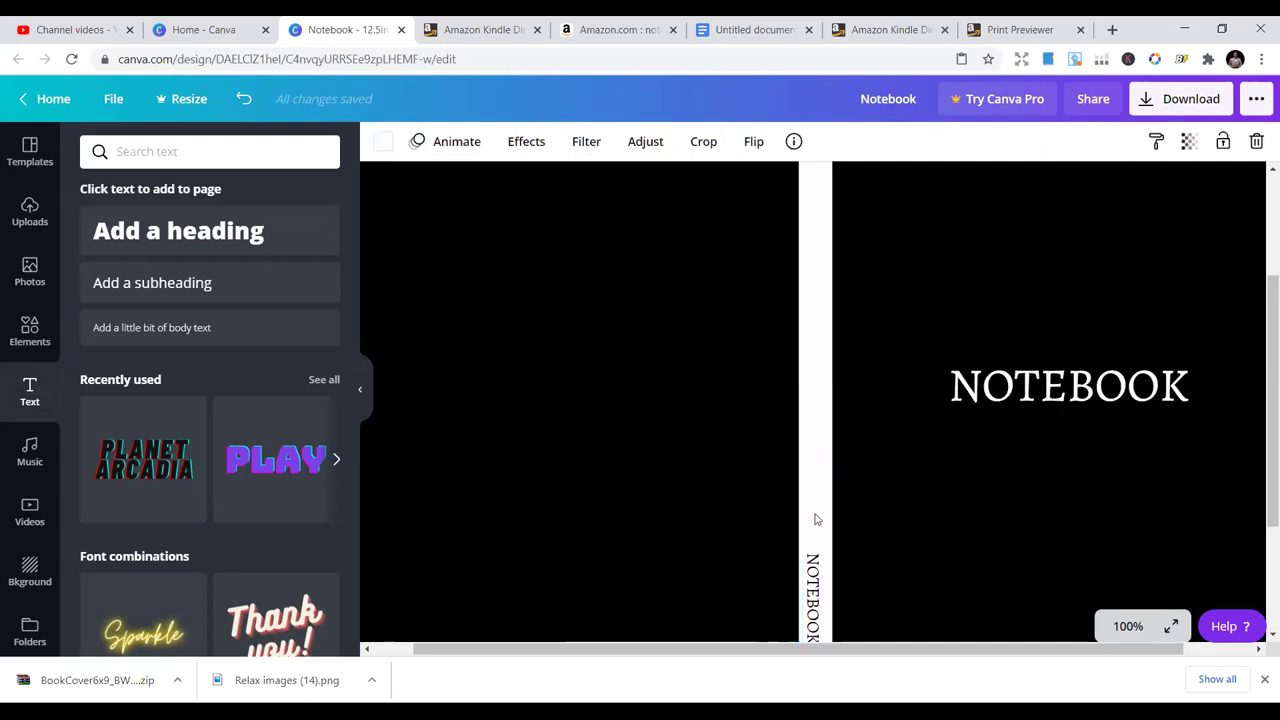
{"action": "left_click", "coordinate": [812, 577]}
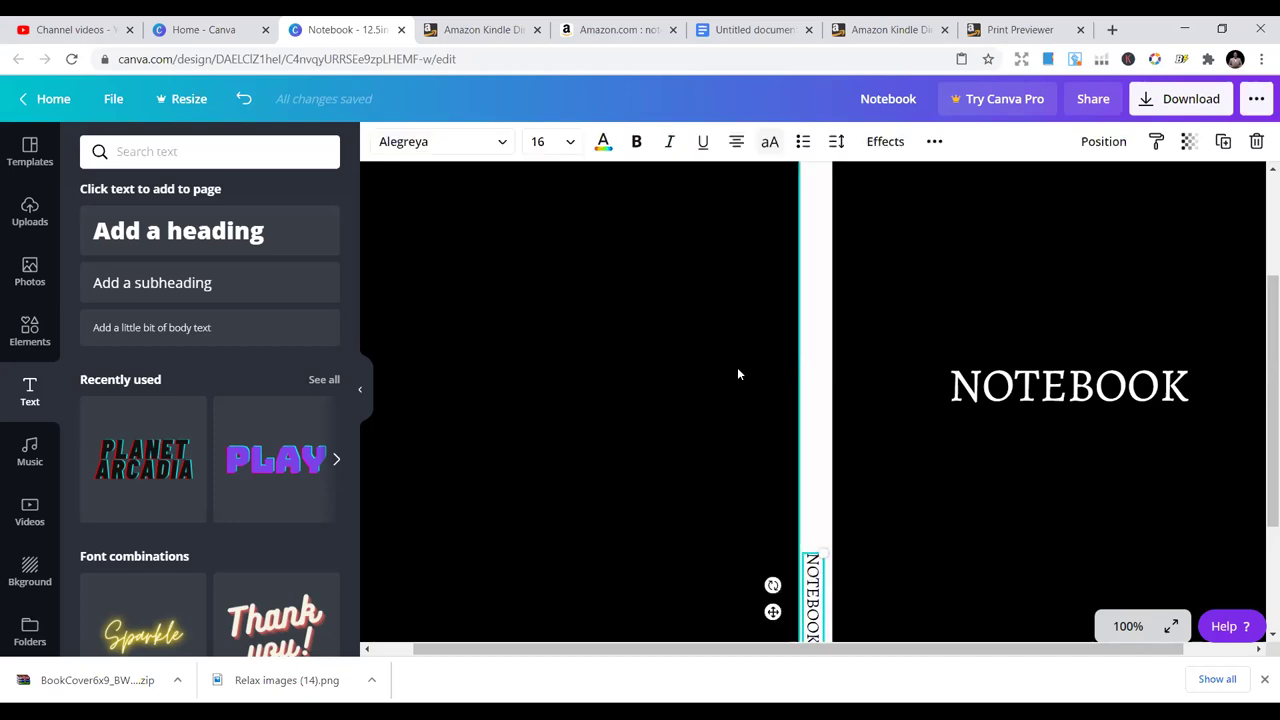
{"action": "left_click", "coordinate": [601, 143]}
{"action": "left_click", "coordinate": [148, 315]}
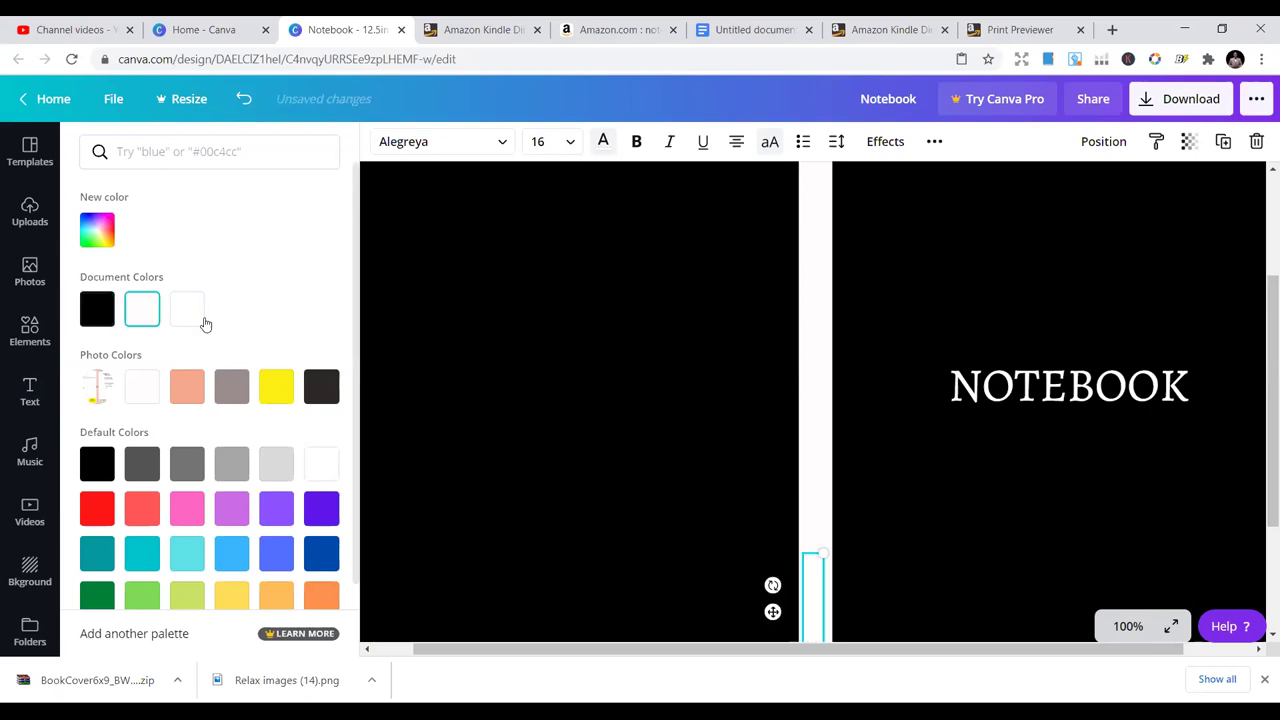
Switch the spine text color back to black.
{"action": "scroll", "coordinate": [1228, 492], "scroll_direction": "down", "scroll_amount": 1}
{"action": "scroll", "coordinate": [1130, 488], "scroll_direction": "up", "scroll_amount": 4}
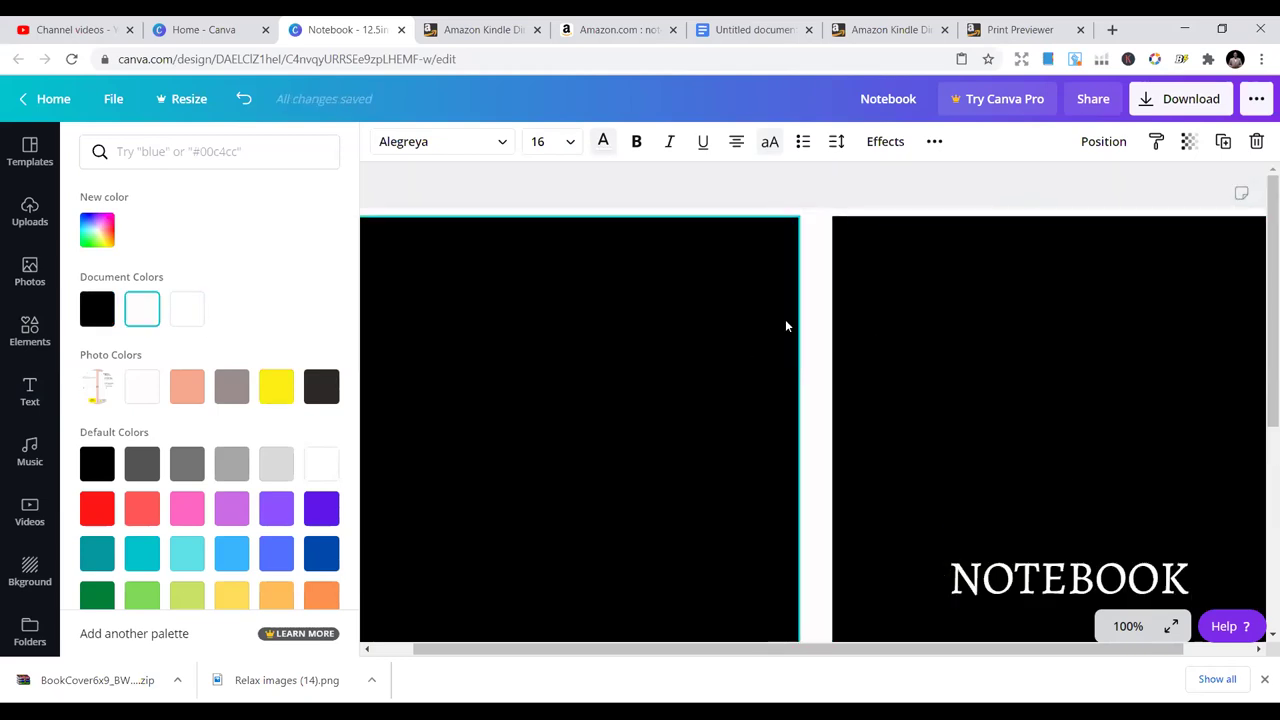
{"action": "left_click", "coordinate": [814, 345]}
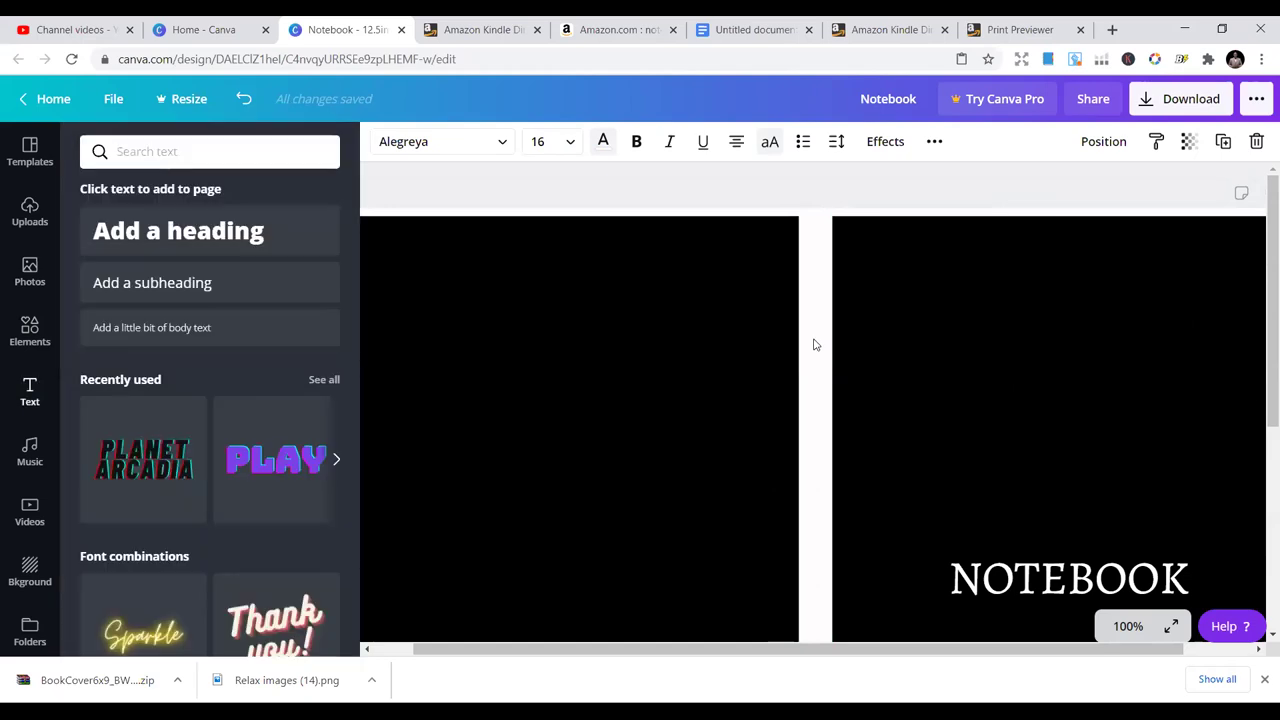
{"action": "left_click", "coordinate": [603, 141]}
{"action": "left_click", "coordinate": [99, 318]}
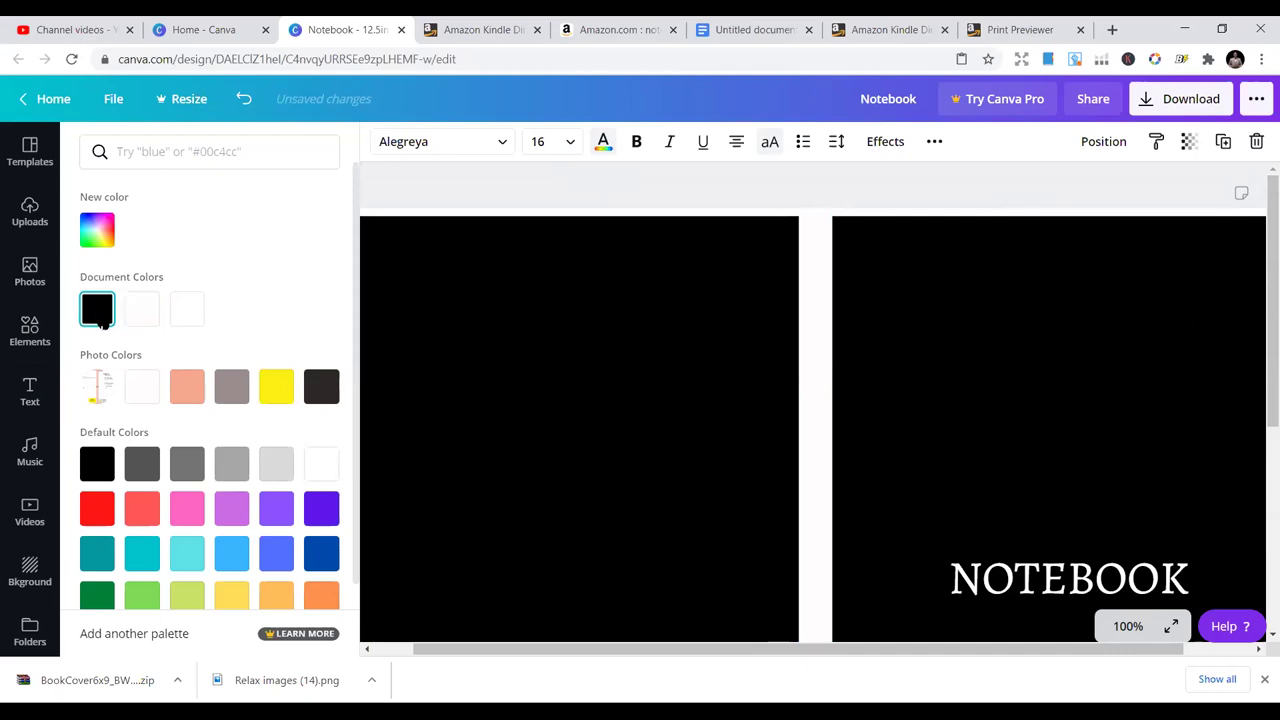
{"action": "left_click", "coordinate": [823, 348]}
Set the spine text color to white again and deselect the text.
{"action": "scroll", "coordinate": [823, 348], "scroll_direction": "down", "scroll_amount": 2}
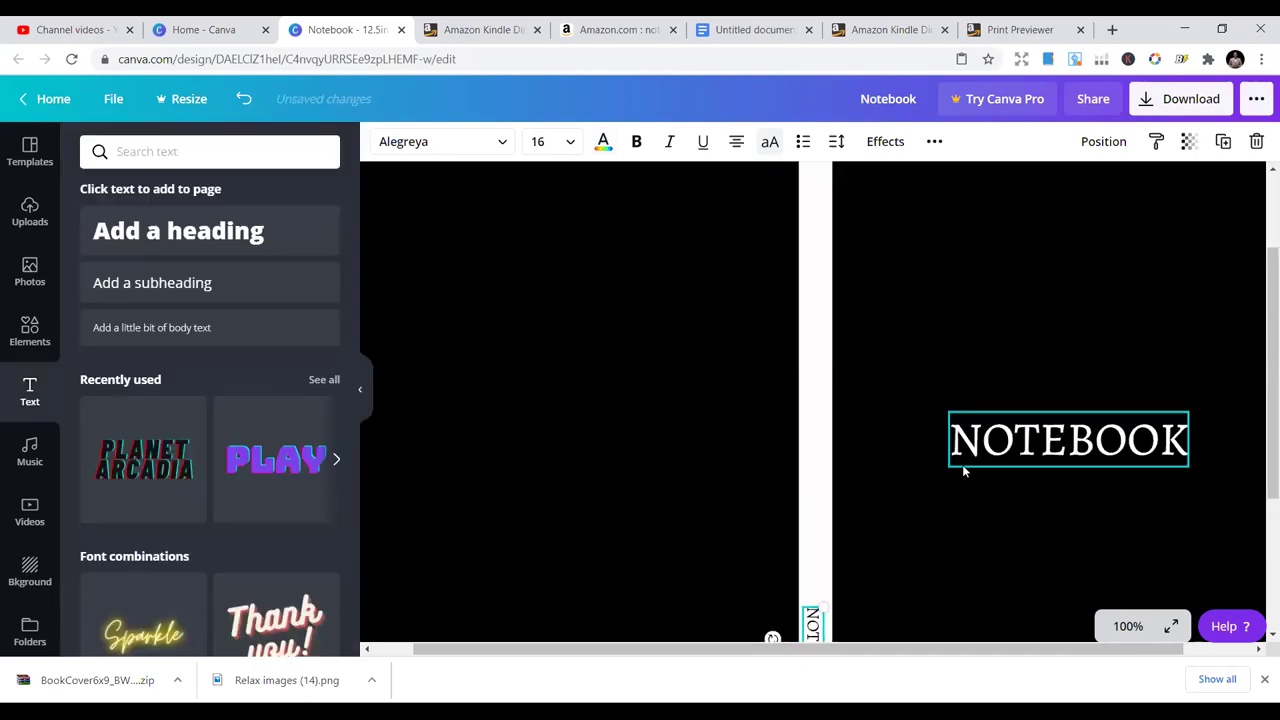
{"action": "scroll", "coordinate": [964, 470], "scroll_direction": "down", "scroll_amount": 1}
{"action": "left_click", "coordinate": [812, 568]}
{"action": "left_click", "coordinate": [603, 141]}
{"action": "left_click", "coordinate": [187, 309]}
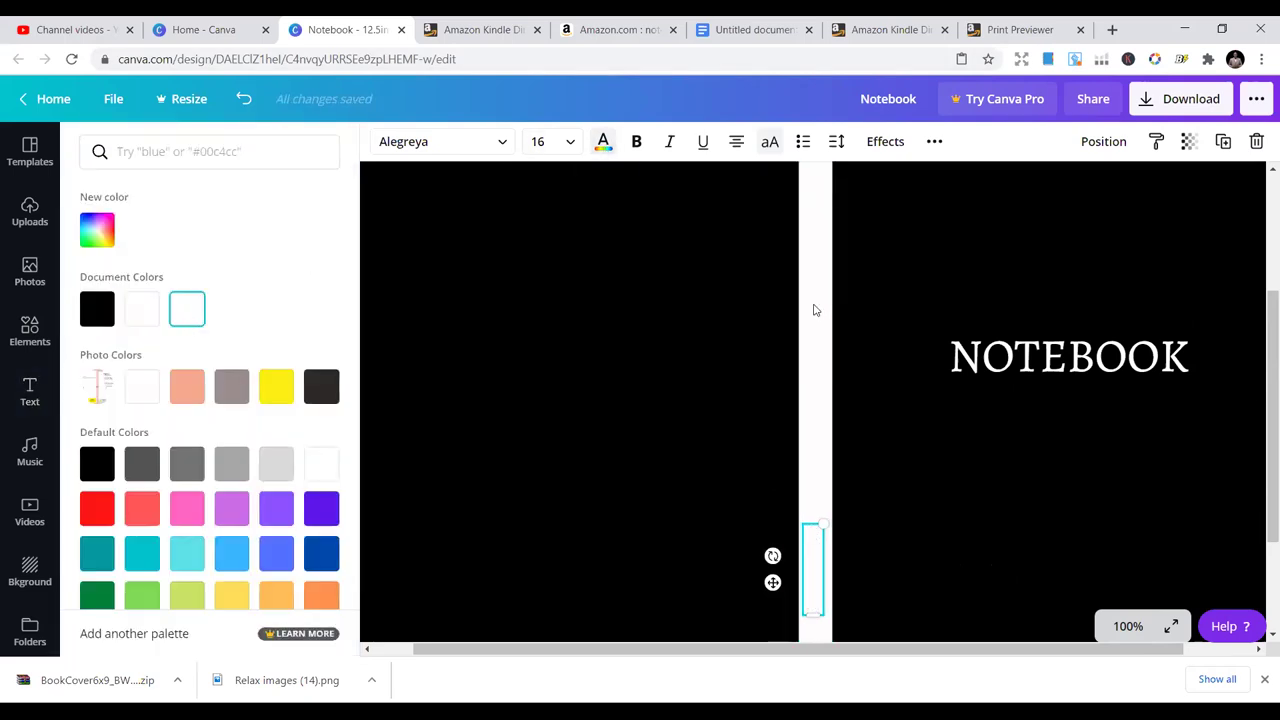
{"action": "left_click", "coordinate": [815, 310]}
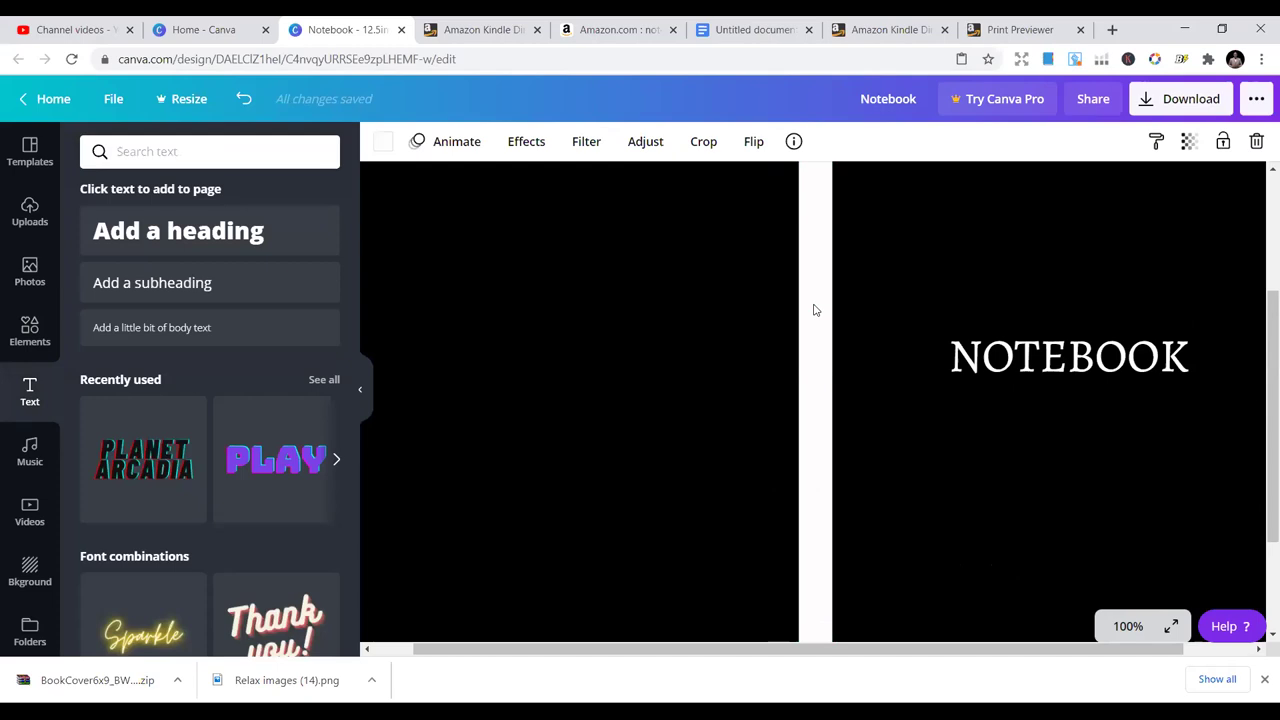
Set the cover's page background color to black and check the whole cover at a zoom that fits the page.
{"action": "scroll", "coordinate": [937, 344], "scroll_direction": "up", "scroll_amount": 3}
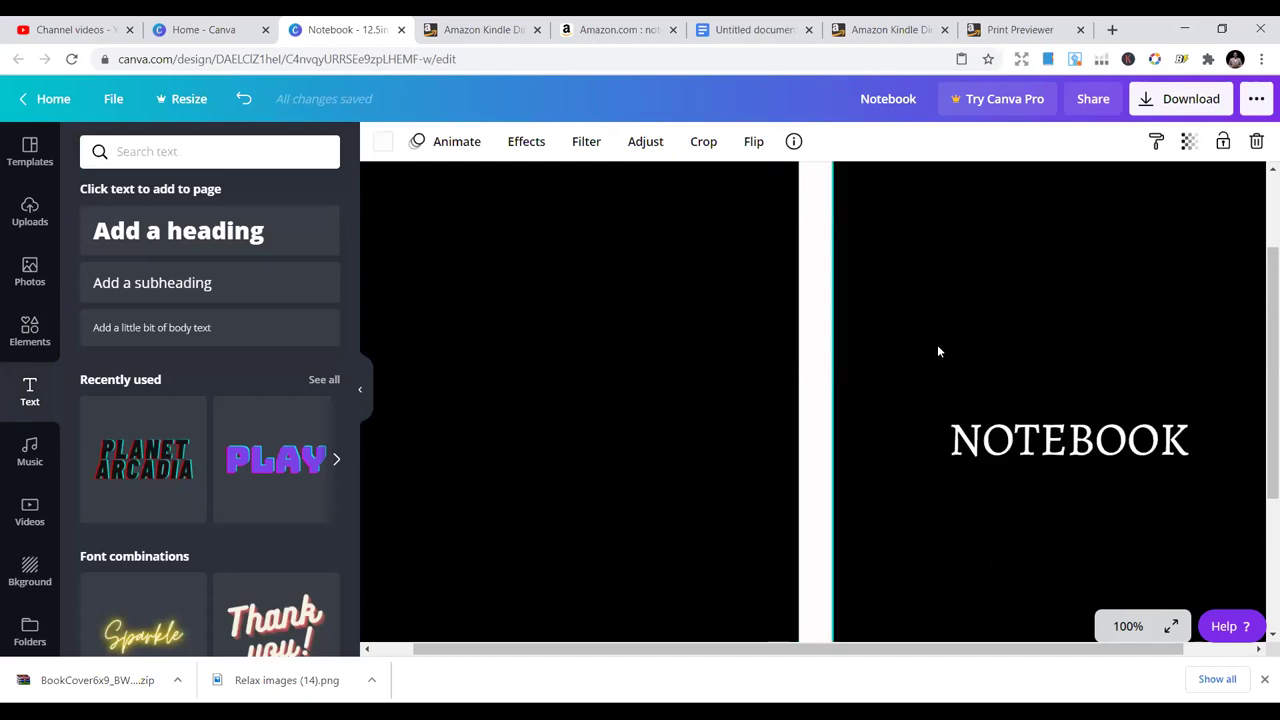
{"action": "left_click", "coordinate": [707, 242]}
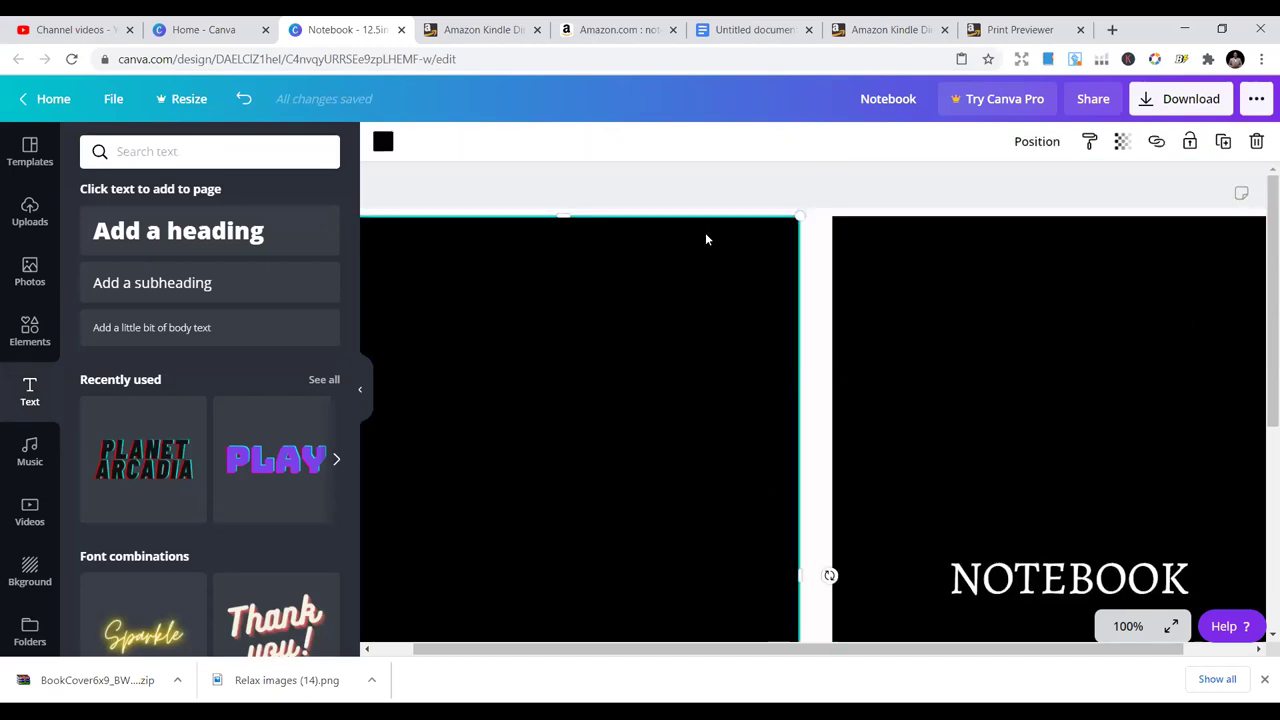
{"action": "left_click", "coordinate": [818, 247]}
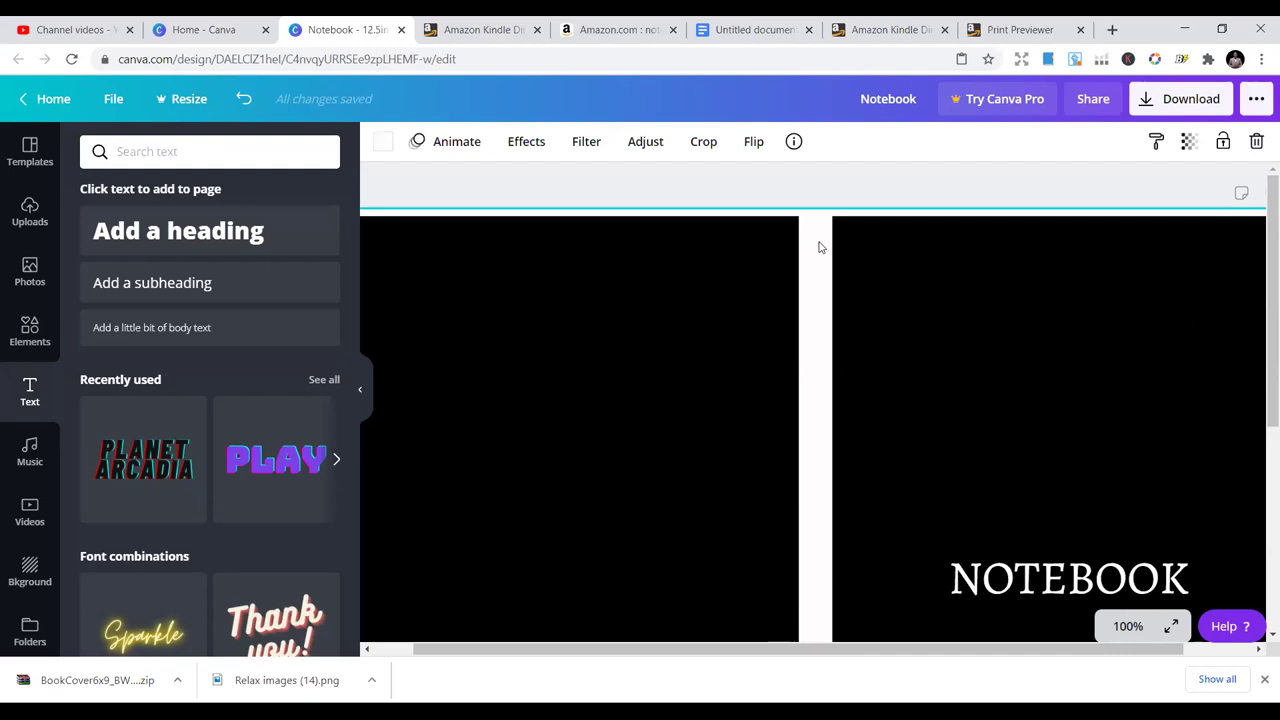
{"action": "left_click", "coordinate": [389, 153]}
{"action": "left_click", "coordinate": [97, 309]}
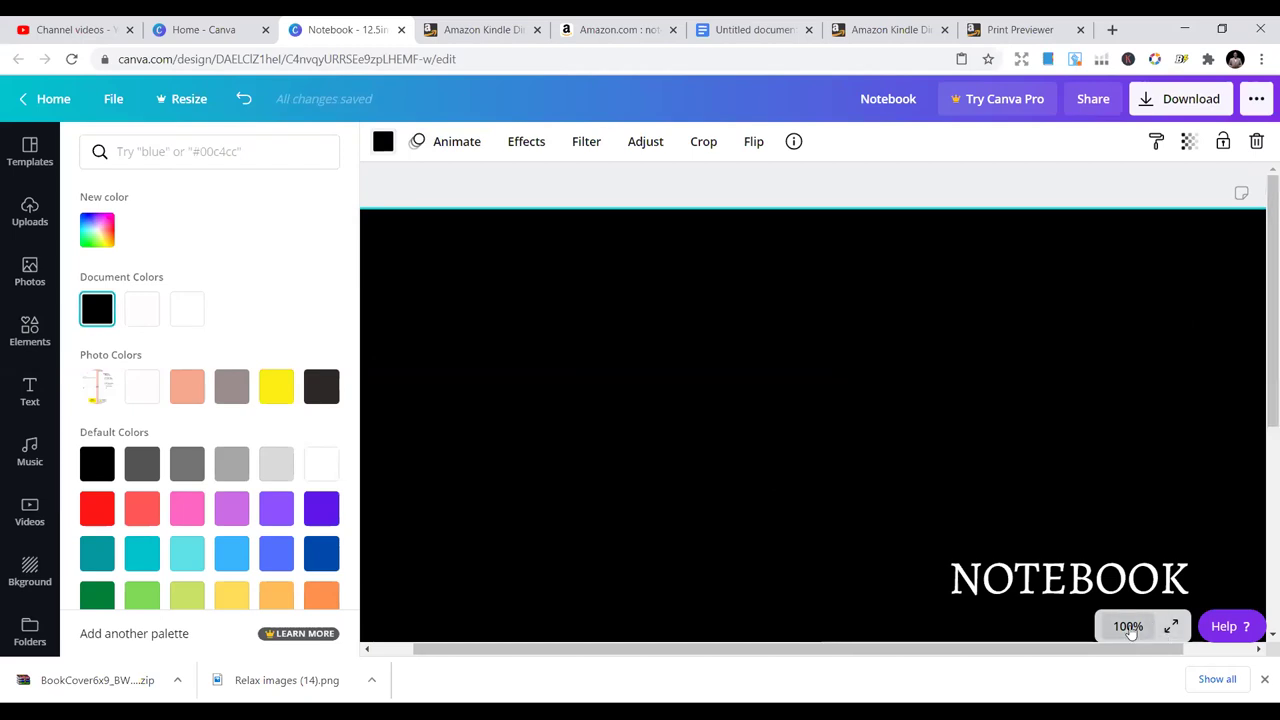
{"action": "left_click", "coordinate": [1128, 627]}
{"action": "left_click", "coordinate": [1110, 543]}
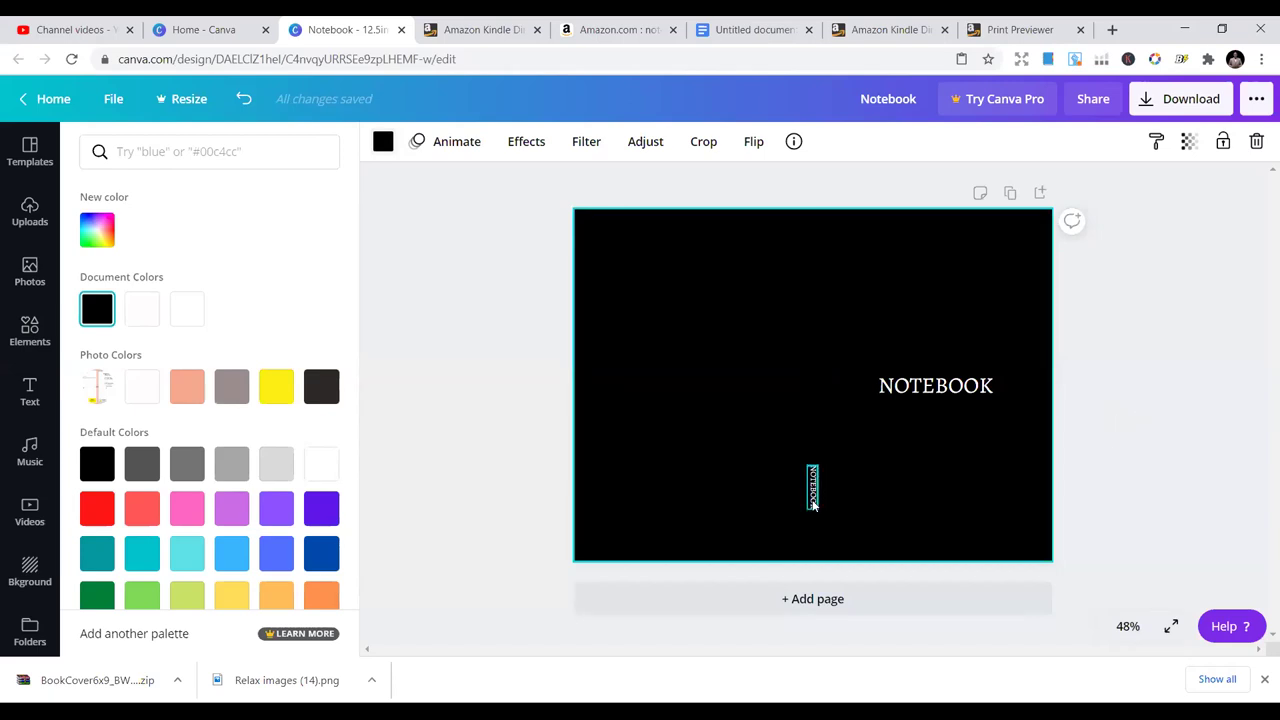
{"action": "left_click", "coordinate": [925, 391]}
{"action": "left_click", "coordinate": [1178, 415]}
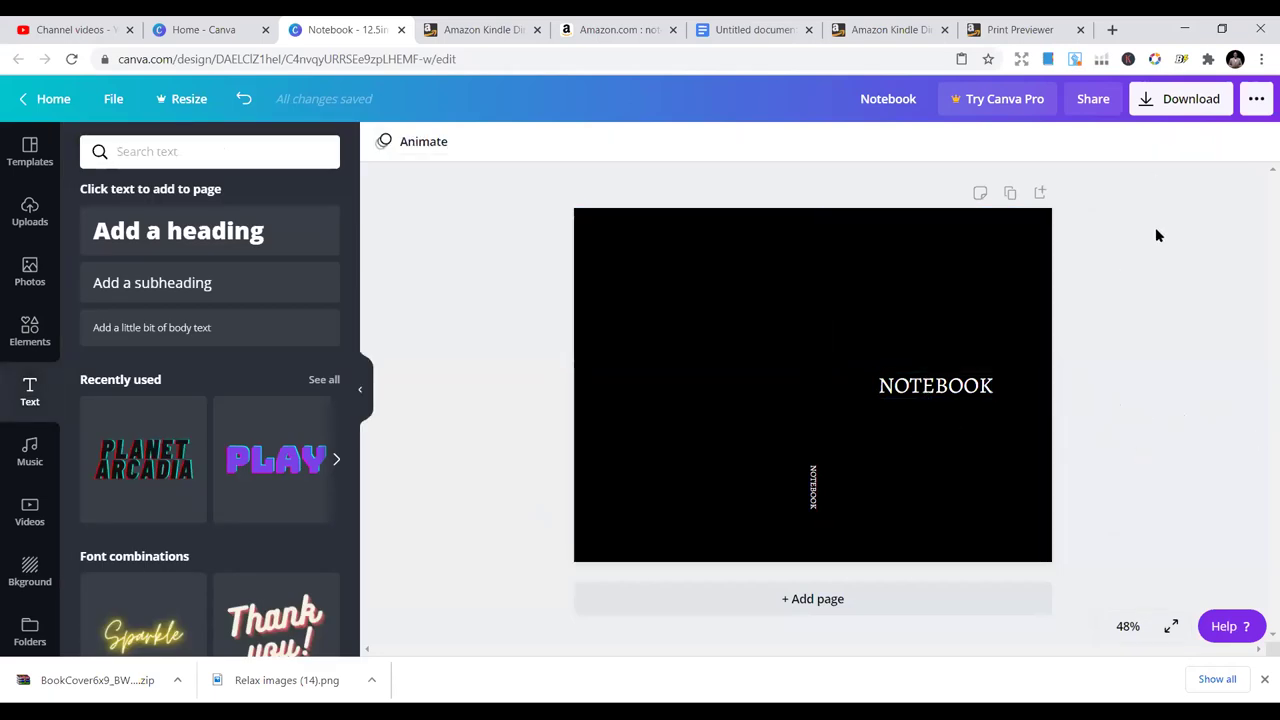
Download the cover as a PDF Print file without crop marks and bleed, and dismiss the Canva Pro offer.
{"action": "left_click", "coordinate": [1166, 103]}
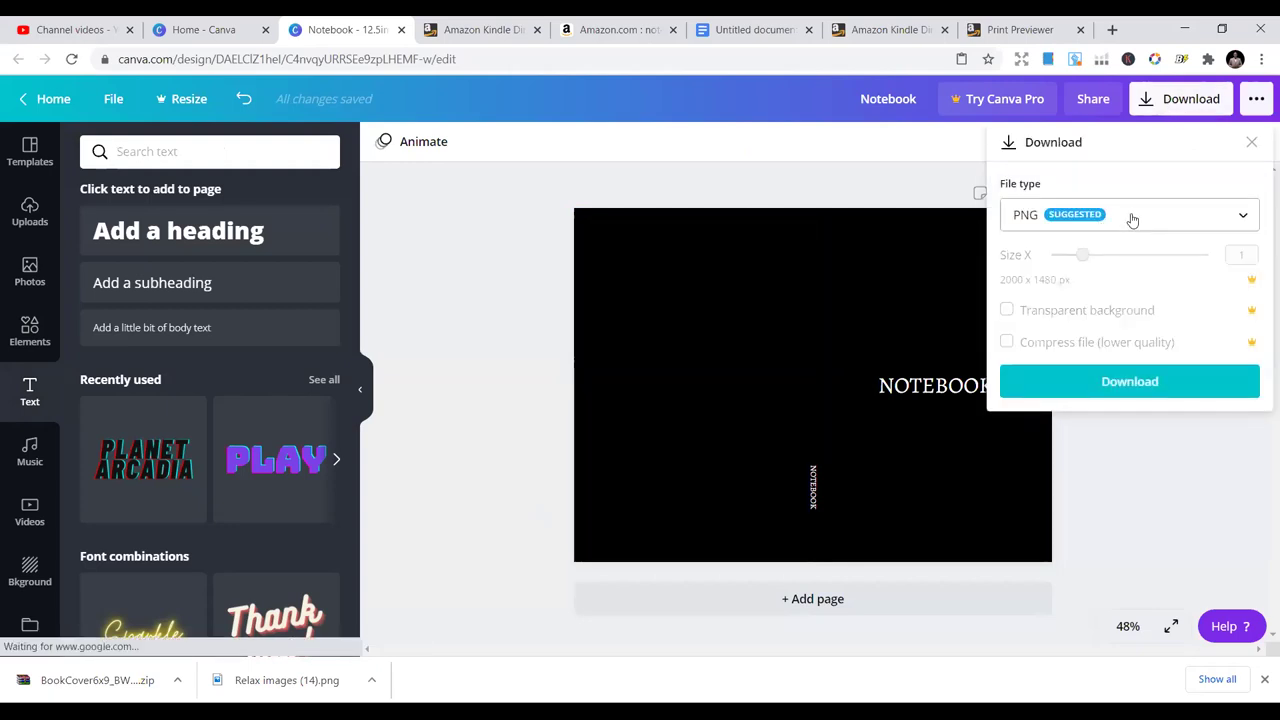
{"action": "left_click", "coordinate": [1131, 218]}
{"action": "left_click", "coordinate": [1130, 218]}
{"action": "left_click", "coordinate": [1134, 213]}
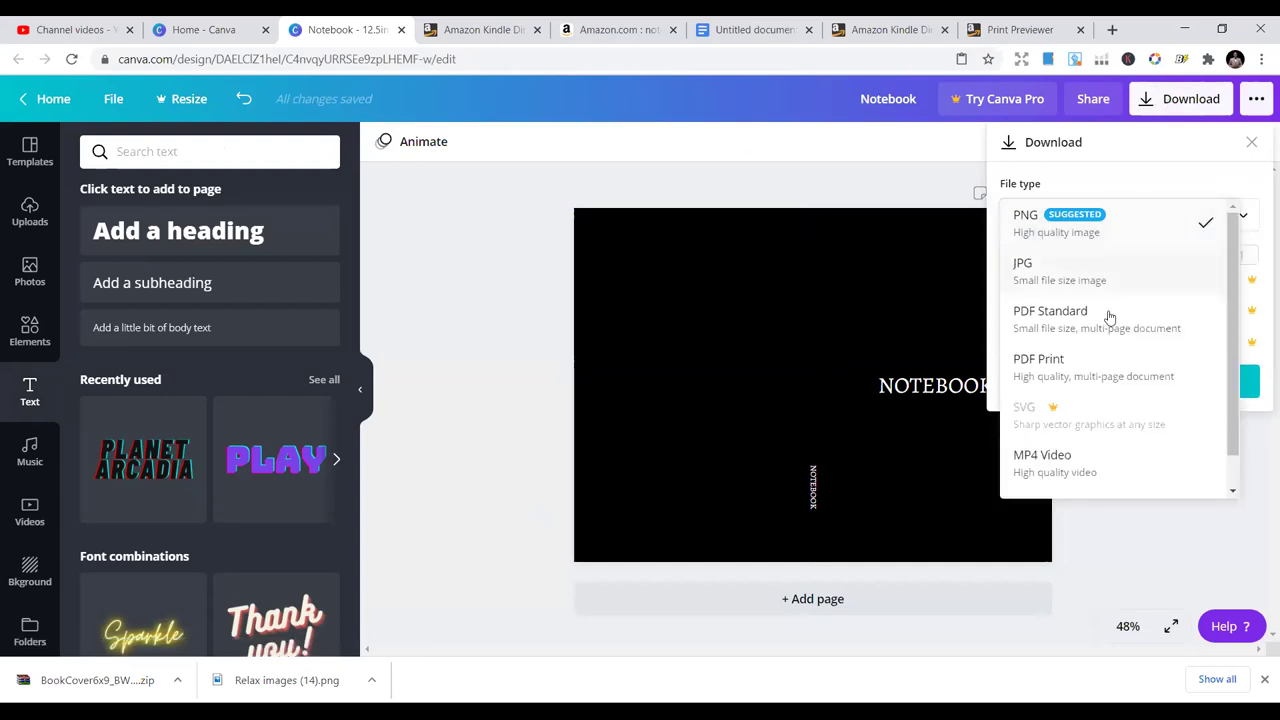
{"action": "left_click", "coordinate": [1080, 373]}
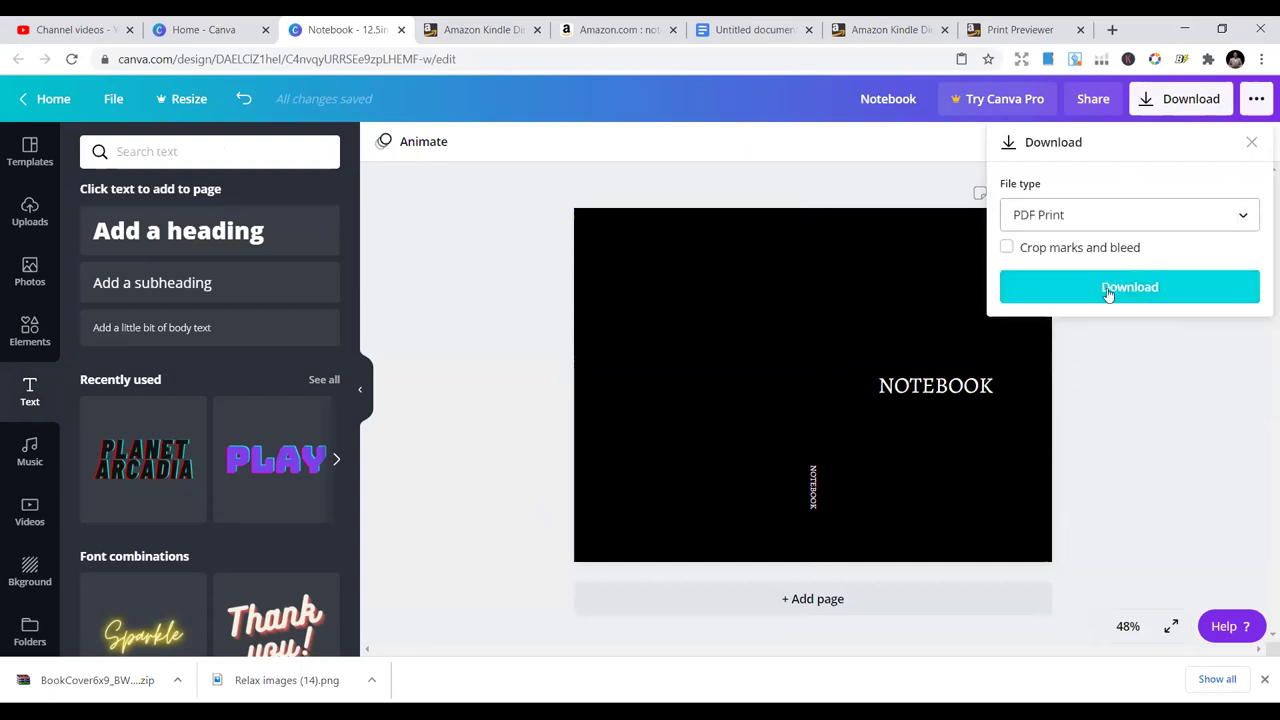
{"action": "left_click", "coordinate": [1108, 290]}
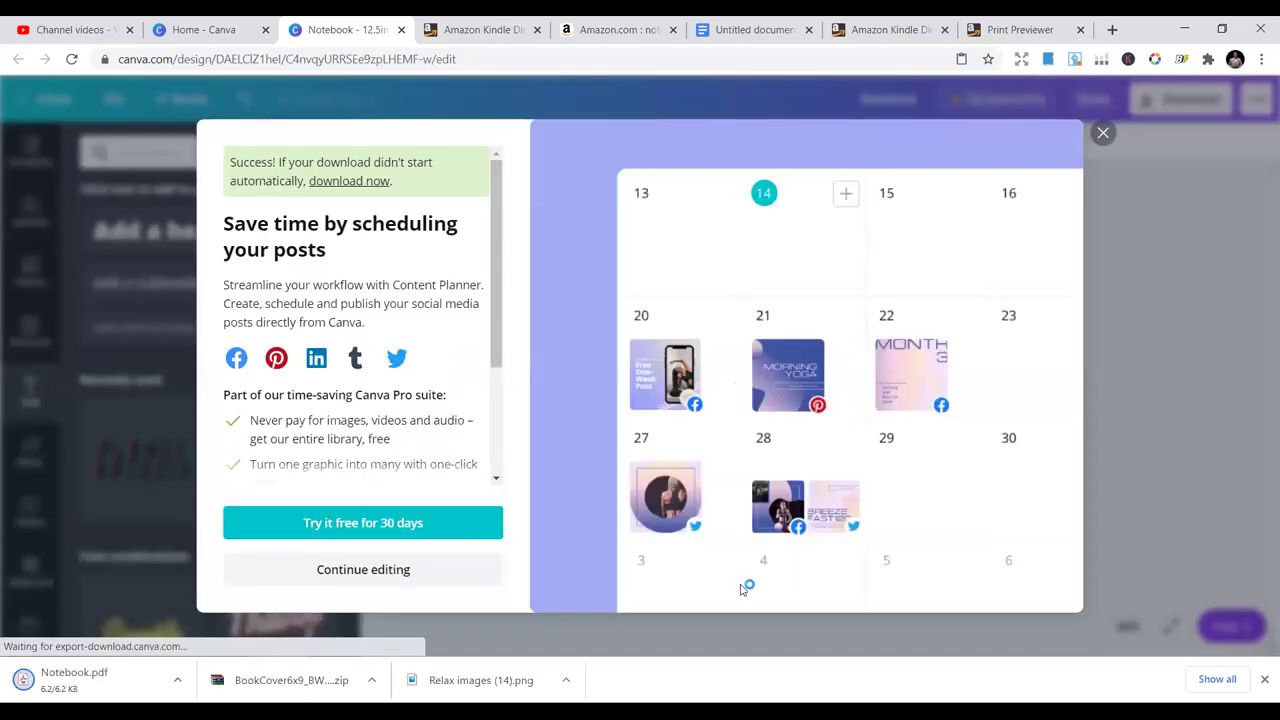
{"action": "left_click", "coordinate": [1103, 133]}
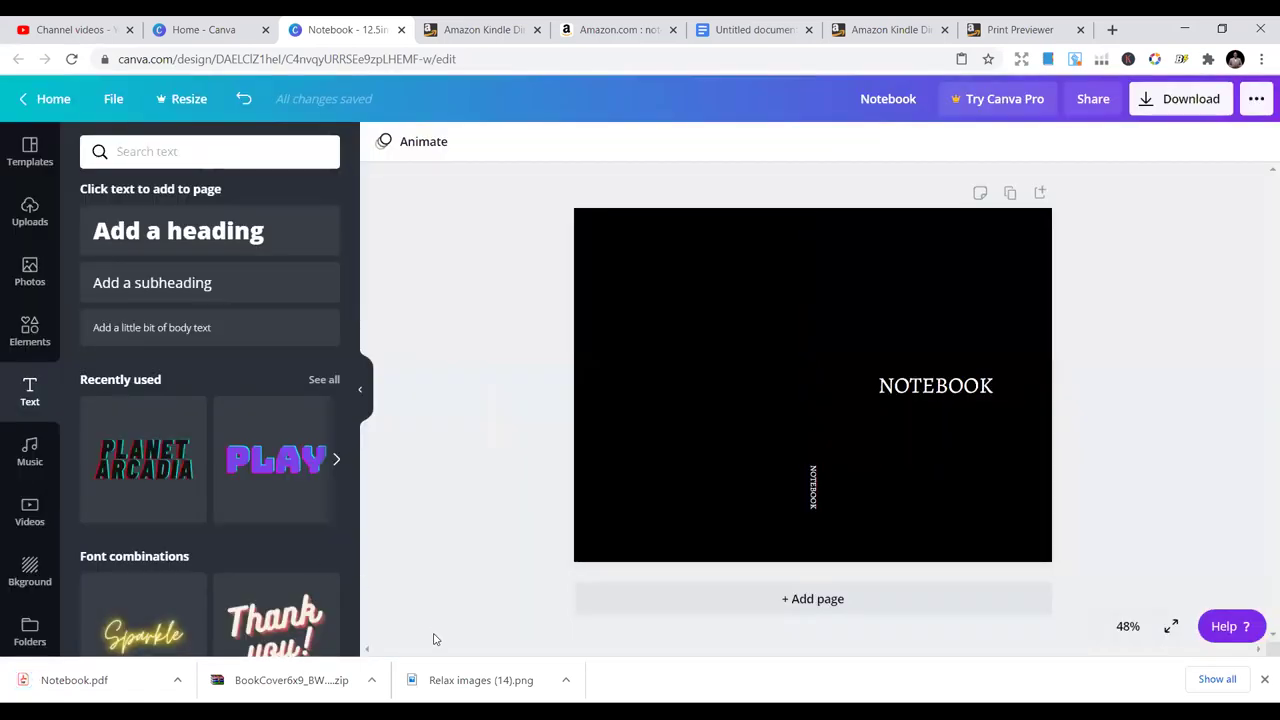
Open the downloaded Notebook.pdf, examine the full cover including title and spine text, and close the file.
{"action": "left_click", "coordinate": [74, 680]}
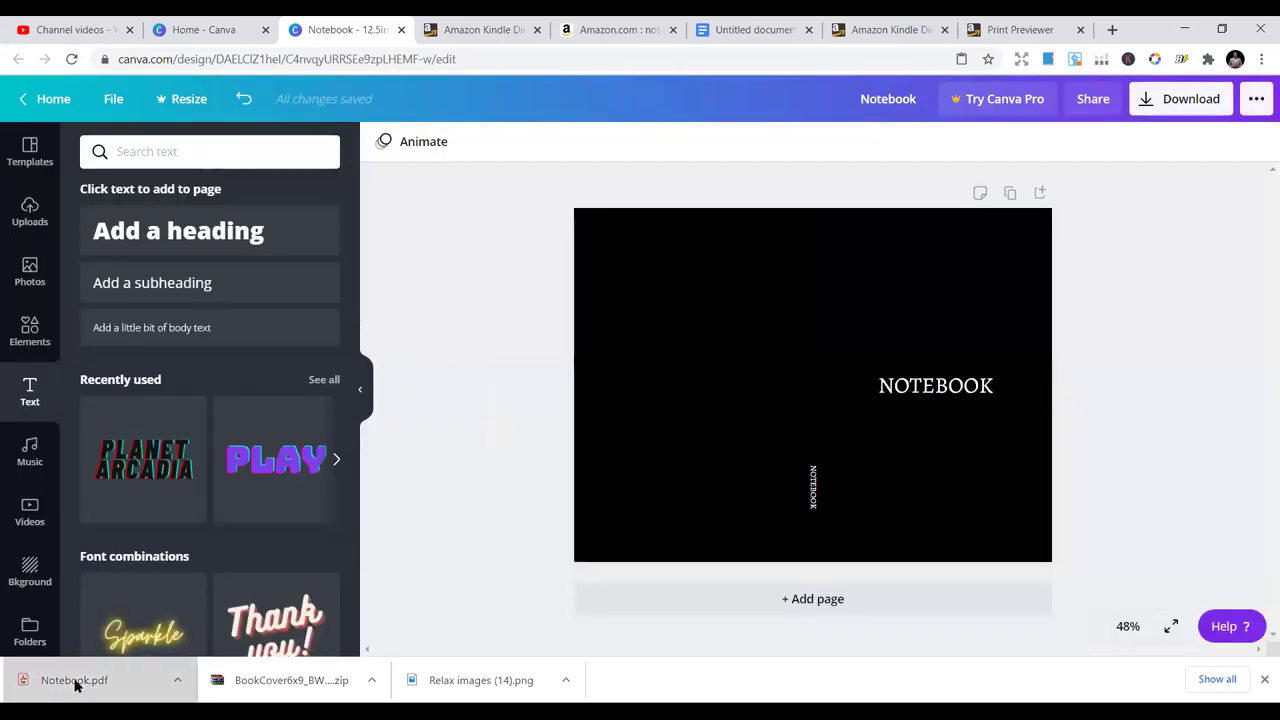
{"action": "scroll", "coordinate": [884, 503], "scroll_direction": "down", "scroll_amount": 2}
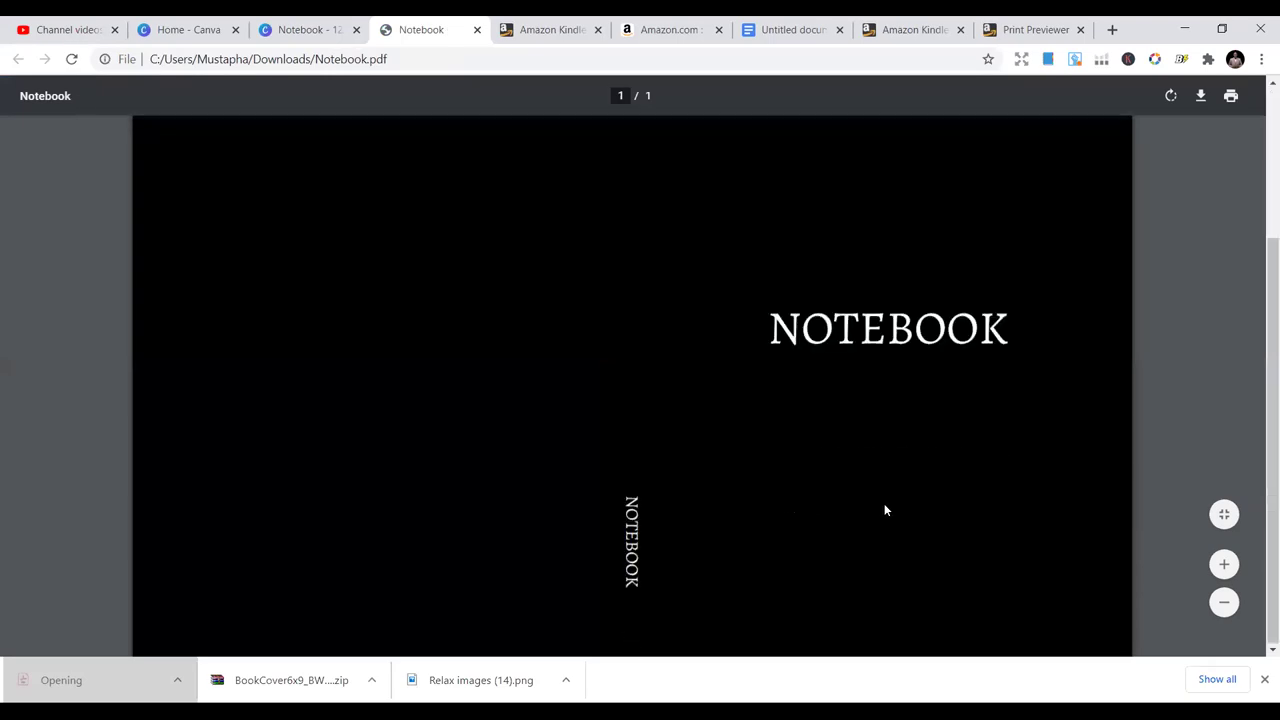
{"action": "scroll", "coordinate": [883, 505], "scroll_direction": "up", "scroll_amount": 2}
{"action": "scroll", "coordinate": [890, 508], "scroll_direction": "down", "scroll_amount": 2}
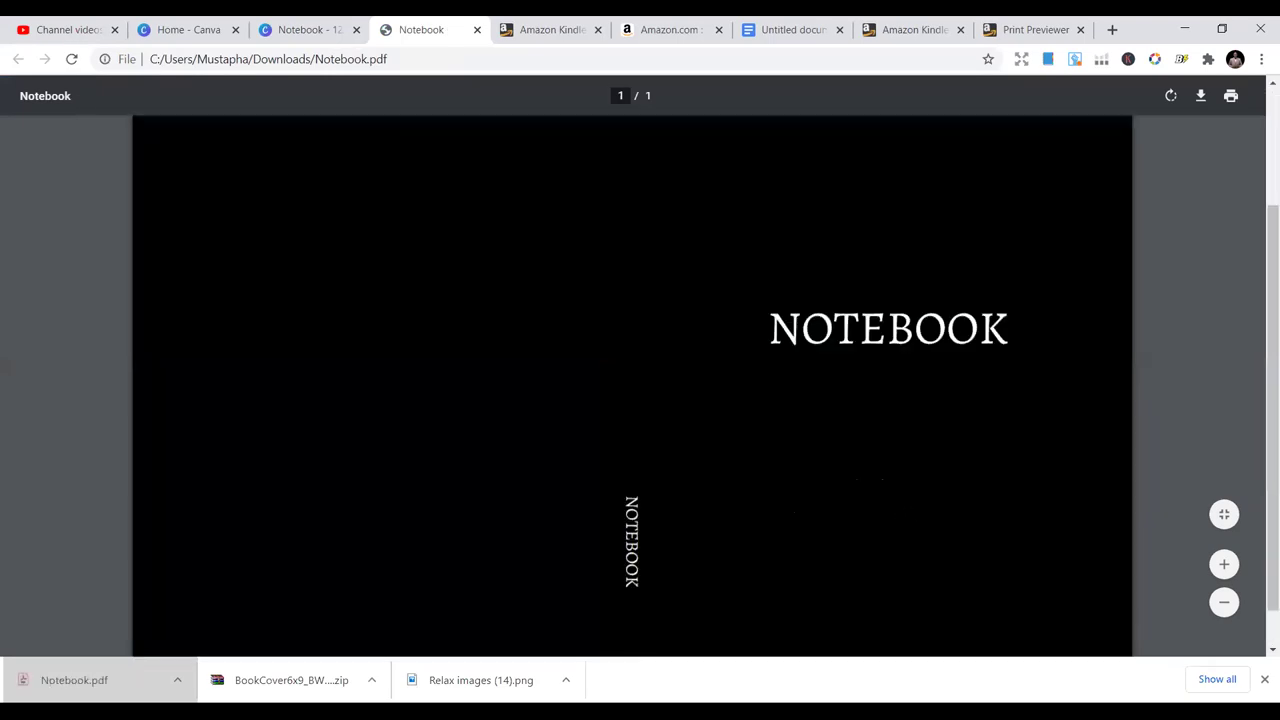
{"action": "scroll", "coordinate": [900, 510], "scroll_direction": "up", "scroll_amount": 2}
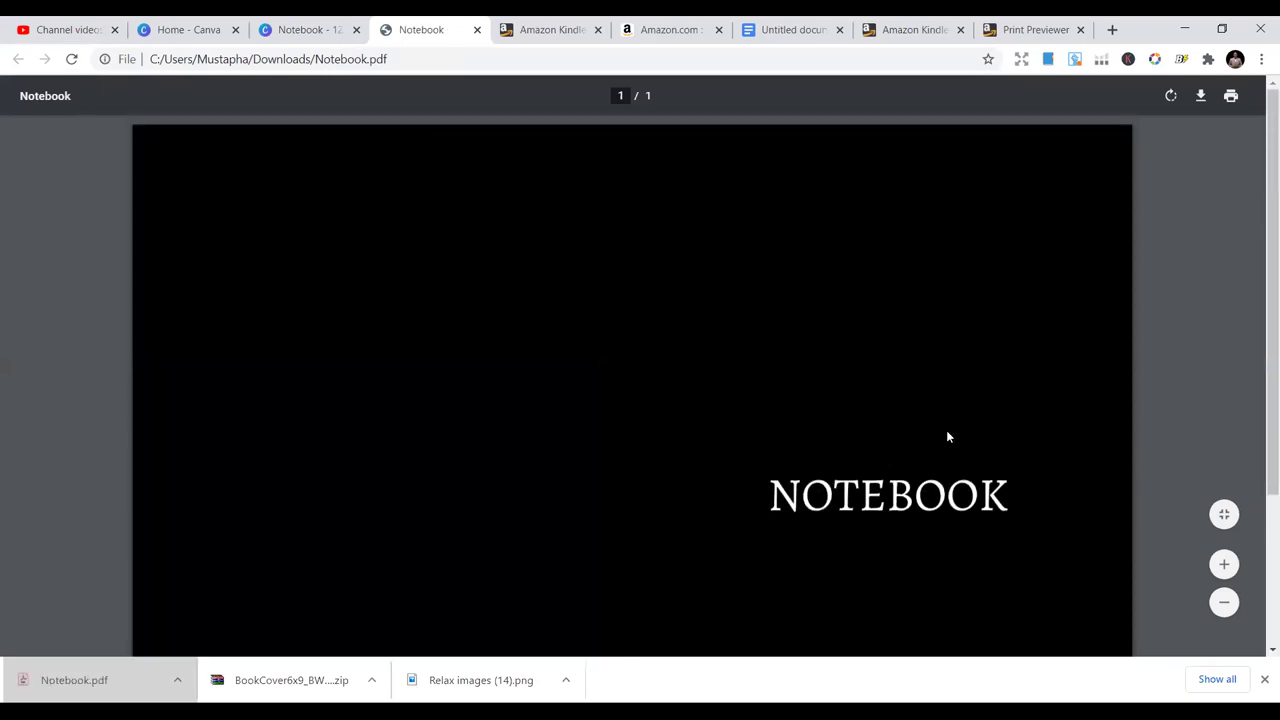
{"action": "scroll", "coordinate": [946, 436], "scroll_direction": "down", "scroll_amount": 2}
{"action": "scroll", "coordinate": [942, 460], "scroll_direction": "down", "scroll_amount": 1}
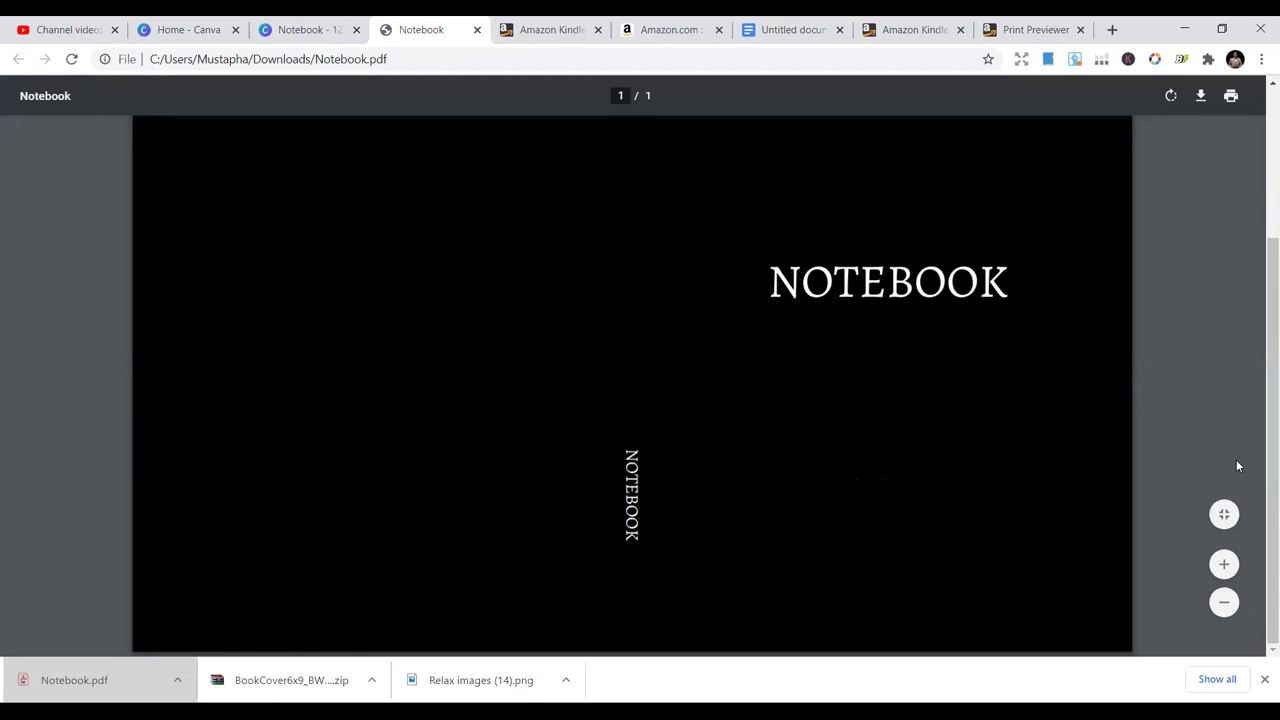
{"action": "left_click", "coordinate": [478, 34]}
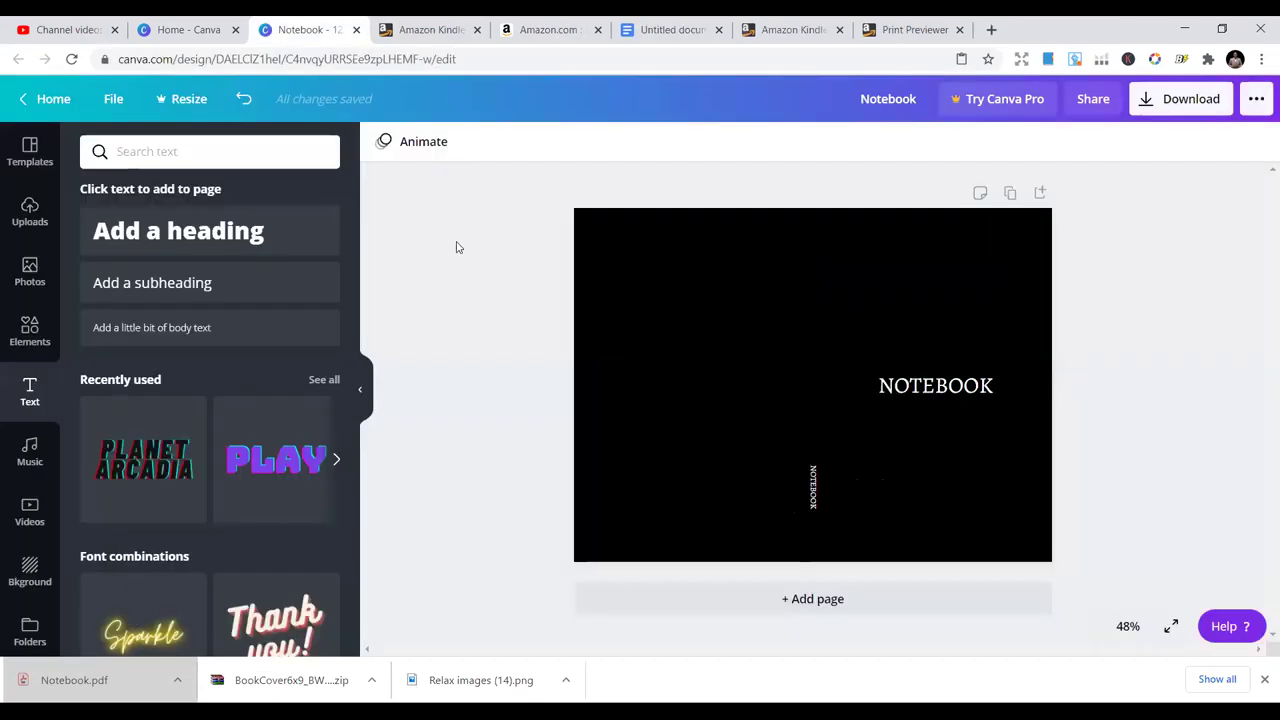
Change the cover's page background color from the photo colors to yellow.
{"action": "left_click", "coordinate": [938, 394]}
{"action": "left_click", "coordinate": [935, 299]}
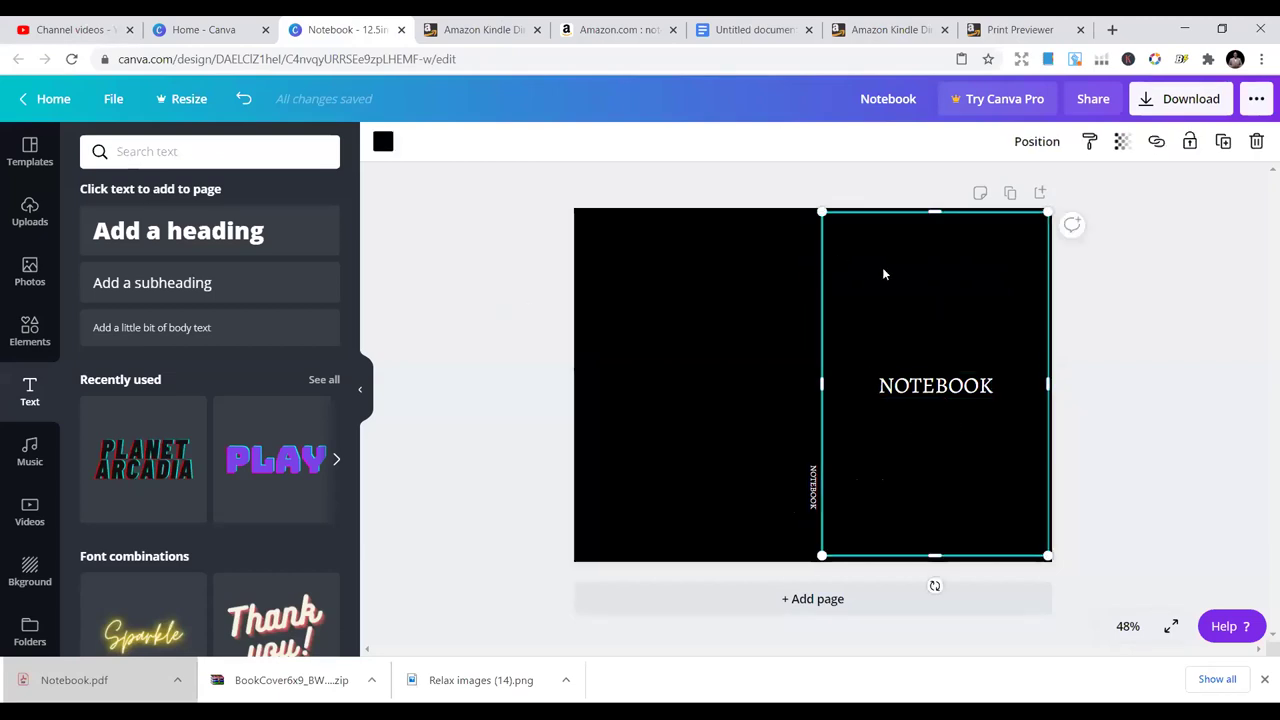
{"action": "left_click", "coordinate": [475, 314]}
{"action": "left_click", "coordinate": [856, 322]}
{"action": "left_click", "coordinate": [716, 231]}
{"action": "left_click_drag", "start_coordinate": [694, 212], "coordinate": [697, 218]}
{"action": "left_click", "coordinate": [697, 218]}
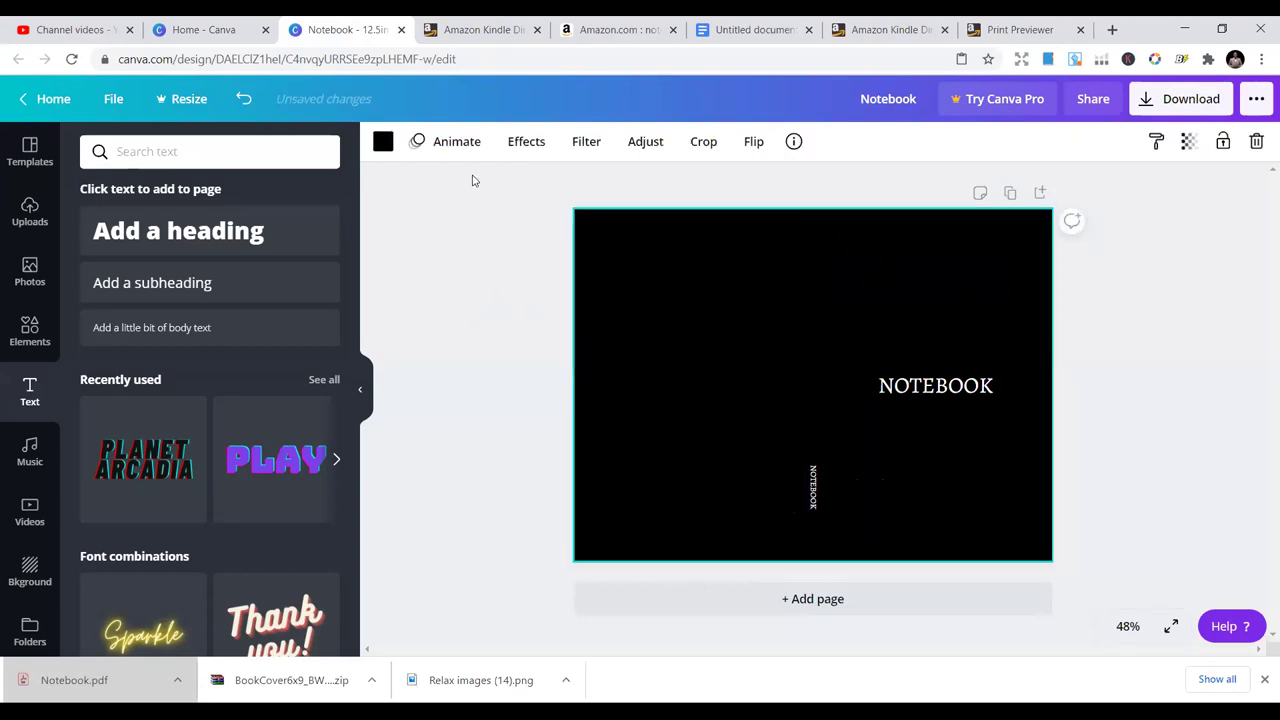
{"action": "left_click", "coordinate": [383, 141]}
{"action": "left_click", "coordinate": [275, 386]}
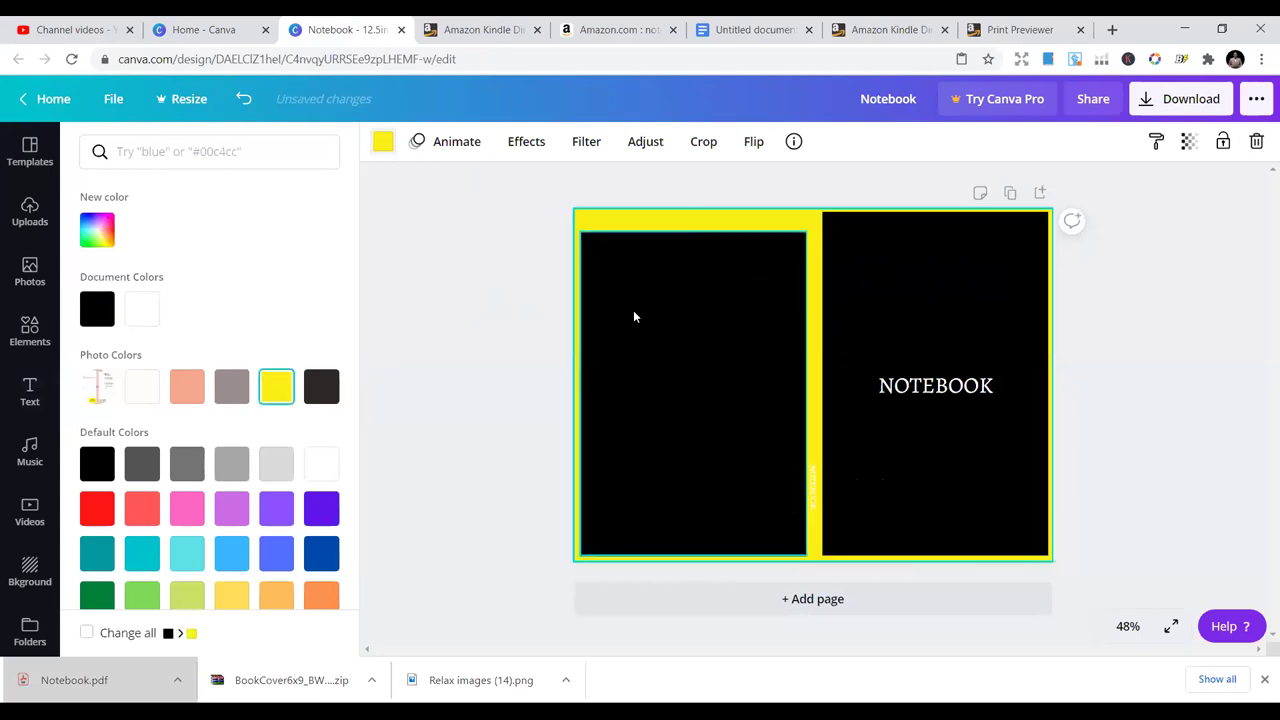
Stretch the back cover's black panel upward until its top edge aligns with the front panel, and deselect it.
{"action": "left_click", "coordinate": [685, 247]}
{"action": "left_click_drag", "start_coordinate": [692, 229], "coordinate": [693, 213]}
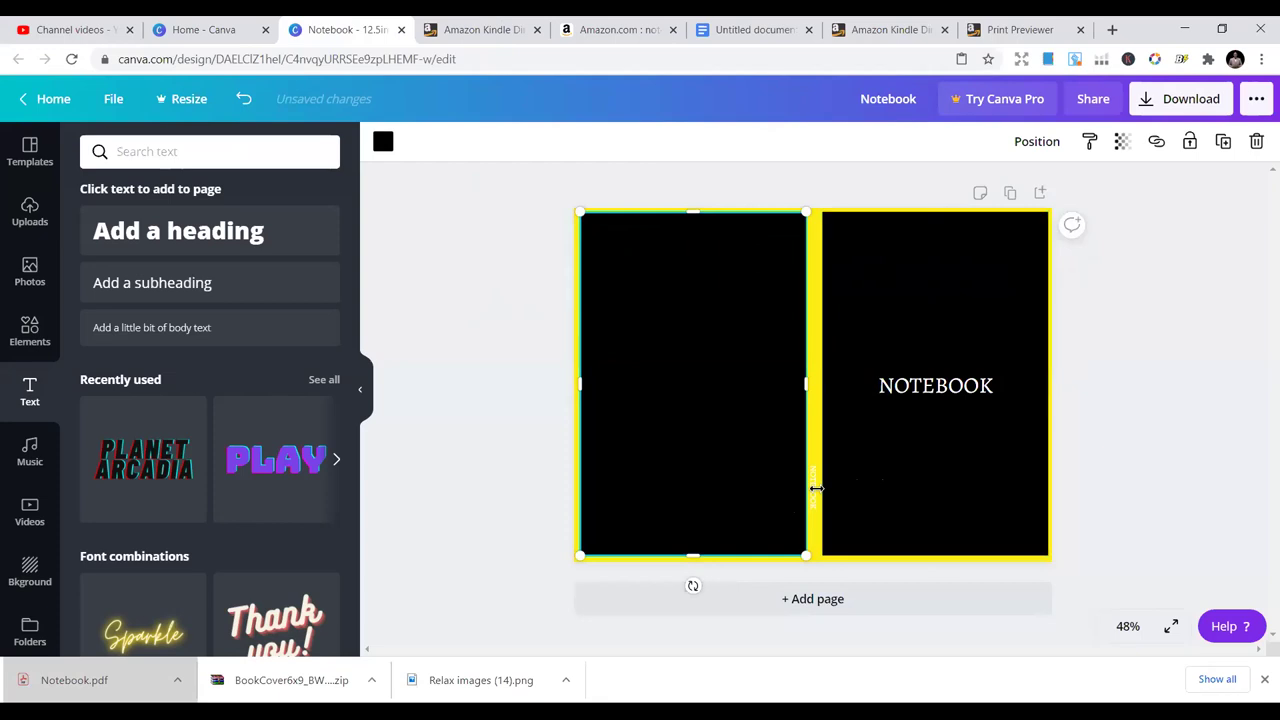
{"action": "left_click", "coordinate": [454, 360]}
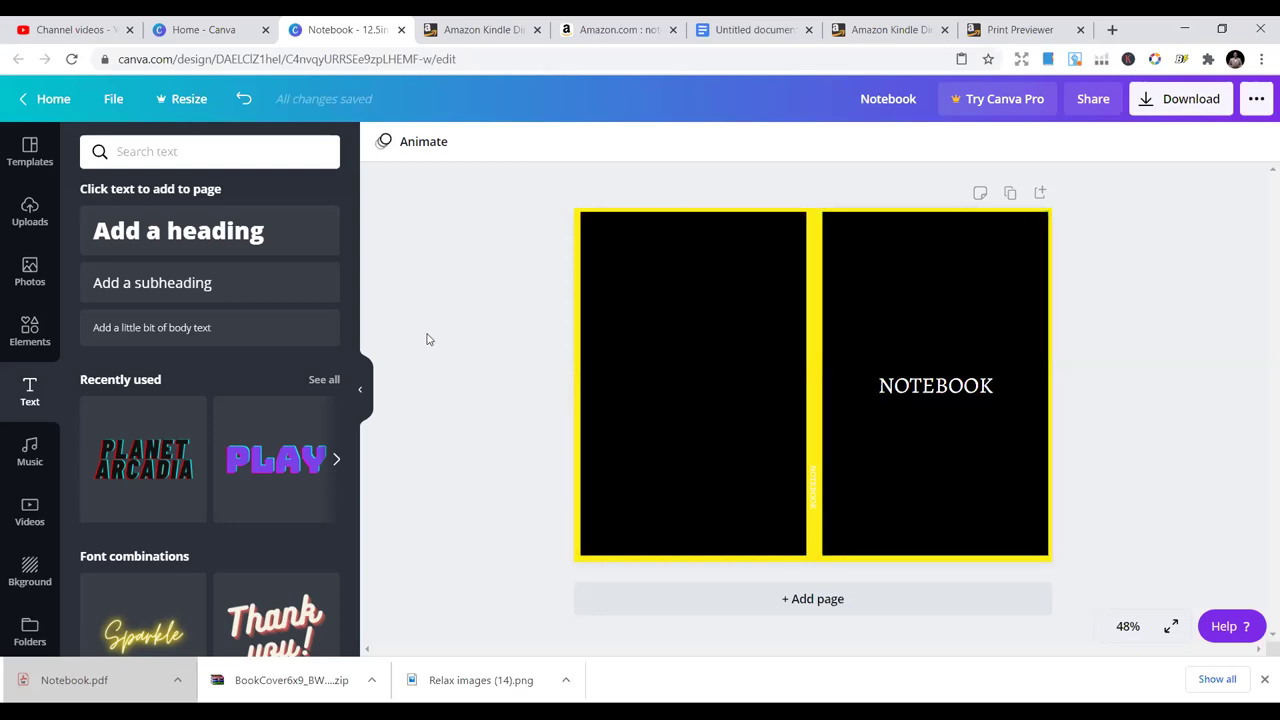
Add the pink and purple lotus image from the uploads, shrink it, and place it above the front cover's NOTEBOOK title.
{"action": "left_click", "coordinate": [30, 210]}
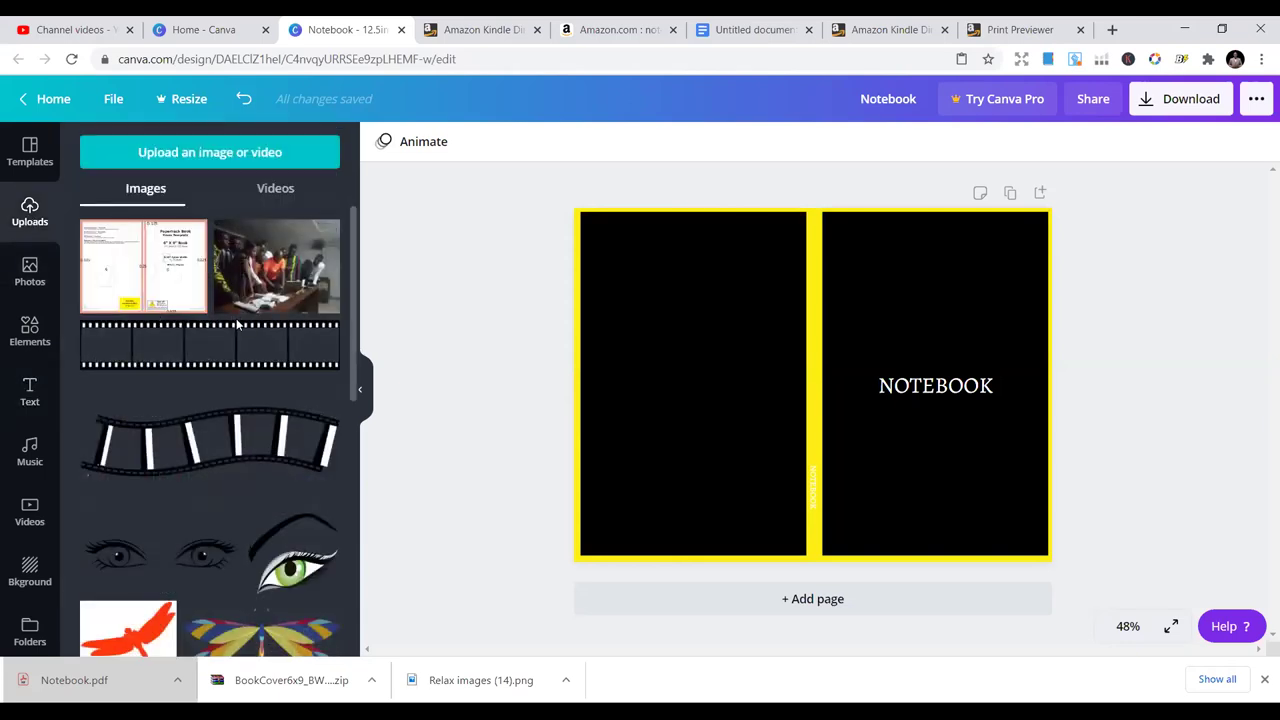
{"action": "scroll", "coordinate": [235, 330], "scroll_direction": "down", "scroll_amount": 3}
{"action": "scroll", "coordinate": [238, 347], "scroll_direction": "down", "scroll_amount": 5}
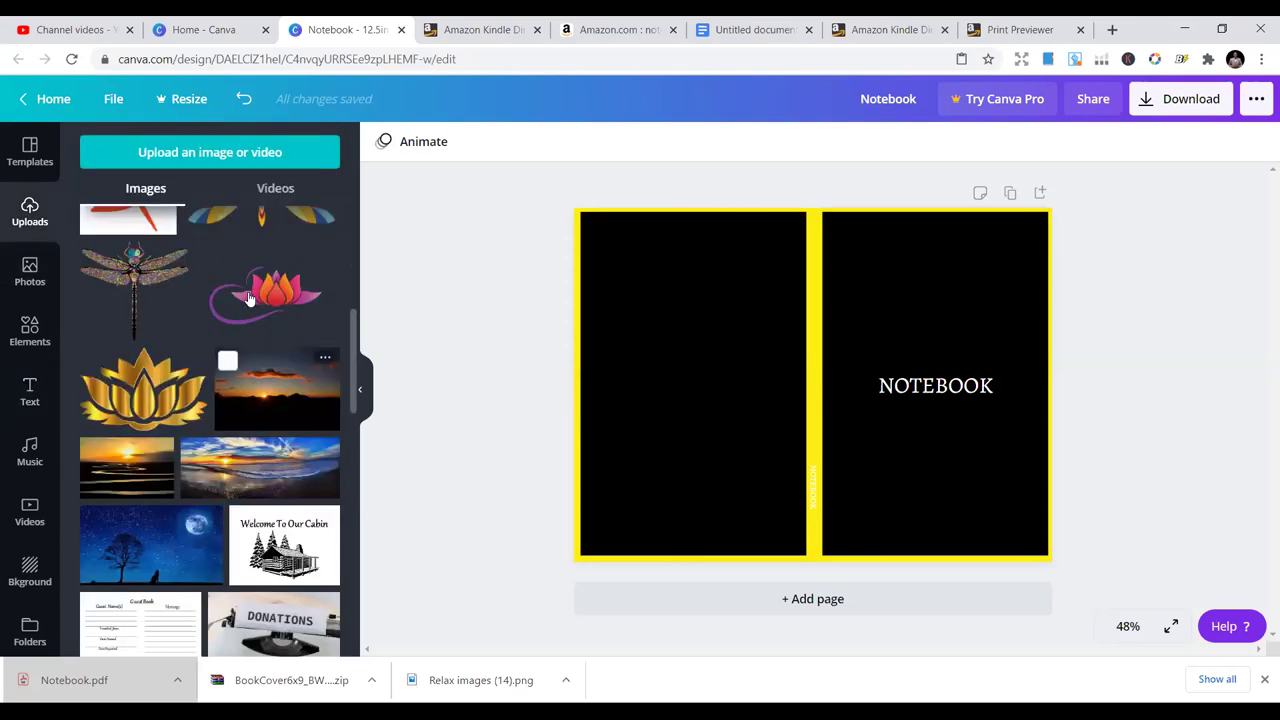
{"action": "left_click", "coordinate": [314, 328]}
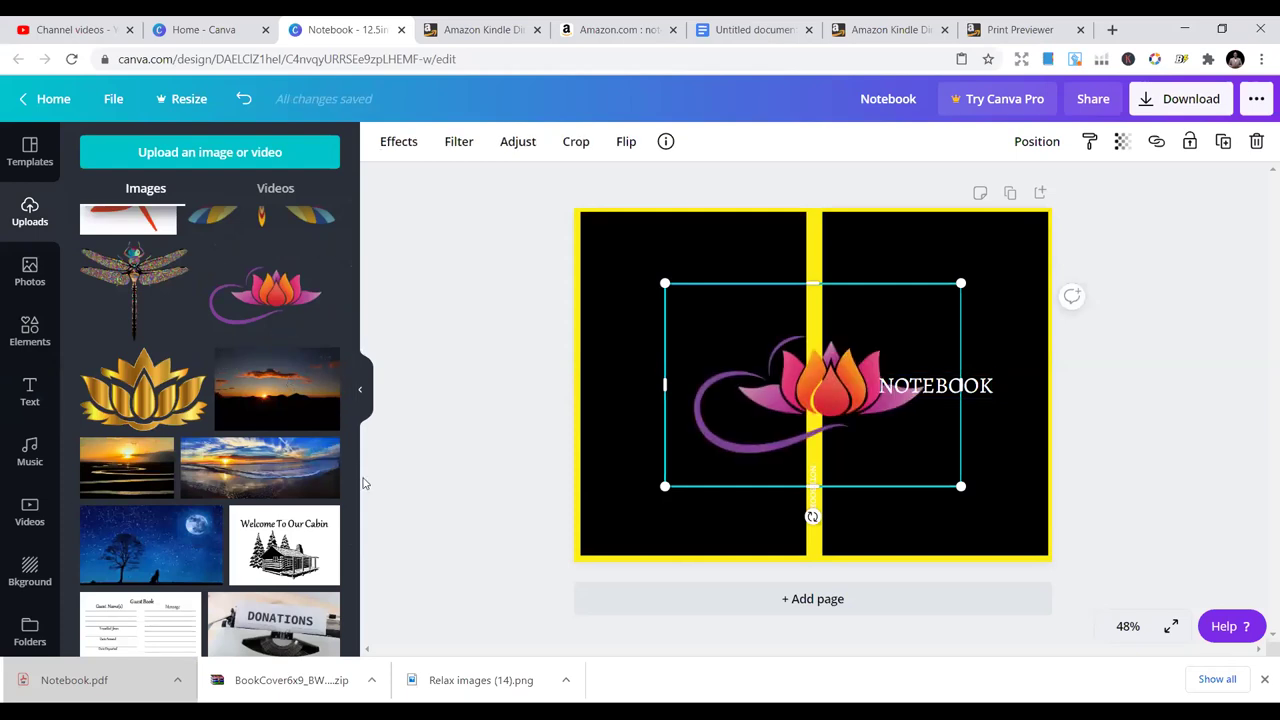
{"action": "mouse_move", "coordinate": [279, 312]}
{"action": "left_click_drag", "start_coordinate": [665, 283], "coordinate": [823, 385]}
{"action": "left_click_drag", "start_coordinate": [876, 430], "coordinate": [925, 329]}
{"action": "left_click", "coordinate": [894, 337]}
{"action": "left_click", "coordinate": [896, 330]}
{"action": "left_click", "coordinate": [659, 394]}
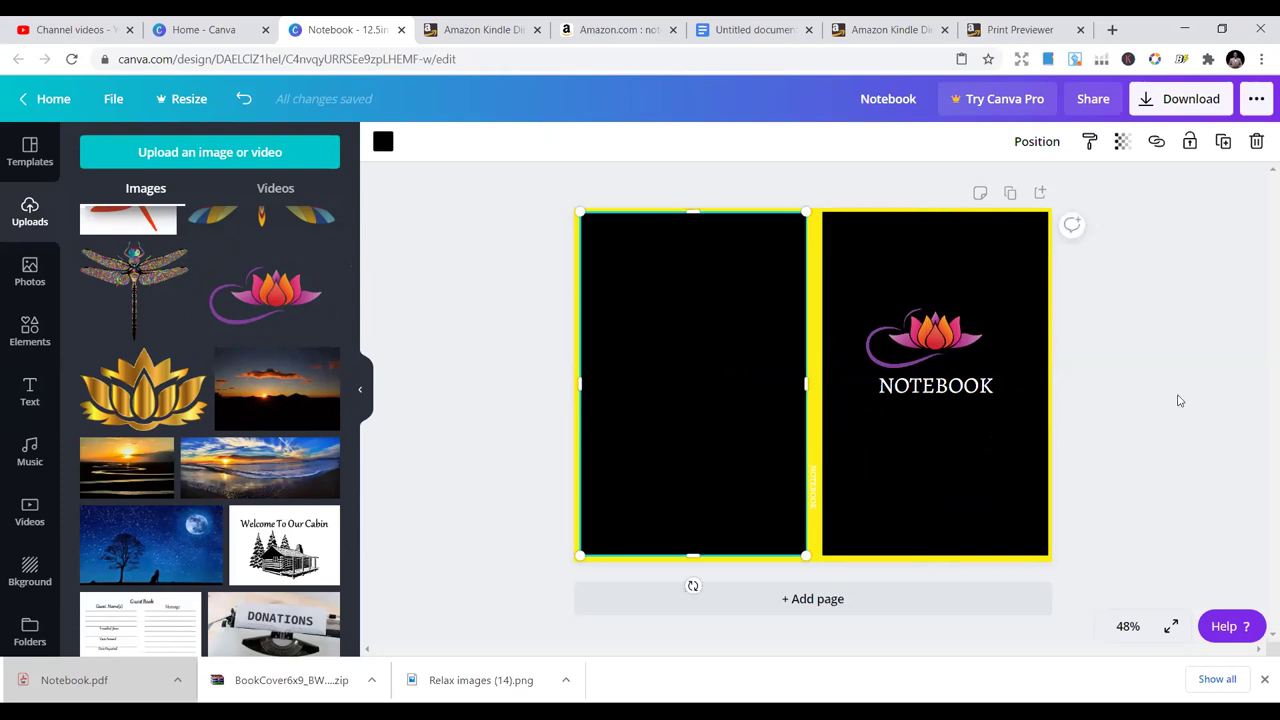
Shrink the lotus image a little more and move it higher, leaving a gap above the NOTEBOOK title.
{"action": "left_click", "coordinate": [943, 356]}
{"action": "left_click_drag", "start_coordinate": [935, 343], "coordinate": [921, 322]}
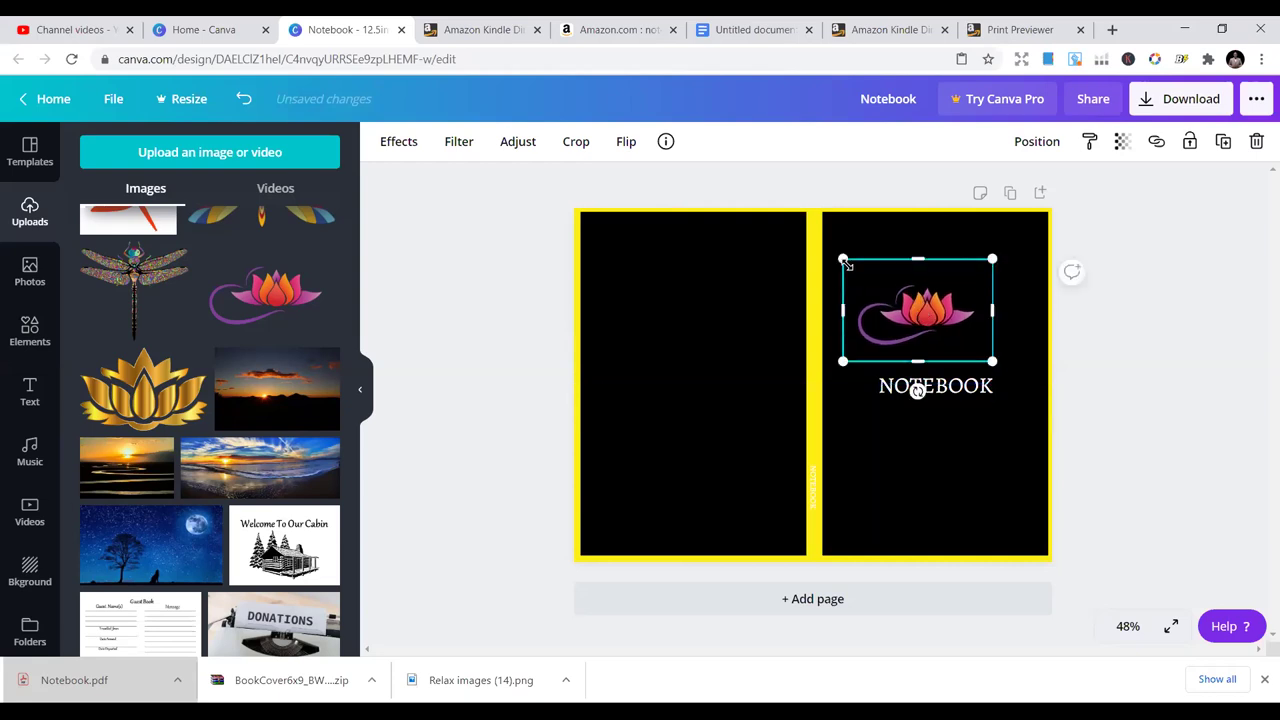
{"action": "left_click_drag", "start_coordinate": [843, 258], "coordinate": [866, 273]}
{"action": "left_click_drag", "start_coordinate": [920, 318], "coordinate": [915, 287]}
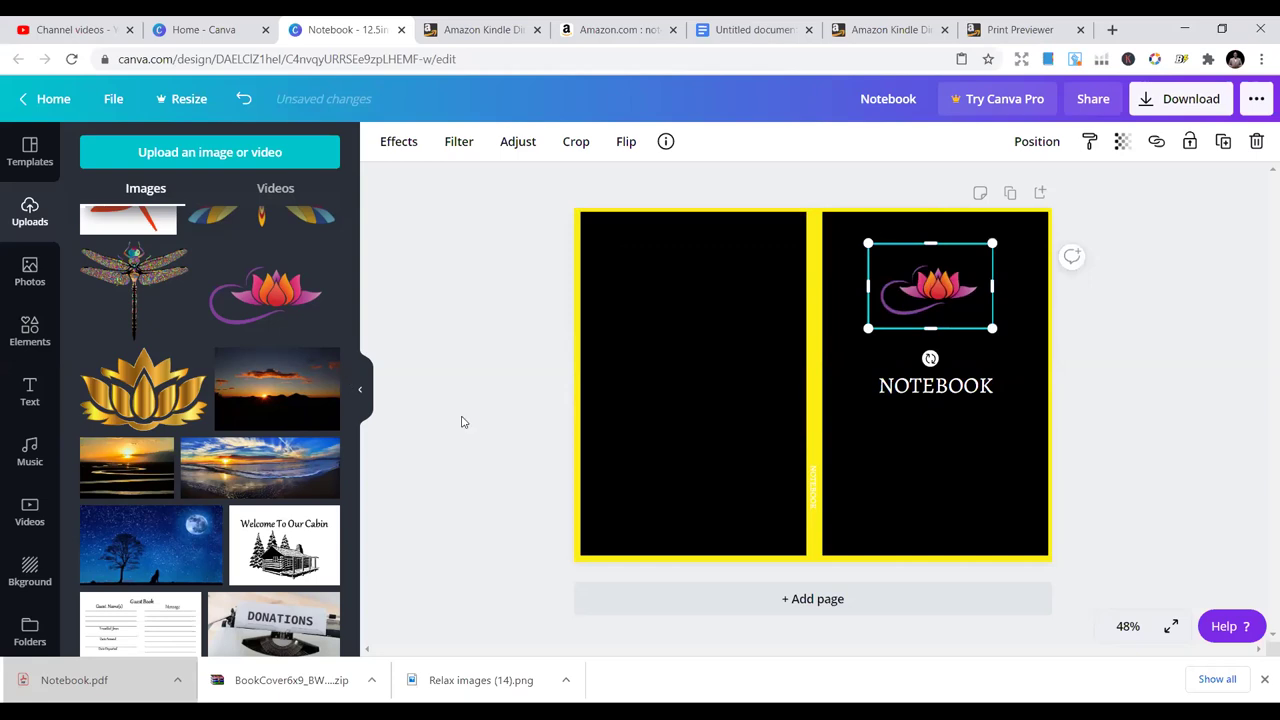
Browse the uploaded images for other pictures and patterns suitable for a cover.
{"action": "scroll", "coordinate": [140, 497], "scroll_direction": "down", "scroll_amount": 3}
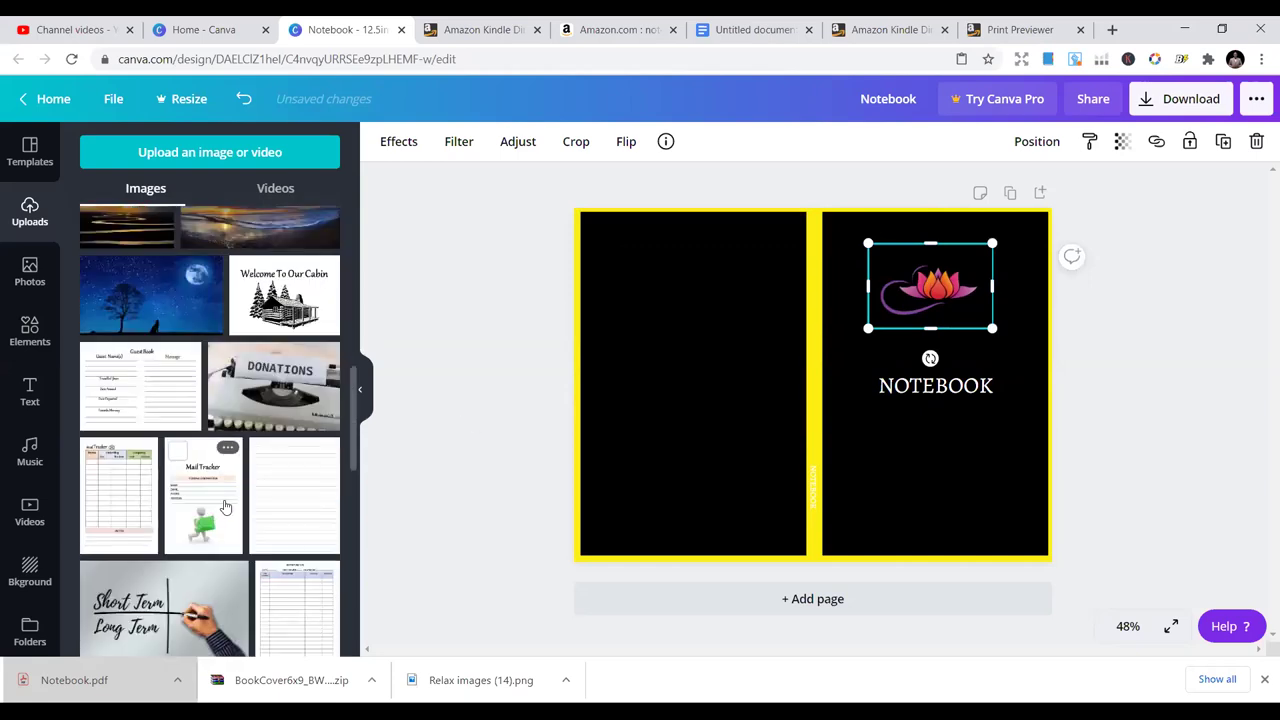
{"action": "scroll", "coordinate": [226, 507], "scroll_direction": "down", "scroll_amount": 10}
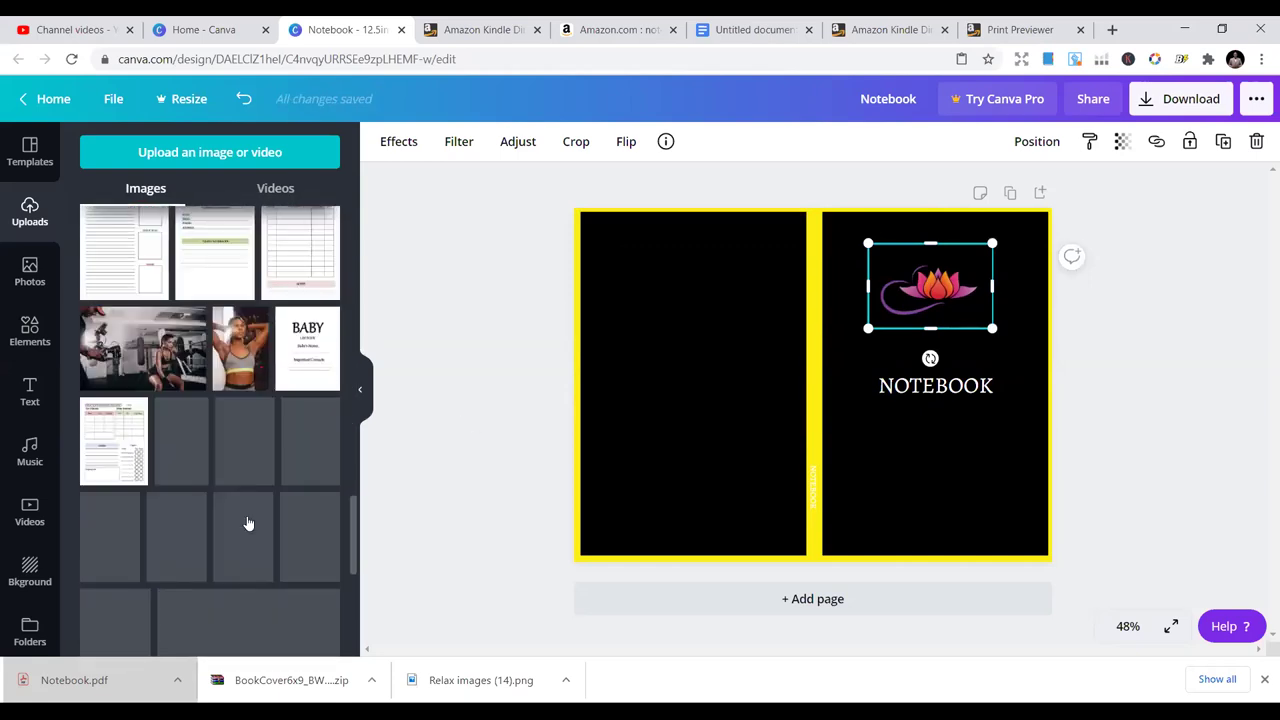
{"action": "scroll", "coordinate": [250, 520], "scroll_direction": "down", "scroll_amount": 5}
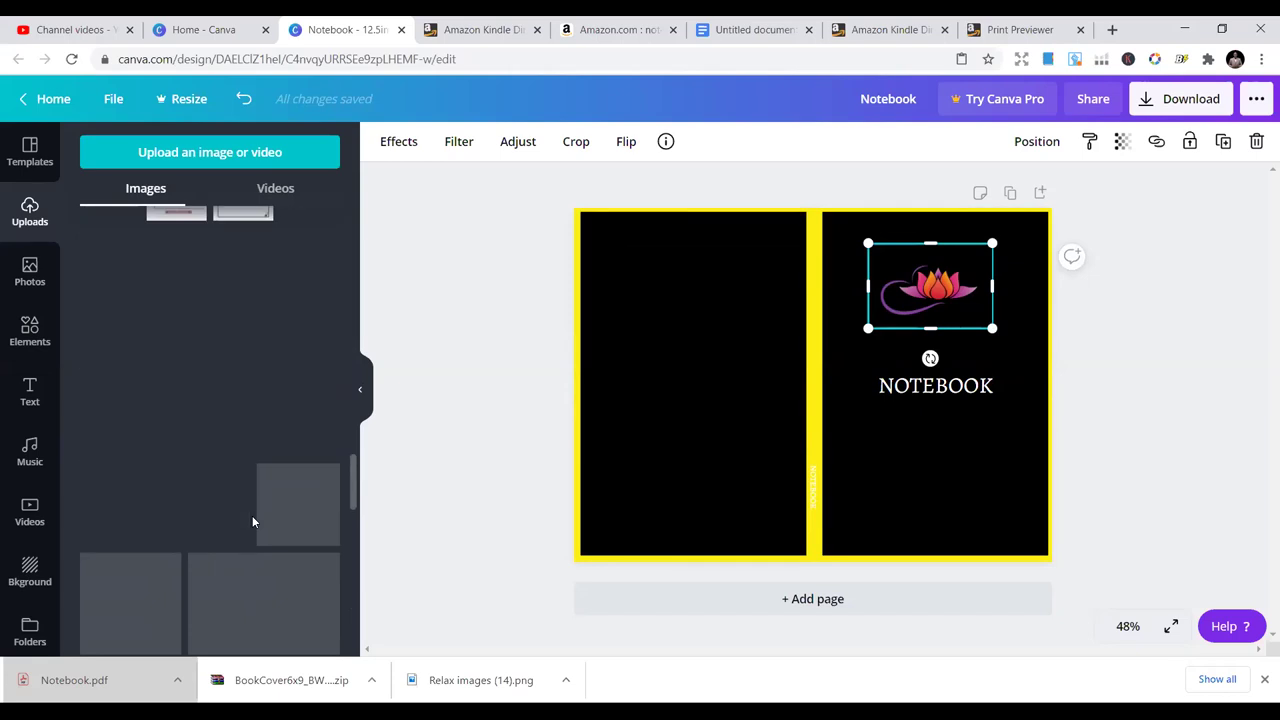
{"action": "scroll", "coordinate": [251, 518], "scroll_direction": "down", "scroll_amount": 3}
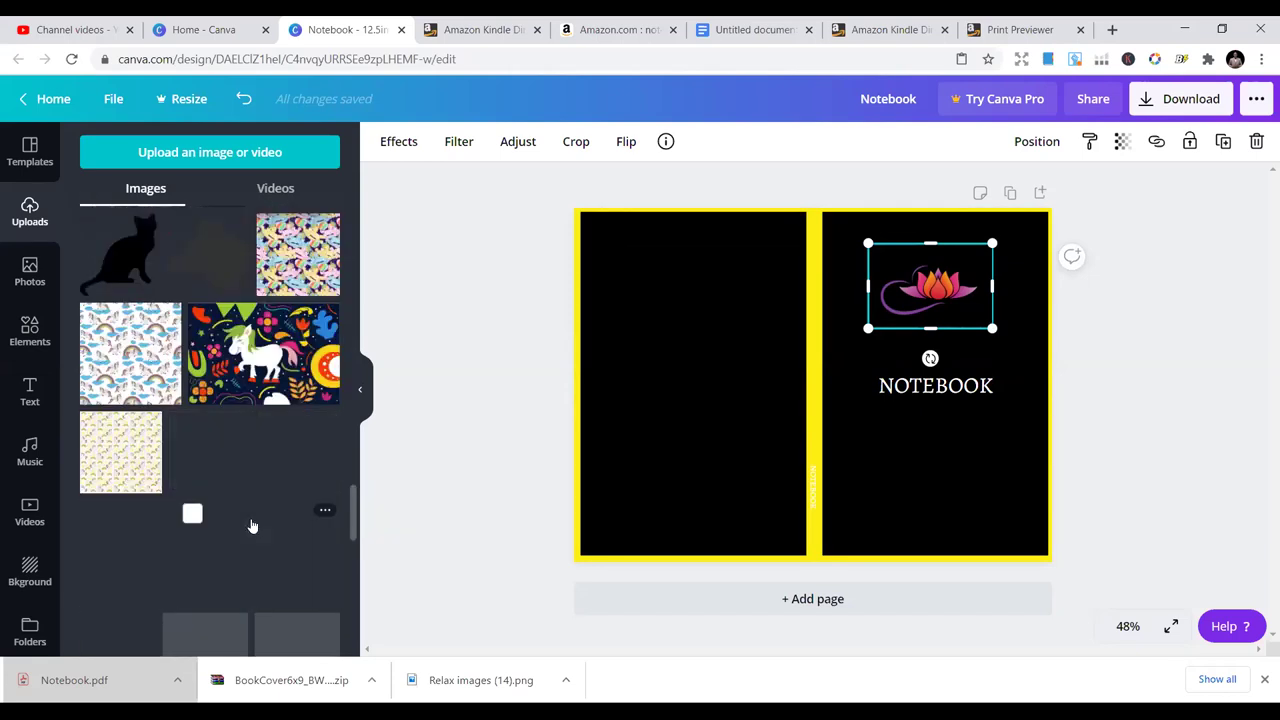
{"action": "scroll", "coordinate": [255, 524], "scroll_direction": "down", "scroll_amount": 1}
{"action": "scroll", "coordinate": [258, 522], "scroll_direction": "up", "scroll_amount": 3}
{"action": "scroll", "coordinate": [258, 522], "scroll_direction": "up", "scroll_amount": 1}
{"action": "scroll", "coordinate": [259, 518], "scroll_direction": "down", "scroll_amount": 3}
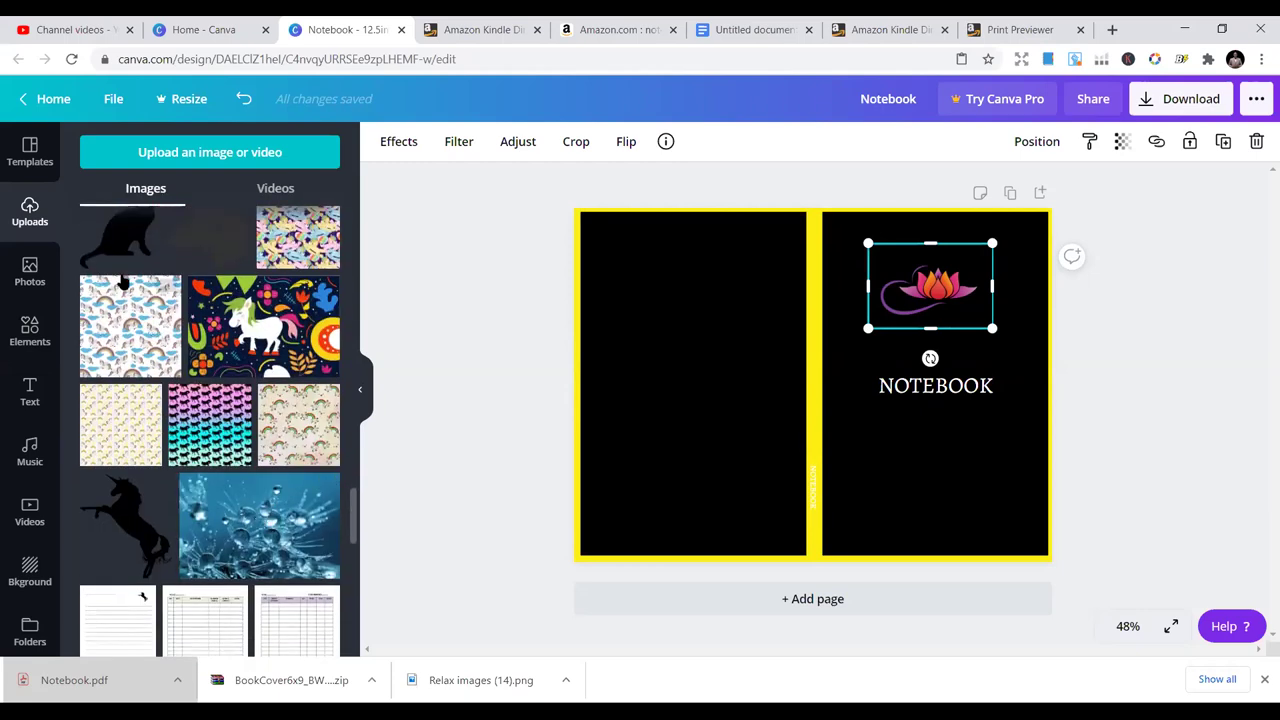
{"action": "scroll", "coordinate": [259, 517], "scroll_direction": "up", "scroll_amount": 2}
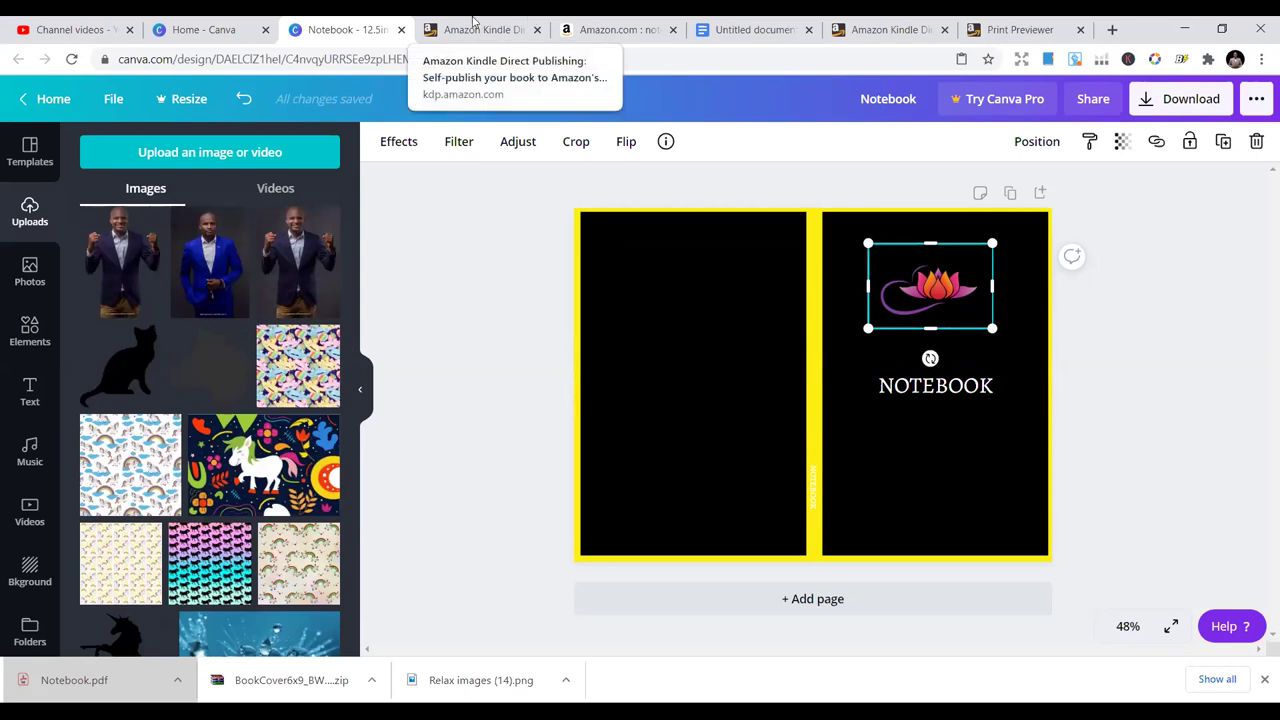
Open pixabay.com in the browser tab showing the KDP cover template page and search its images for unicorn.
{"action": "left_click", "coordinate": [474, 20]}
{"action": "left_click", "coordinate": [474, 64]}
{"action": "type", "text": "pix"}
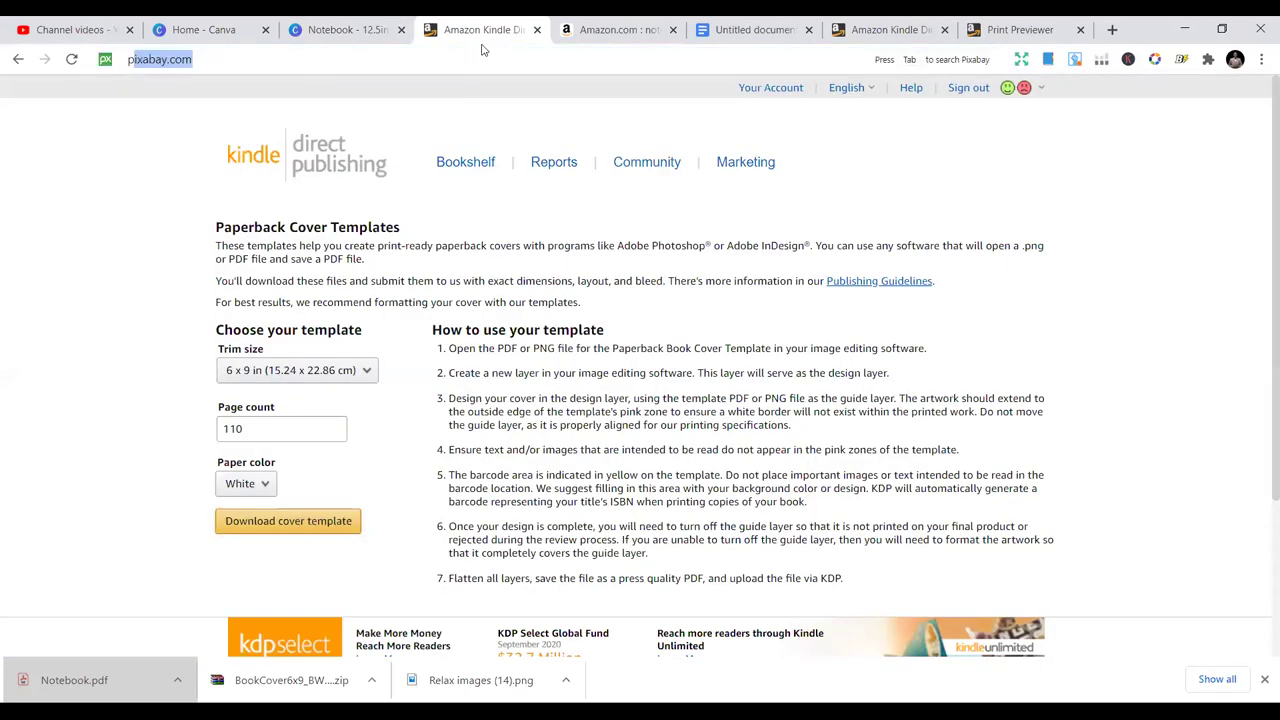
{"action": "key", "text": "Return"}
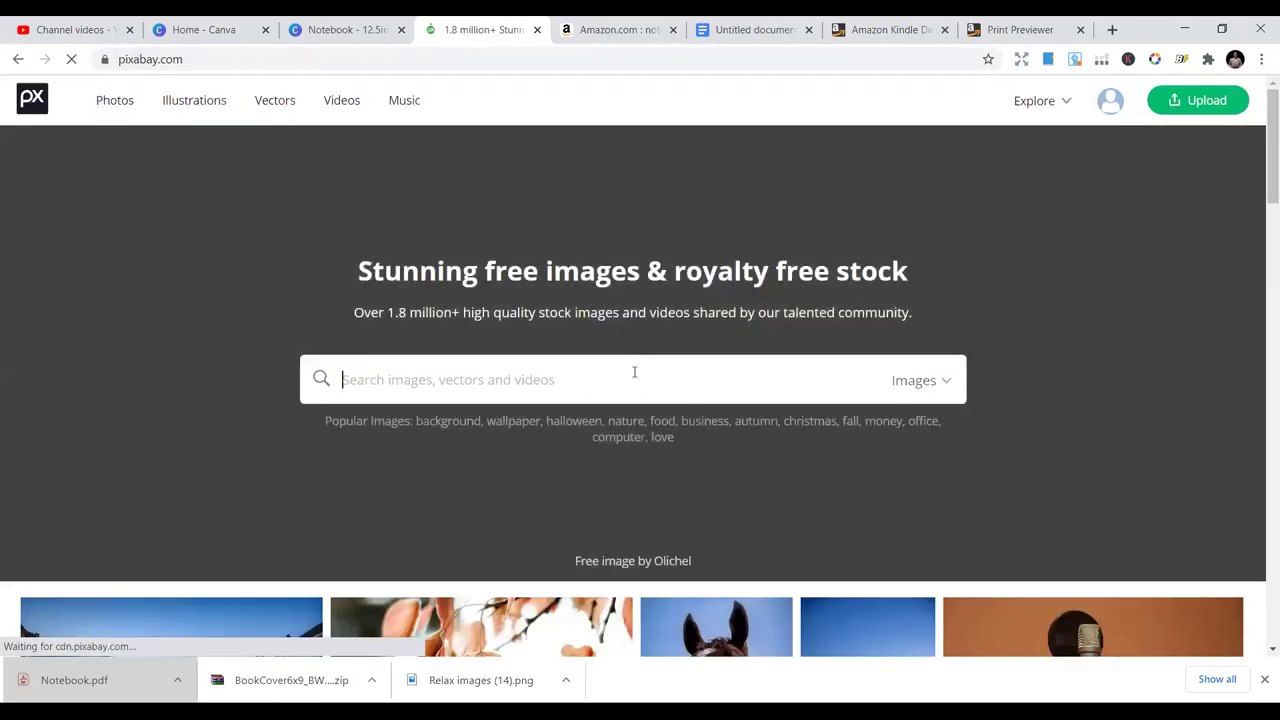
{"action": "type", "text": "unicorn"}
{"action": "key", "text": "Return"}
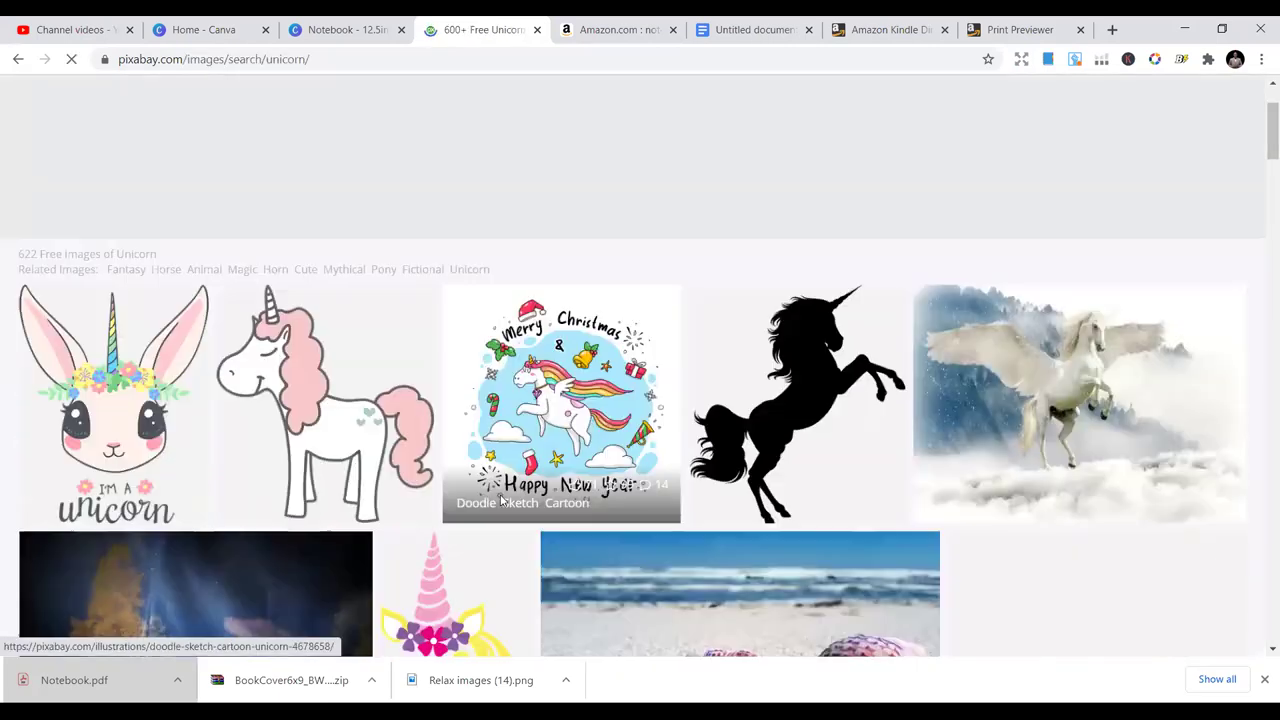
{"action": "scroll", "coordinate": [375, 335], "scroll_direction": "down", "scroll_amount": 2}
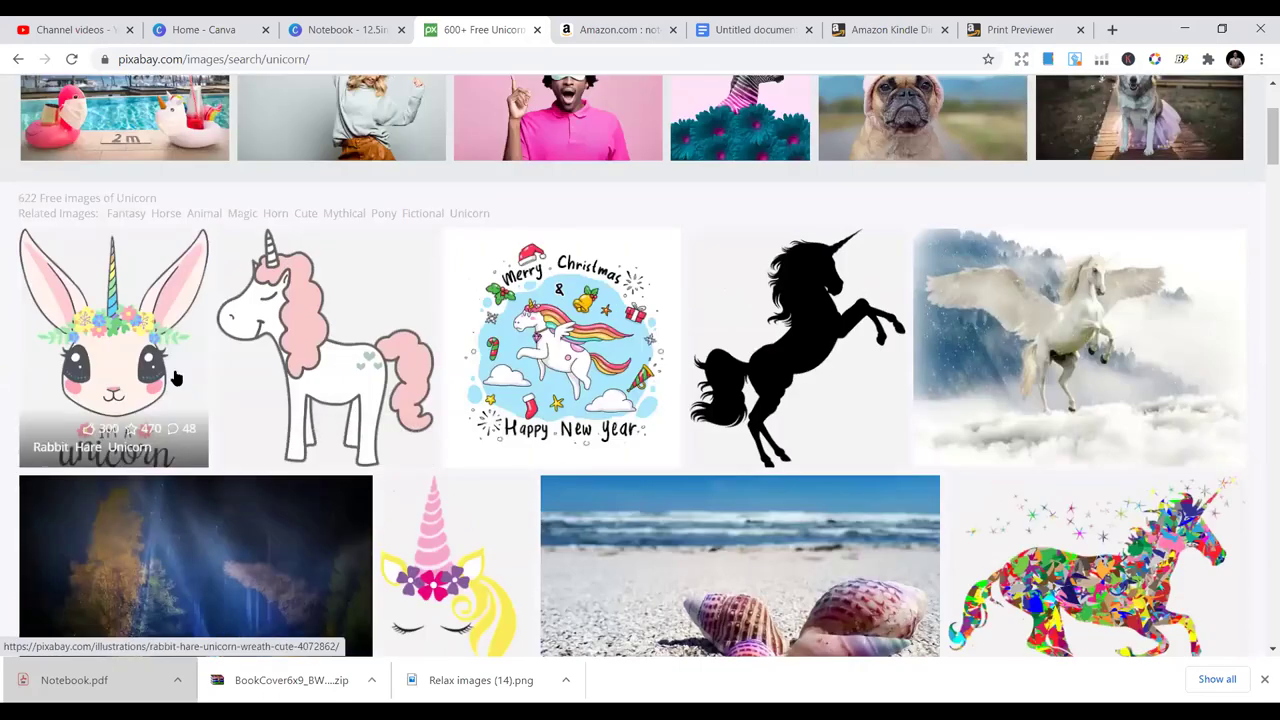
Download the flower-crowned rabbit unicorn illustration from Pixabay as the 1018×1280 PNG.
{"action": "left_click", "coordinate": [190, 372]}
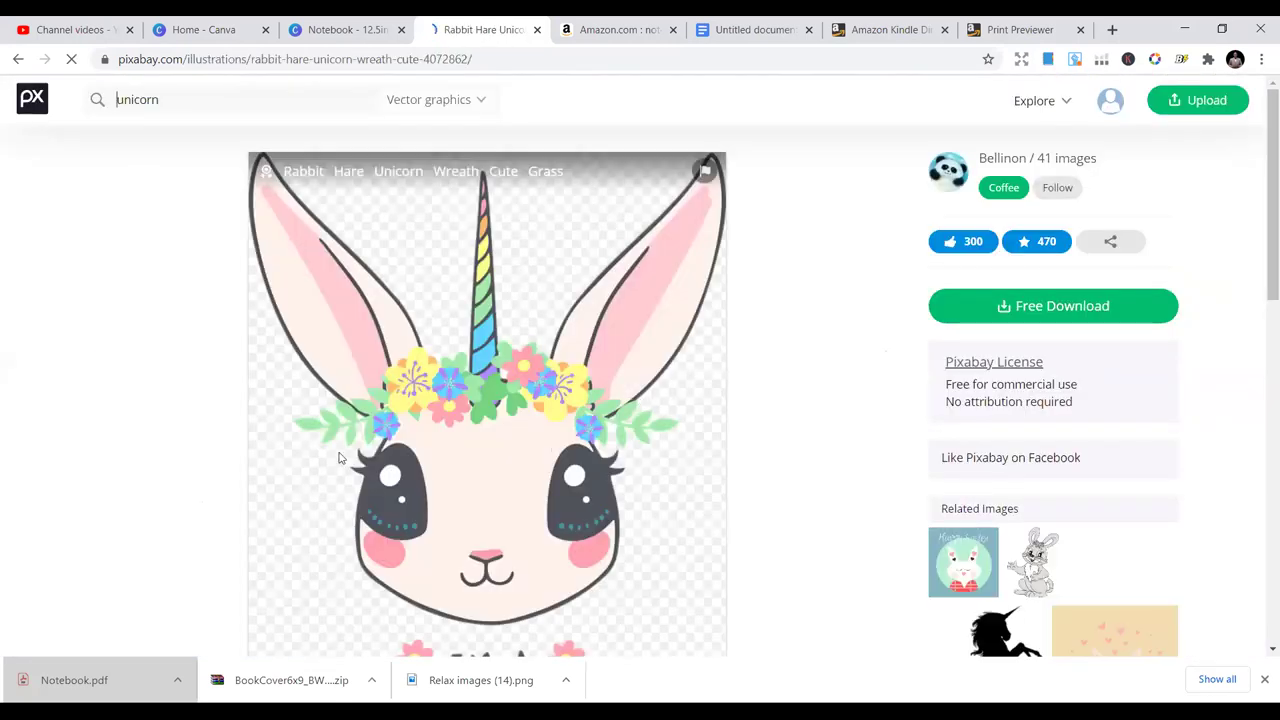
{"action": "left_click", "coordinate": [1066, 306]}
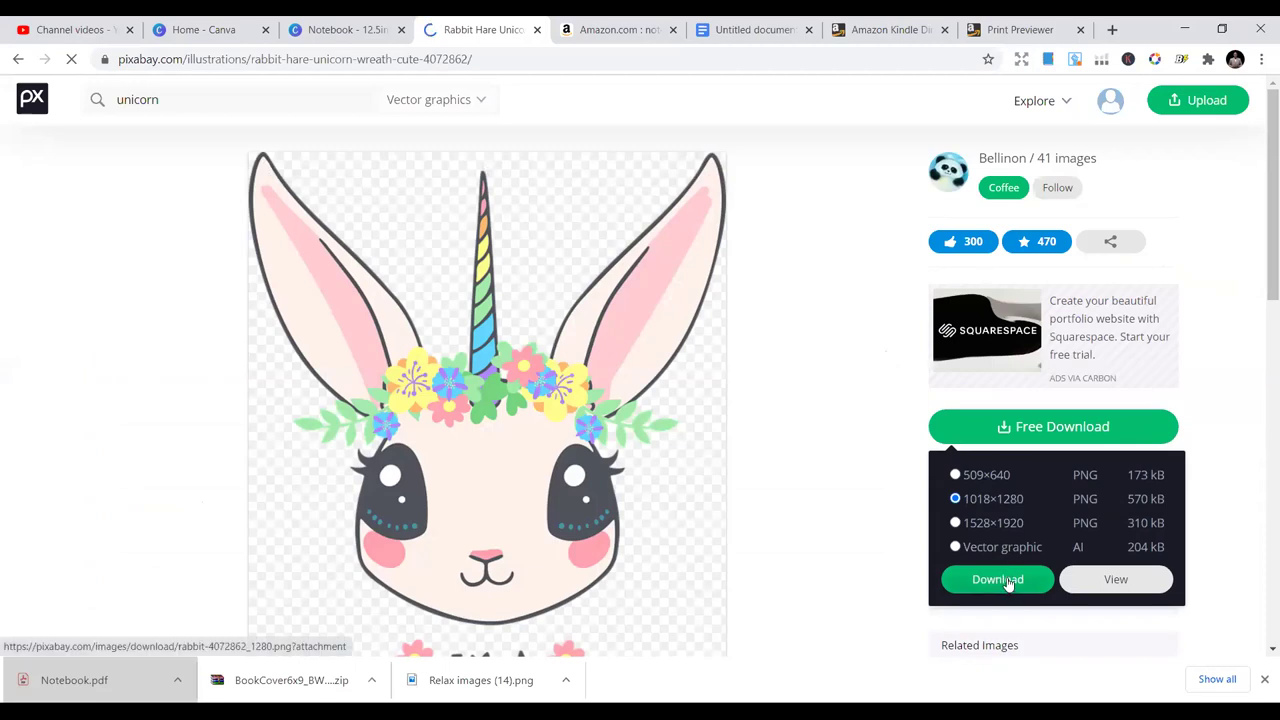
{"action": "left_click", "coordinate": [1006, 582]}
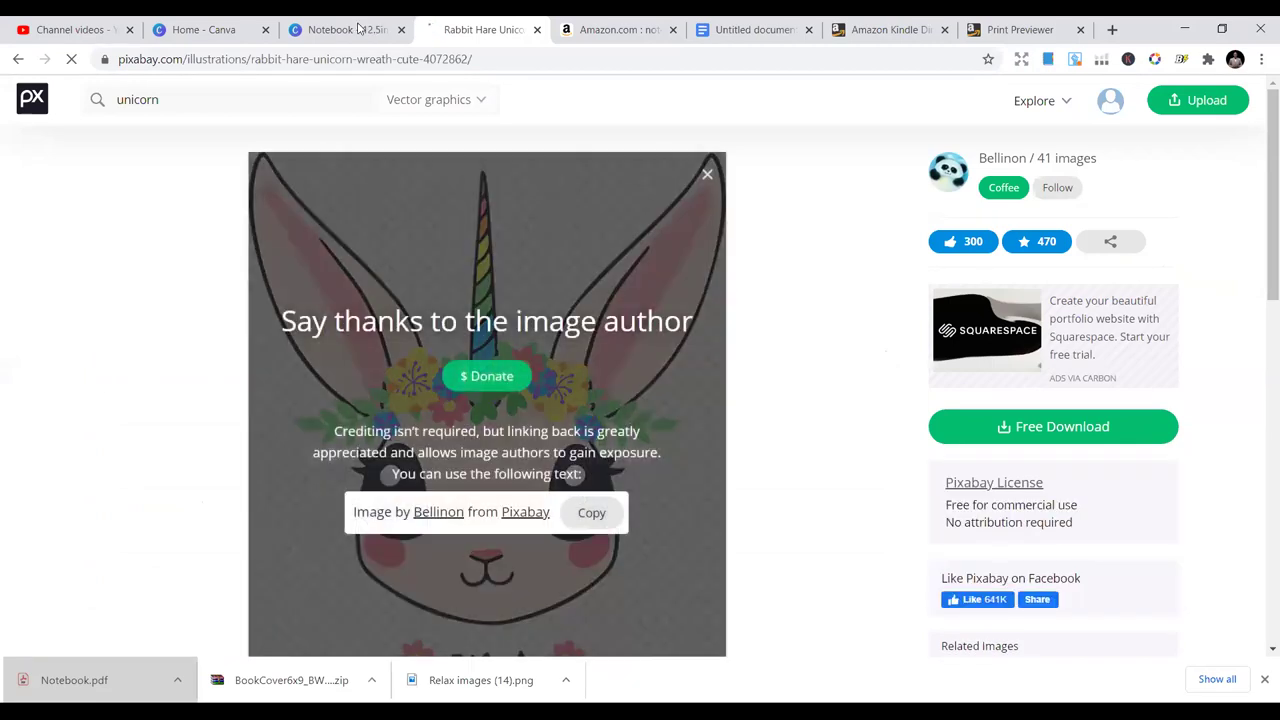
Switch back to the Canva notebook design, delete the lotus image, and upload rabbit-4072862_1280 from the Downloads folder.
{"action": "left_click", "coordinate": [378, 24]}
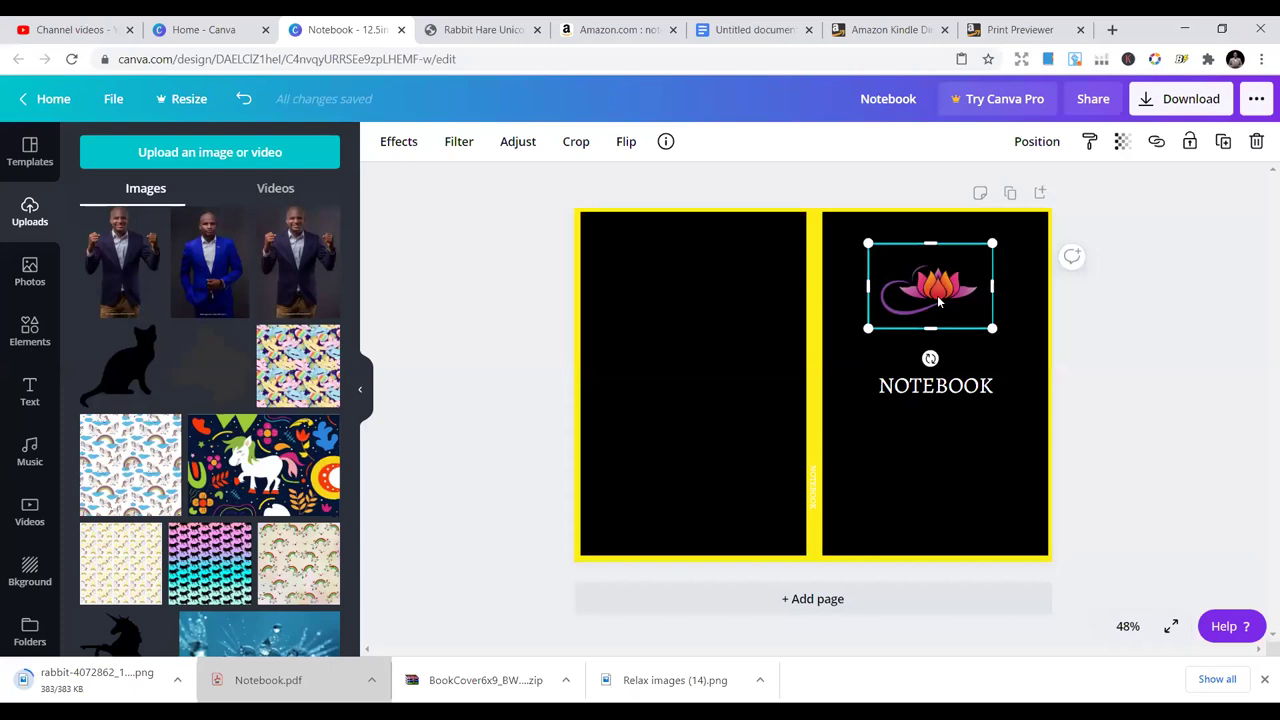
{"action": "key", "text": "Delete"}
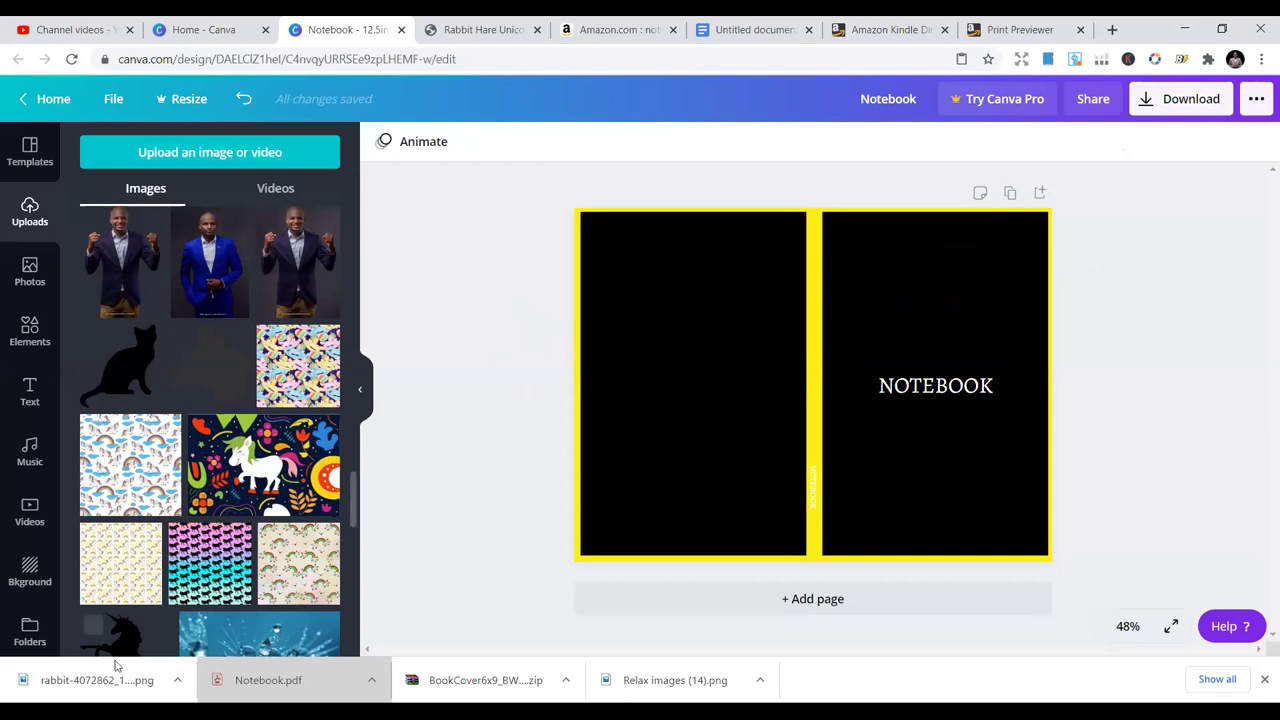
{"action": "left_click", "coordinate": [231, 154]}
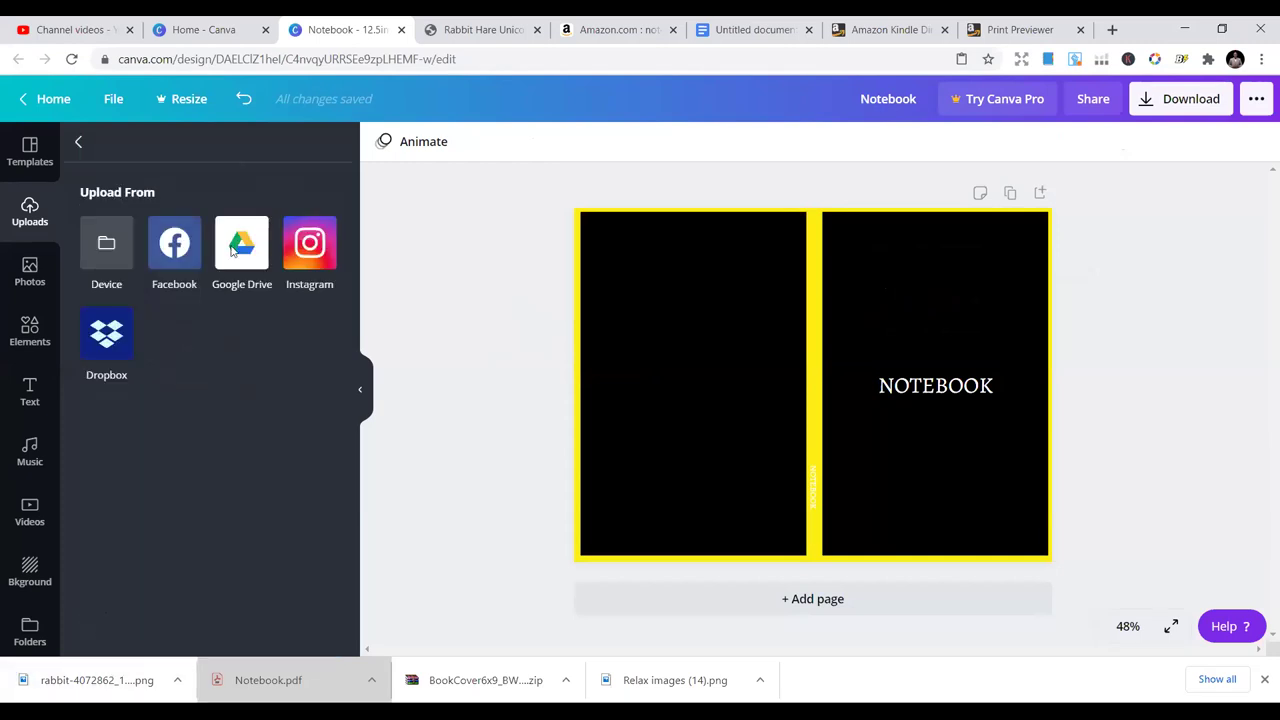
{"action": "left_click", "coordinate": [112, 268]}
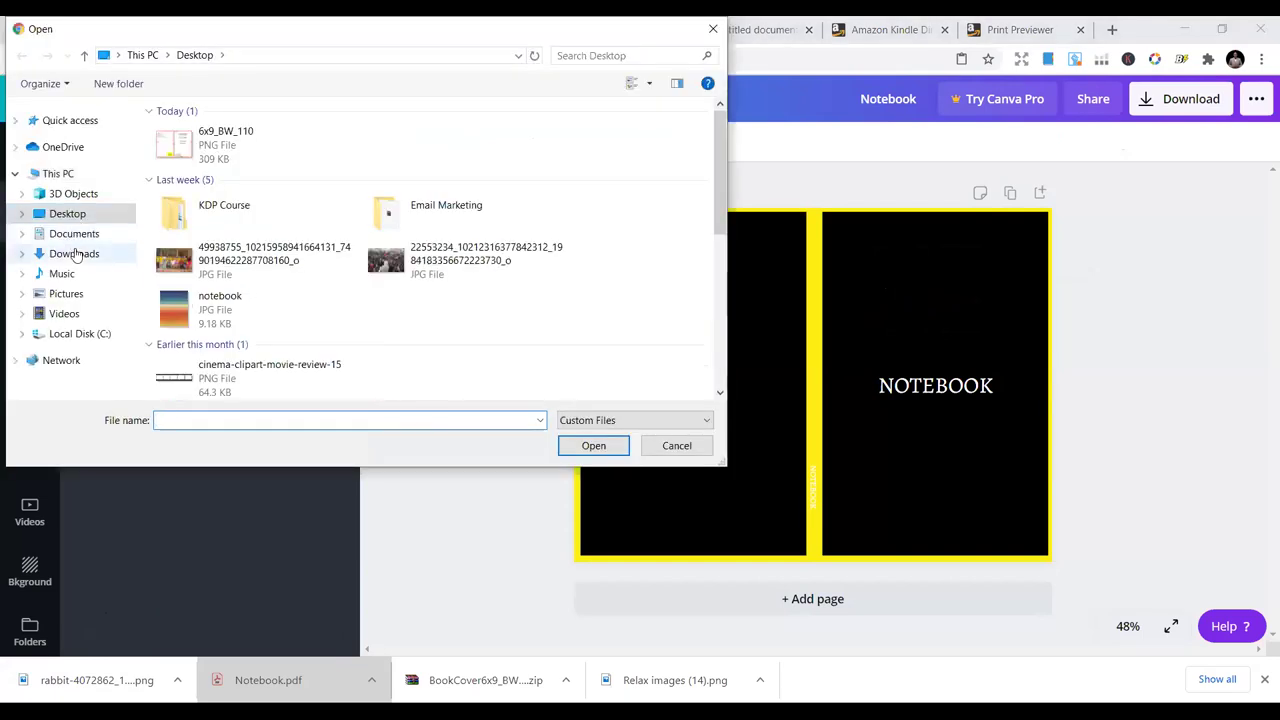
{"action": "left_click", "coordinate": [75, 254]}
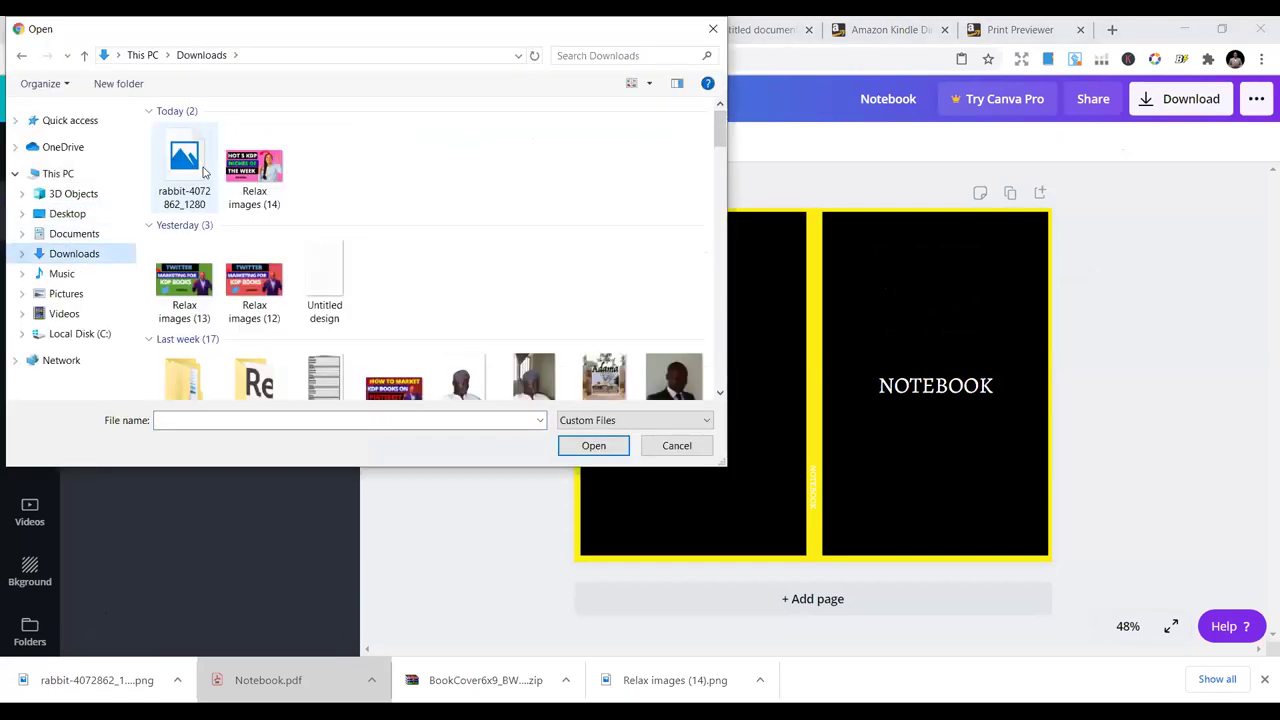
{"action": "left_click", "coordinate": [186, 174]}
{"action": "double_click", "coordinate": [186, 174]}
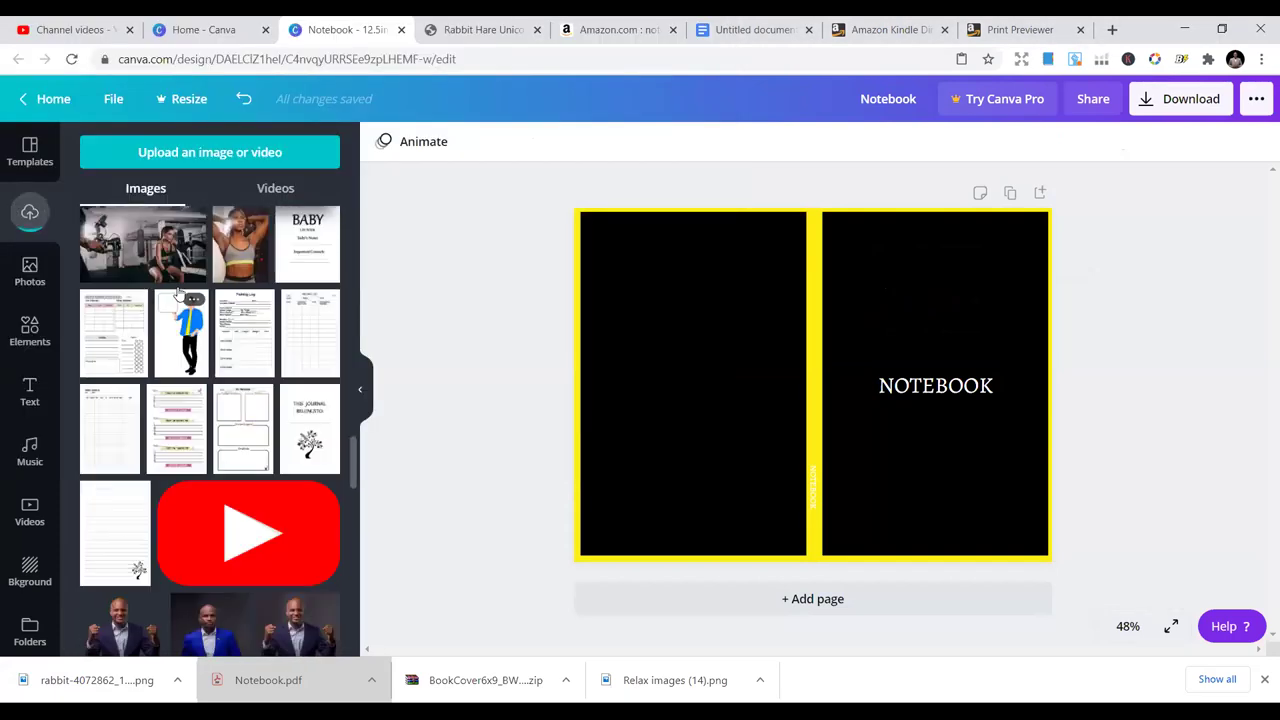
Add the uploaded rabbit unicorn image to the cover, shrink it, and place it above the front cover's NOTEBOOK title.
{"action": "scroll", "coordinate": [355, 440], "scroll_direction": "up", "scroll_amount": 1}
{"action": "left_click_drag", "start_coordinate": [355, 440], "coordinate": [349, 188]}
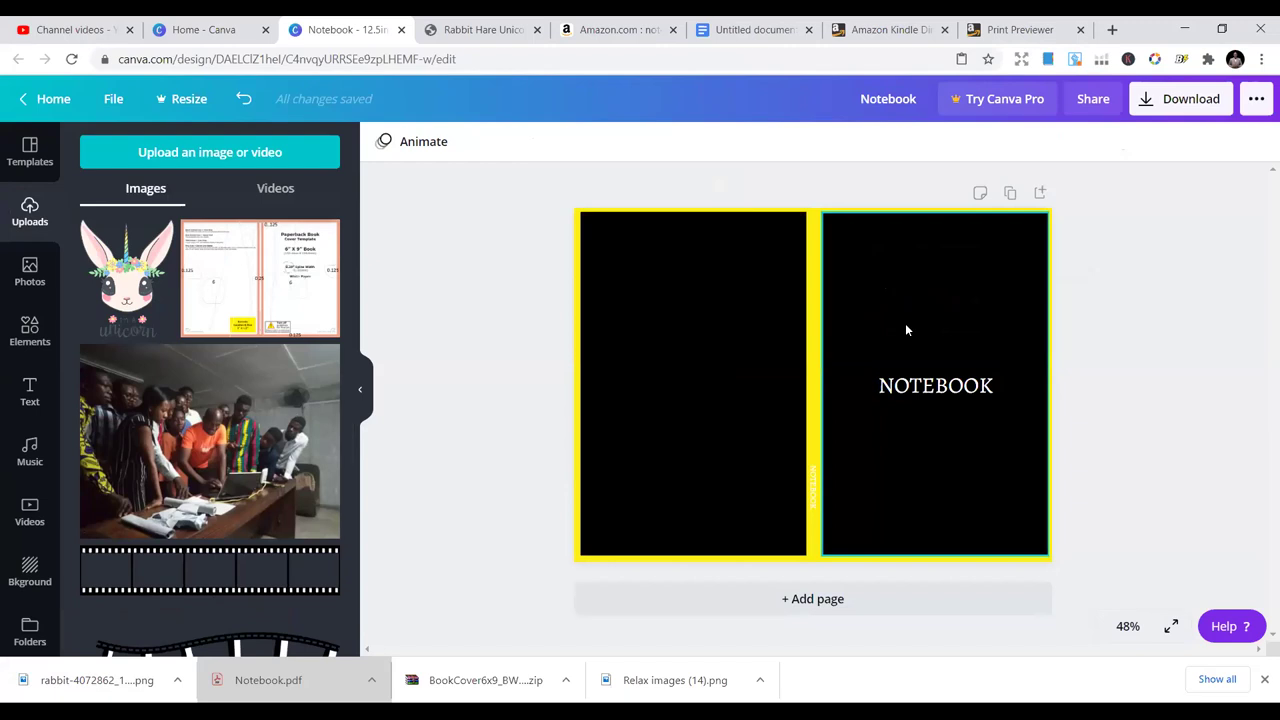
{"action": "left_click", "coordinate": [110, 298]}
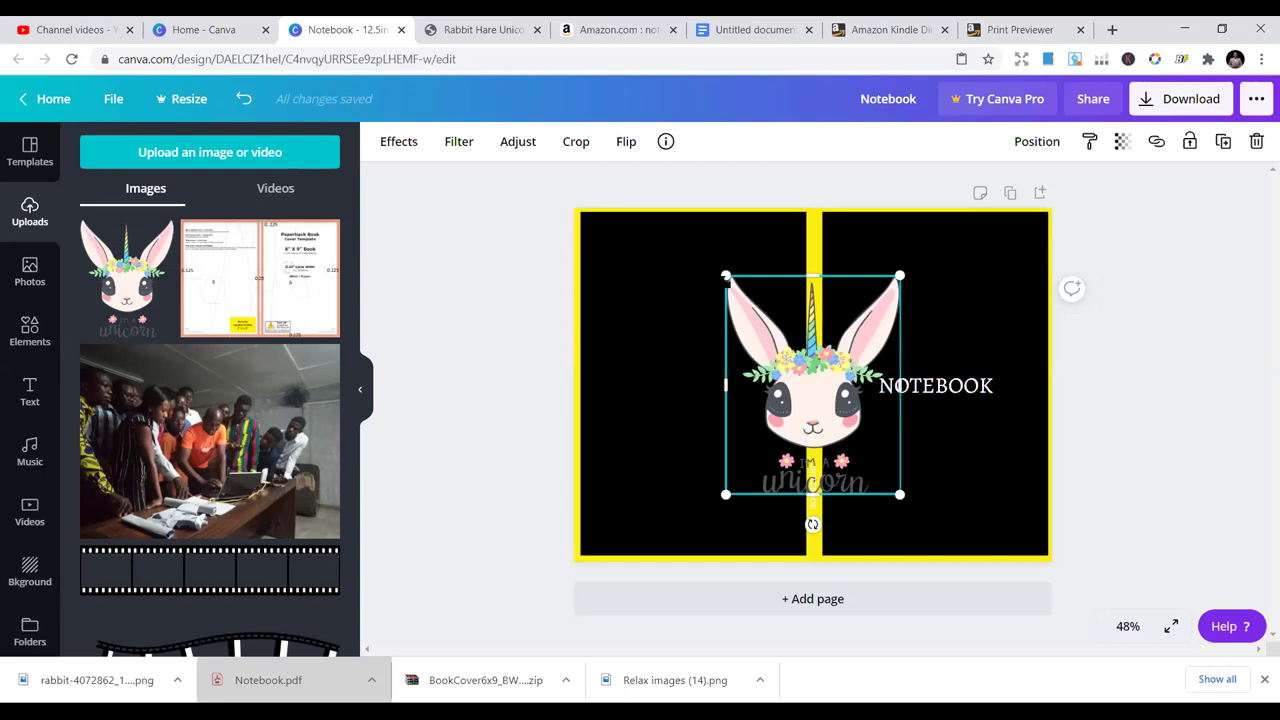
{"action": "left_click_drag", "start_coordinate": [764, 325], "coordinate": [809, 381]}
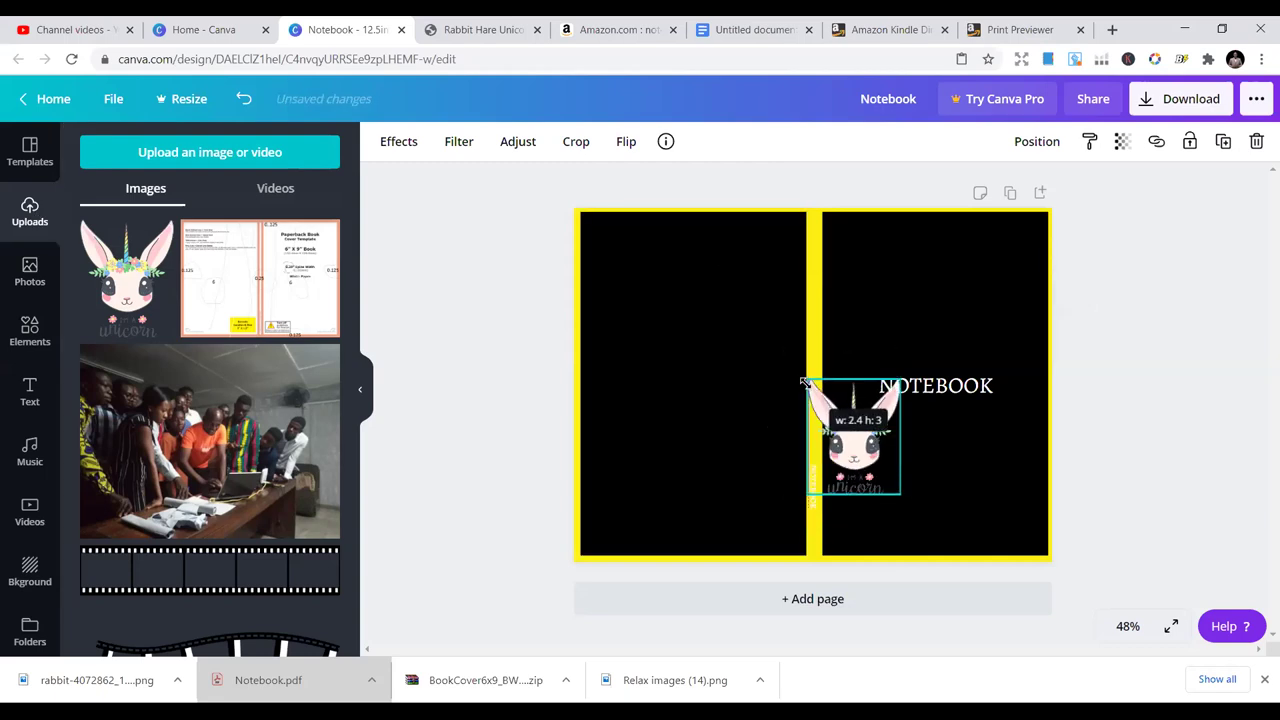
{"action": "left_click_drag", "start_coordinate": [886, 399], "coordinate": [966, 259]}
{"action": "mouse_move", "coordinate": [855, 363]}
{"action": "left_mouse_down"}
{"action": "mouse_move", "coordinate": [868, 392]}
{"action": "mouse_move", "coordinate": [877, 372]}
{"action": "left_mouse_up"}
{"action": "left_click_drag", "start_coordinate": [914, 299], "coordinate": [914, 281]}
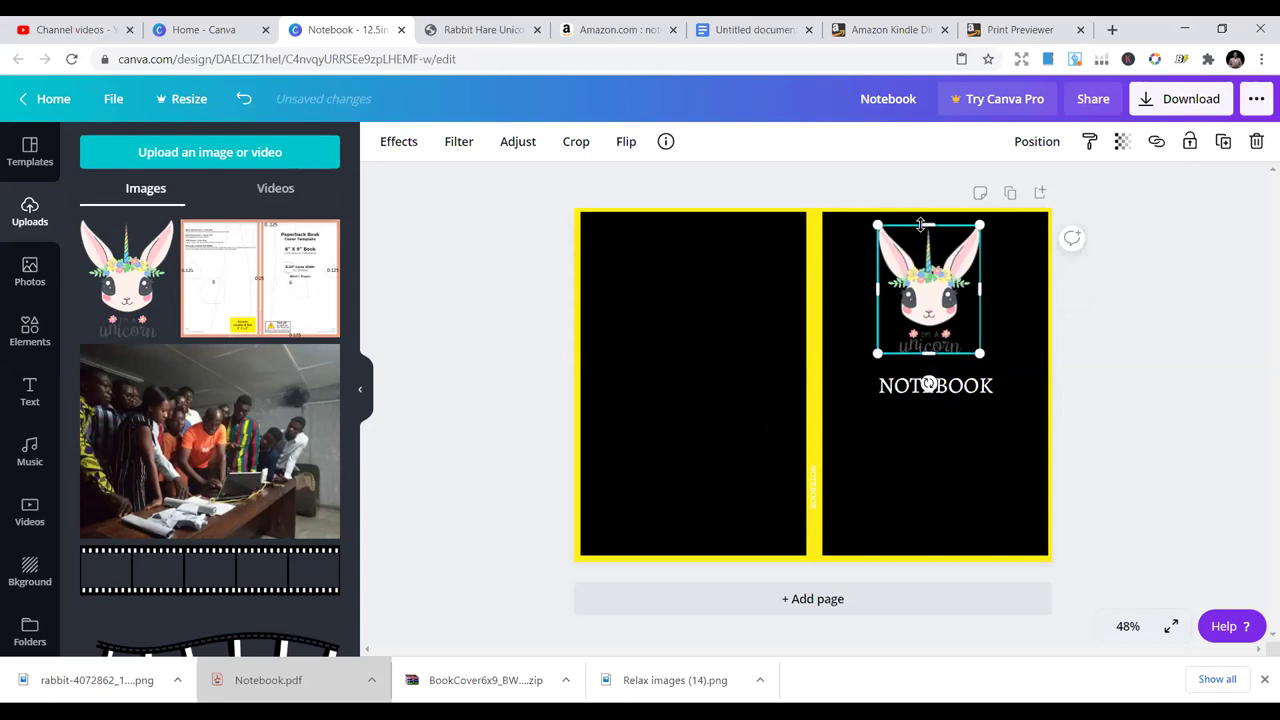
Shrink the rabbit unicorn image to about 2.3 × 2.9 in and center it above the NOTEBOOK title.
{"action": "left_click_drag", "start_coordinate": [876, 224], "coordinate": [891, 238]}
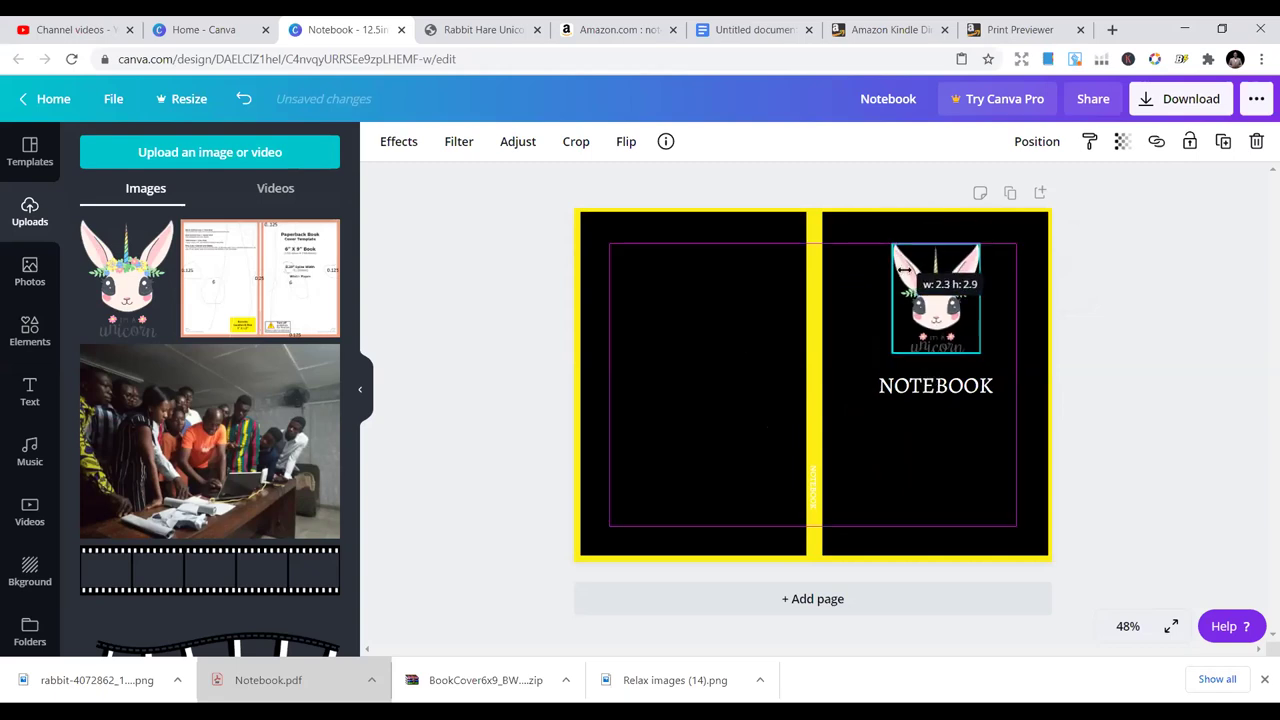
{"action": "left_click_drag", "start_coordinate": [918, 287], "coordinate": [911, 294]}
{"action": "left_click", "coordinate": [705, 319]}
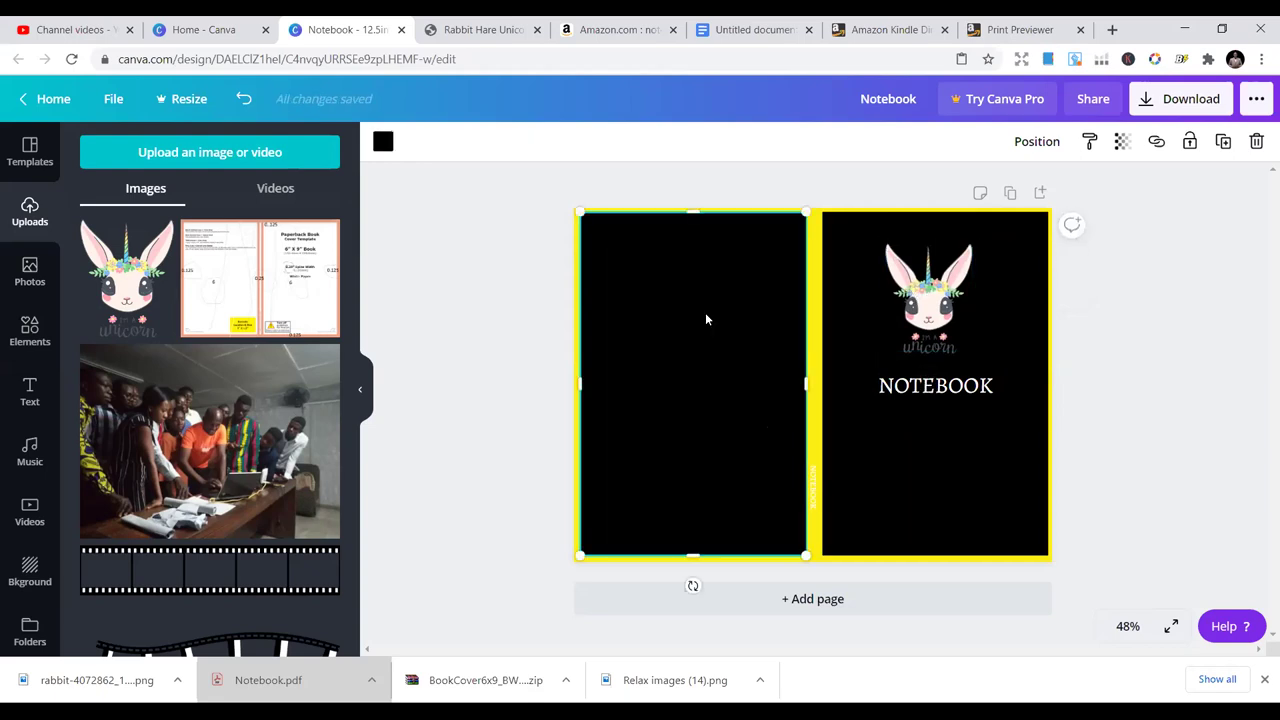
{"action": "left_click", "coordinate": [1191, 286]}
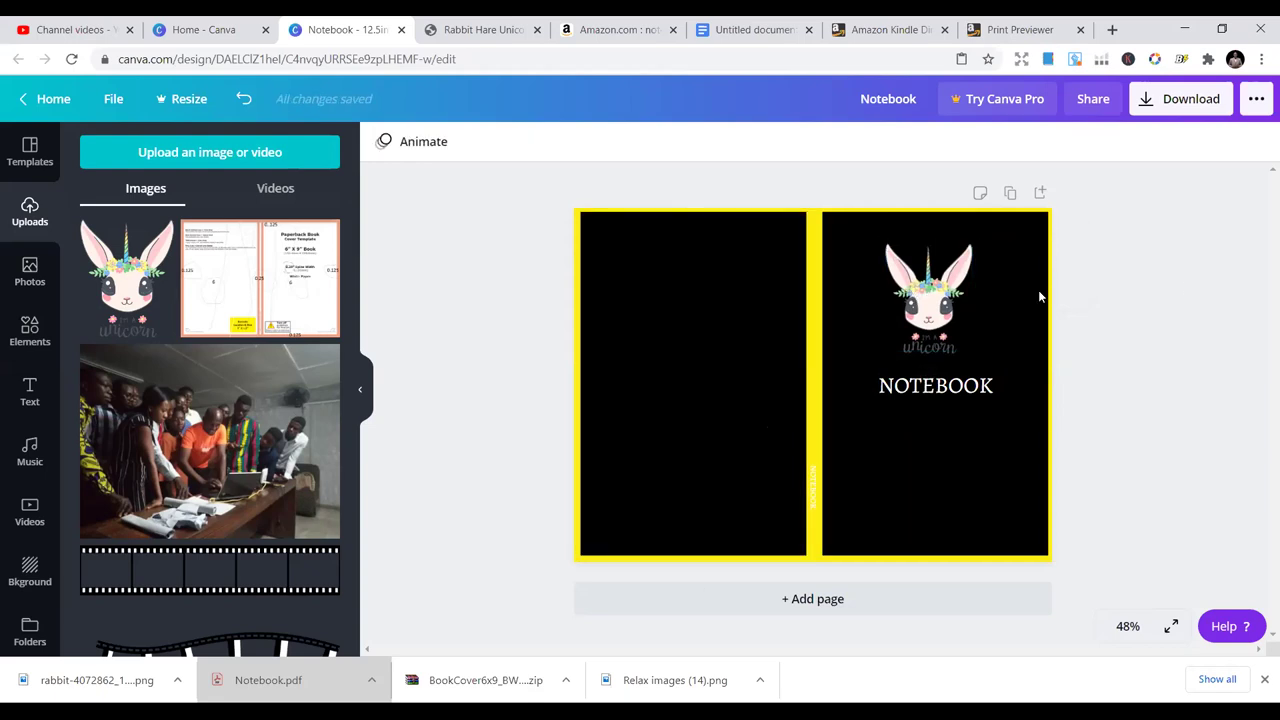
{"action": "left_click_drag", "start_coordinate": [928, 300], "coordinate": [935, 305]}
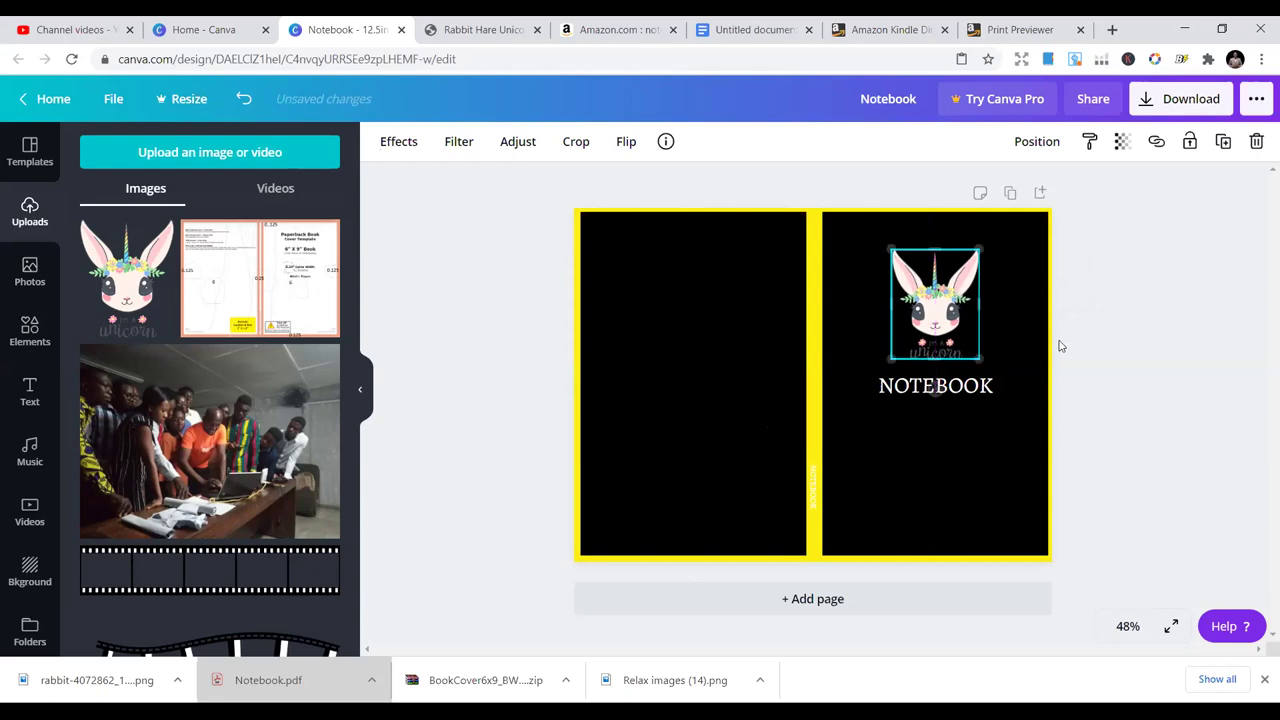
Change the front cover's title text to UNICORN NOTEBOOK.
{"action": "left_click", "coordinate": [903, 389]}
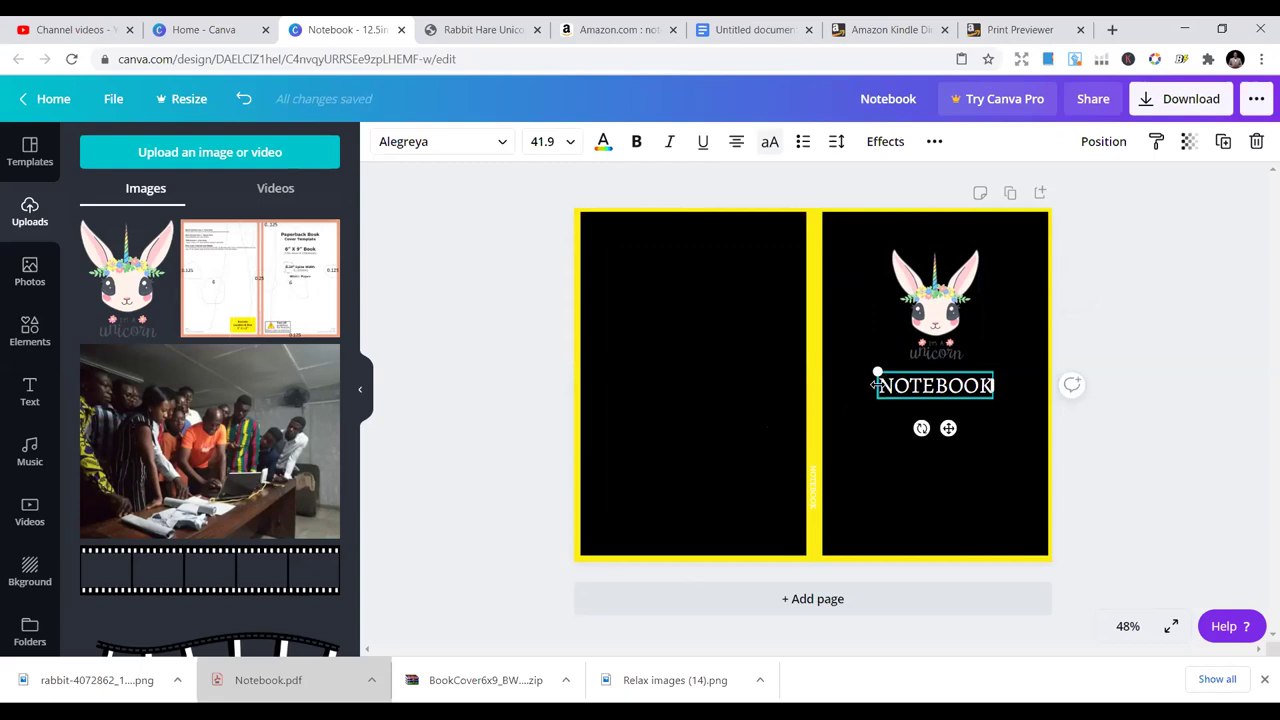
{"action": "type", "text": "UN"}
{"action": "type", "text": "ICO"}
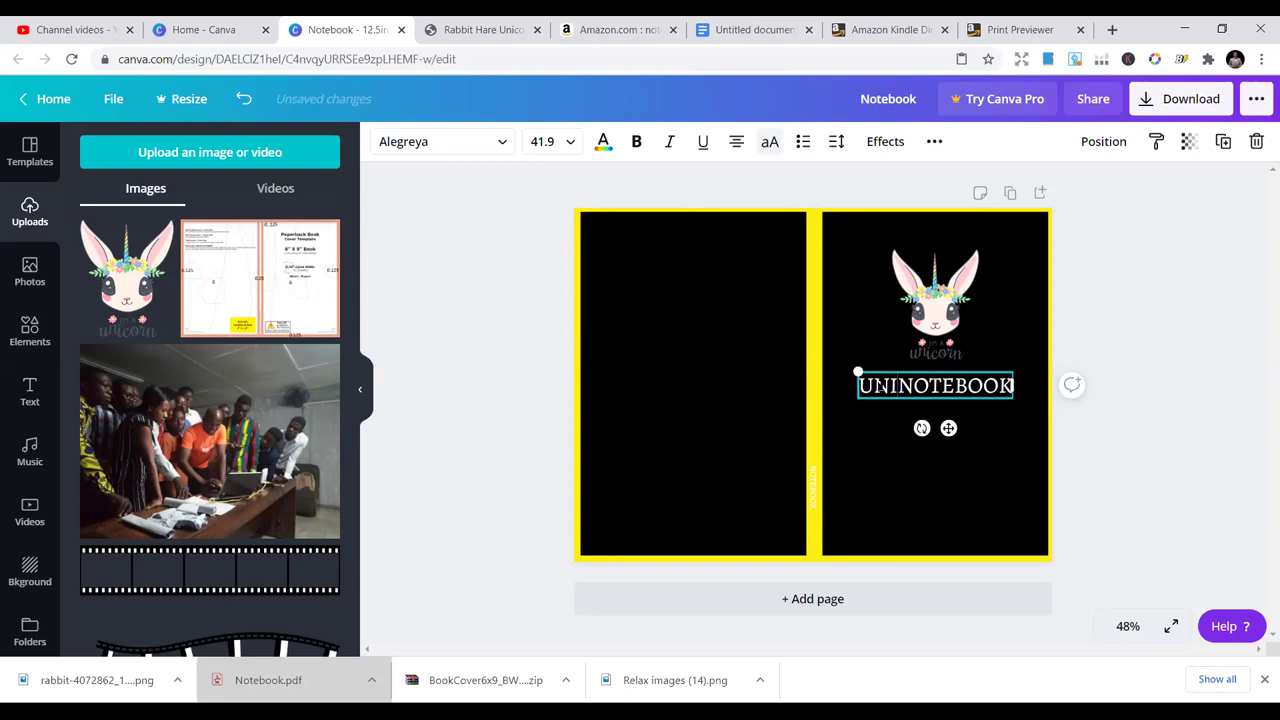
{"action": "type", "text": "RN"}
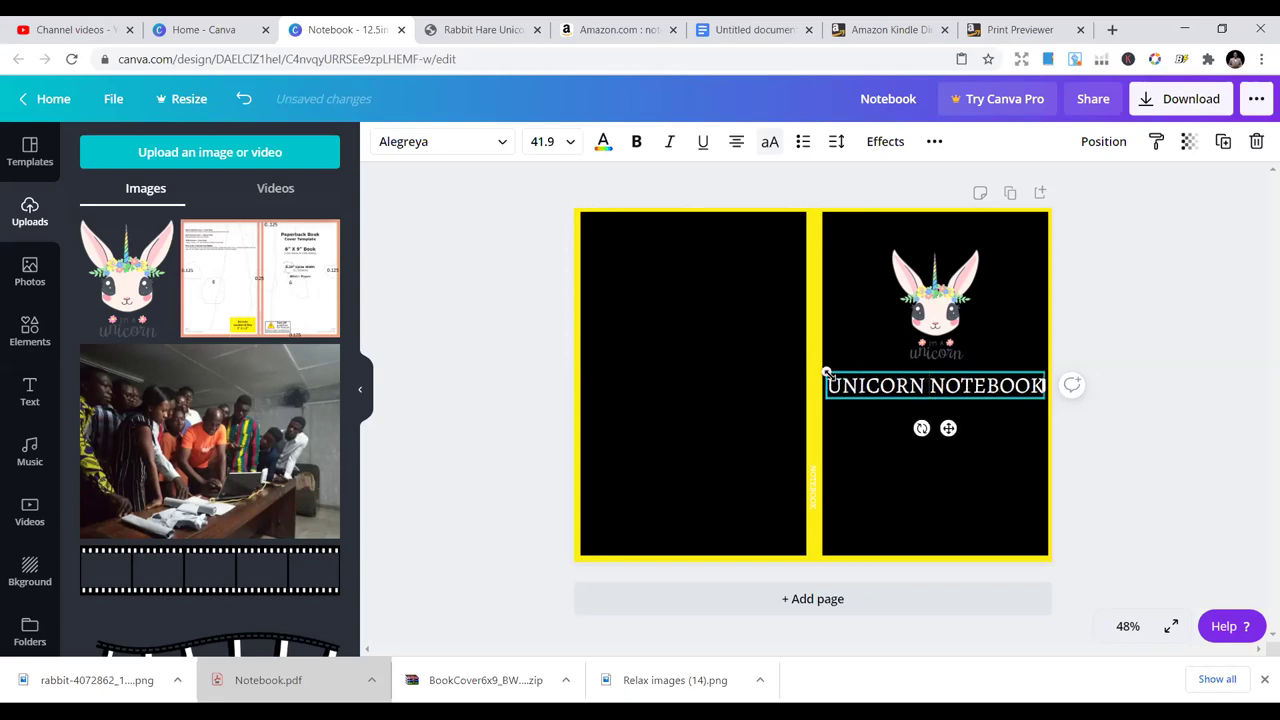
Reduce the UNICORN NOTEBOOK title to size 24 near the front cover's lower edge, and lower the rabbit image to the cover's middle.
{"action": "left_click_drag", "start_coordinate": [826, 372], "coordinate": [919, 383]}
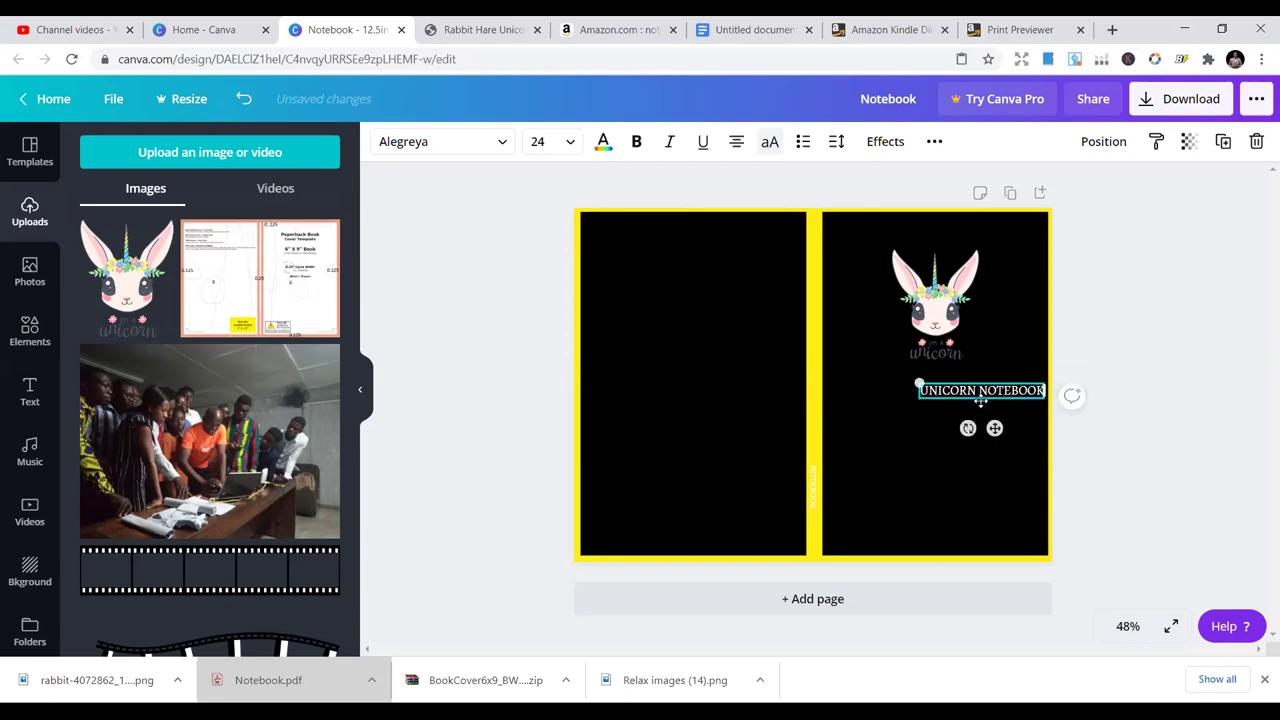
{"action": "left_click_drag", "start_coordinate": [951, 436], "coordinate": [959, 567]}
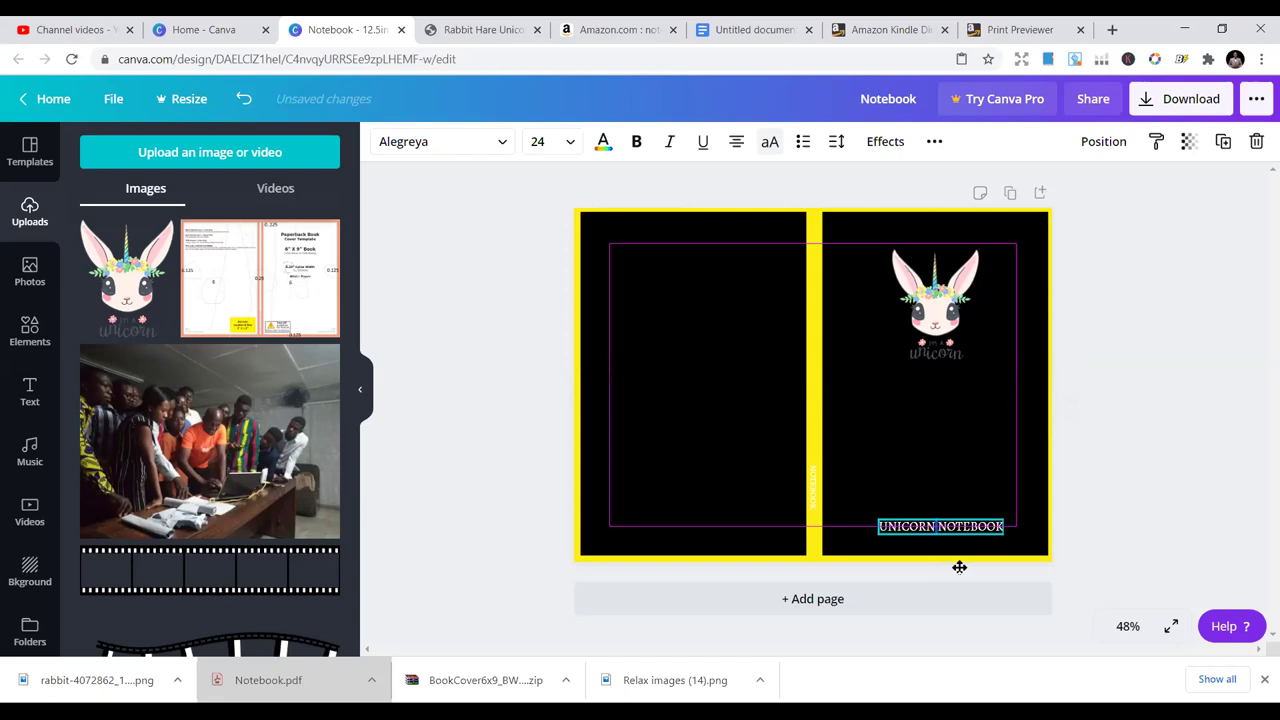
{"action": "left_click", "coordinate": [933, 454]}
{"action": "left_click_drag", "start_coordinate": [940, 343], "coordinate": [942, 414]}
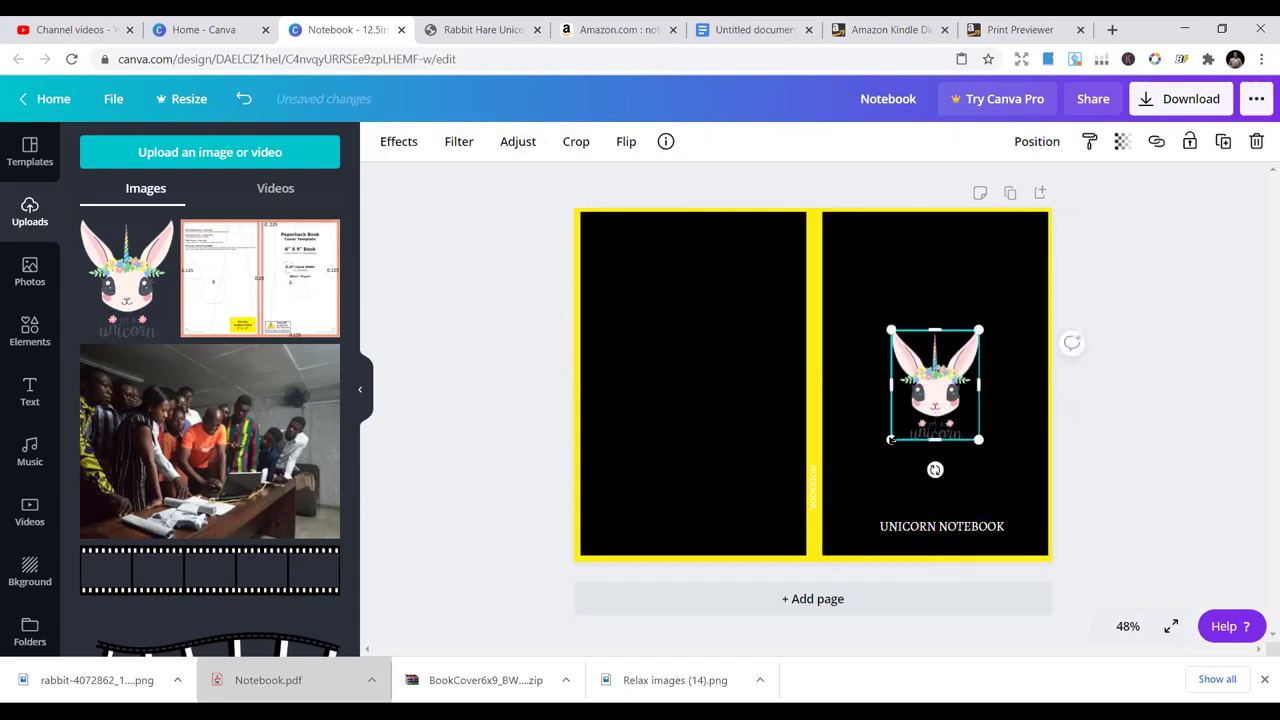
Recolor the front cover's black panel with a custom dark plum purple.
{"action": "left_click", "coordinate": [945, 263]}
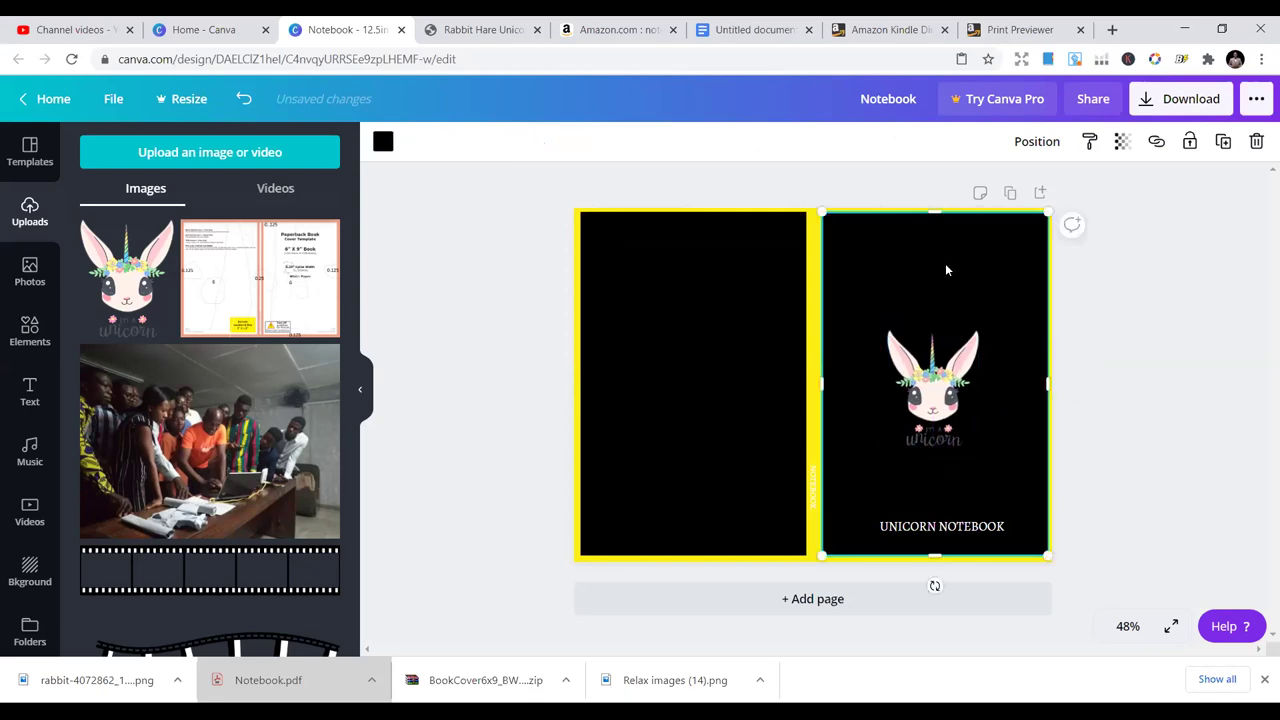
{"action": "left_click", "coordinate": [382, 142]}
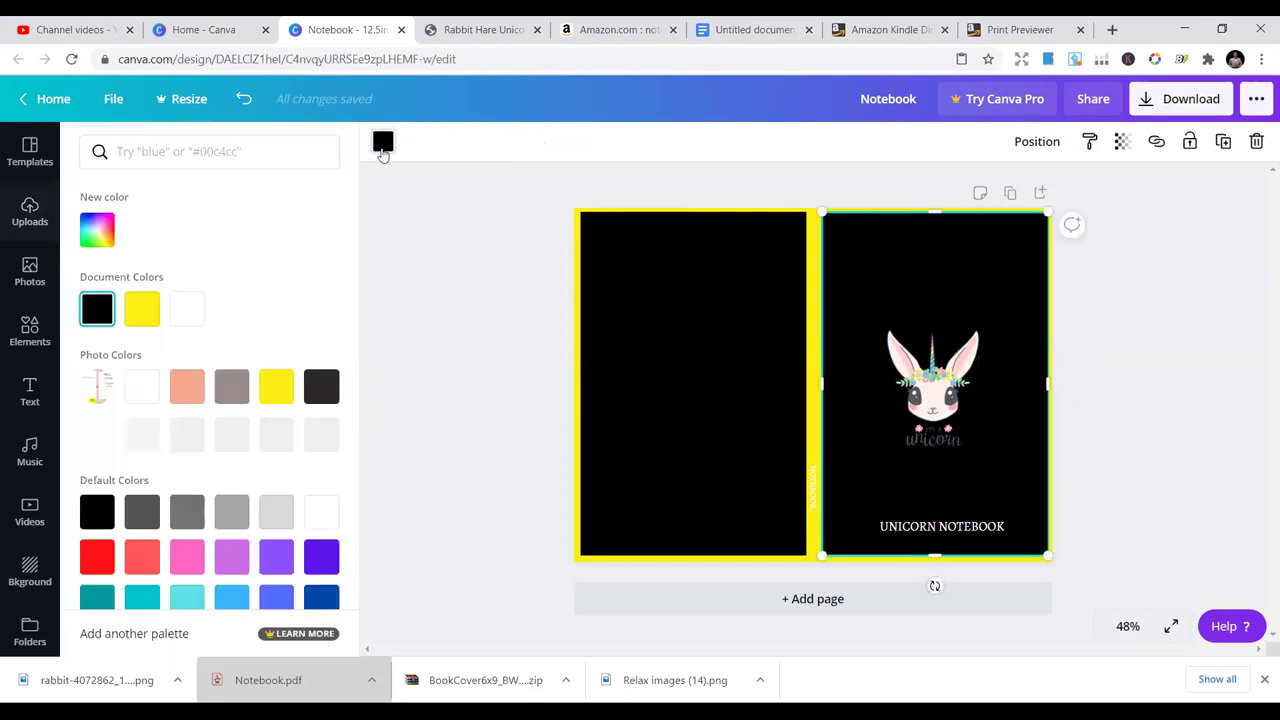
{"action": "left_click", "coordinate": [97, 230]}
{"action": "left_click", "coordinate": [196, 325]}
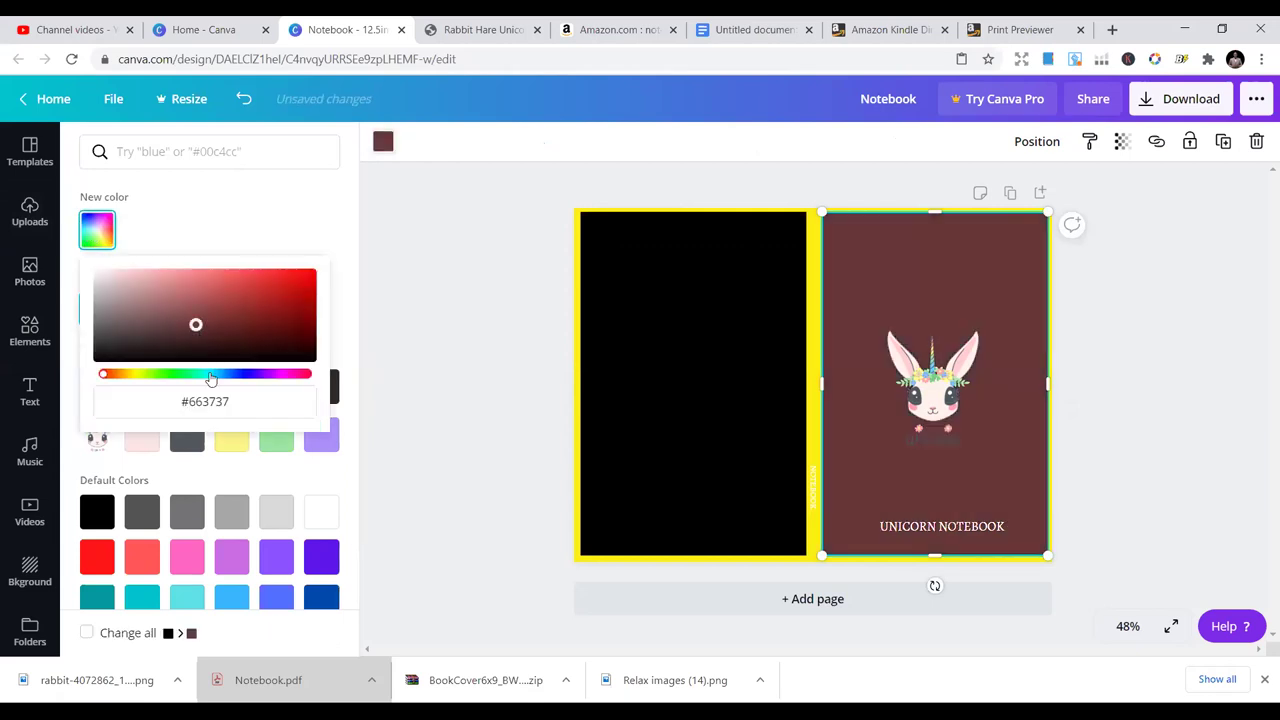
{"action": "left_click", "coordinate": [210, 374]}
{"action": "left_click_drag", "start_coordinate": [196, 325], "coordinate": [282, 347]}
{"action": "left_click", "coordinate": [285, 374]}
{"action": "left_click_drag", "start_coordinate": [288, 291], "coordinate": [267, 322]}
Apply the front panel's plum purple to the back cover's black panel, and deselect it.
{"action": "left_click", "coordinate": [696, 390]}
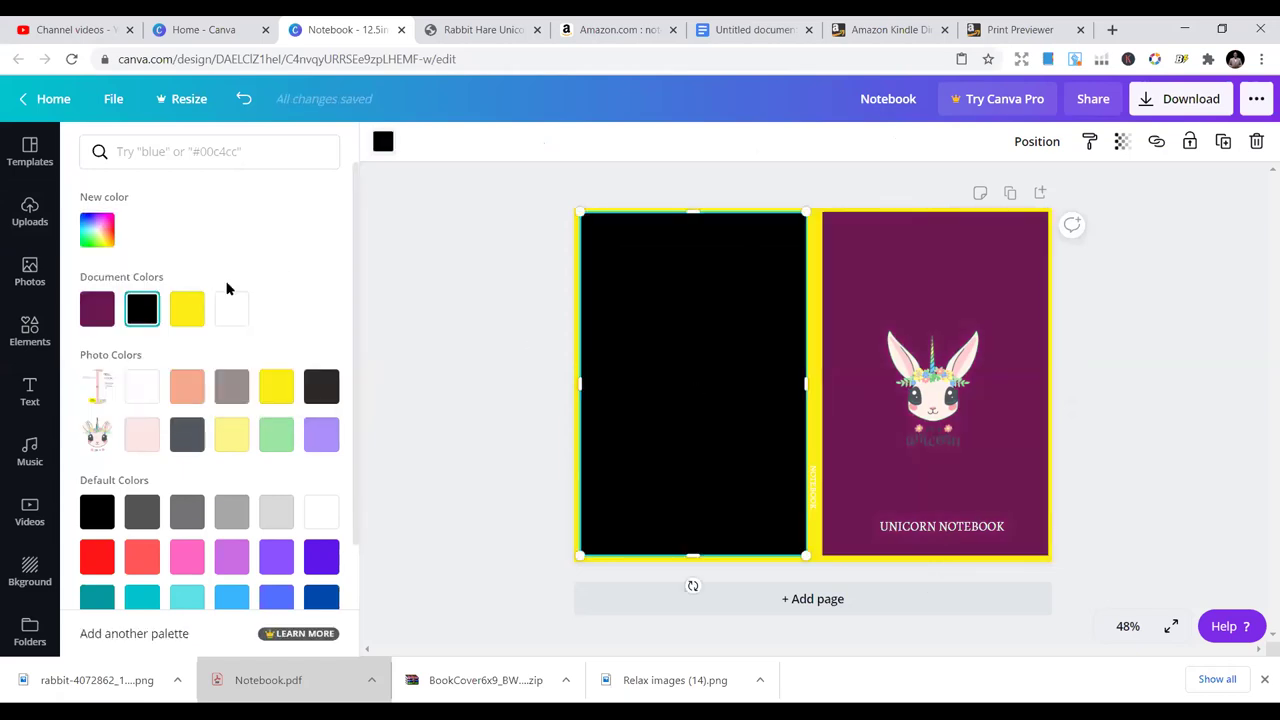
{"action": "left_click", "coordinate": [97, 308]}
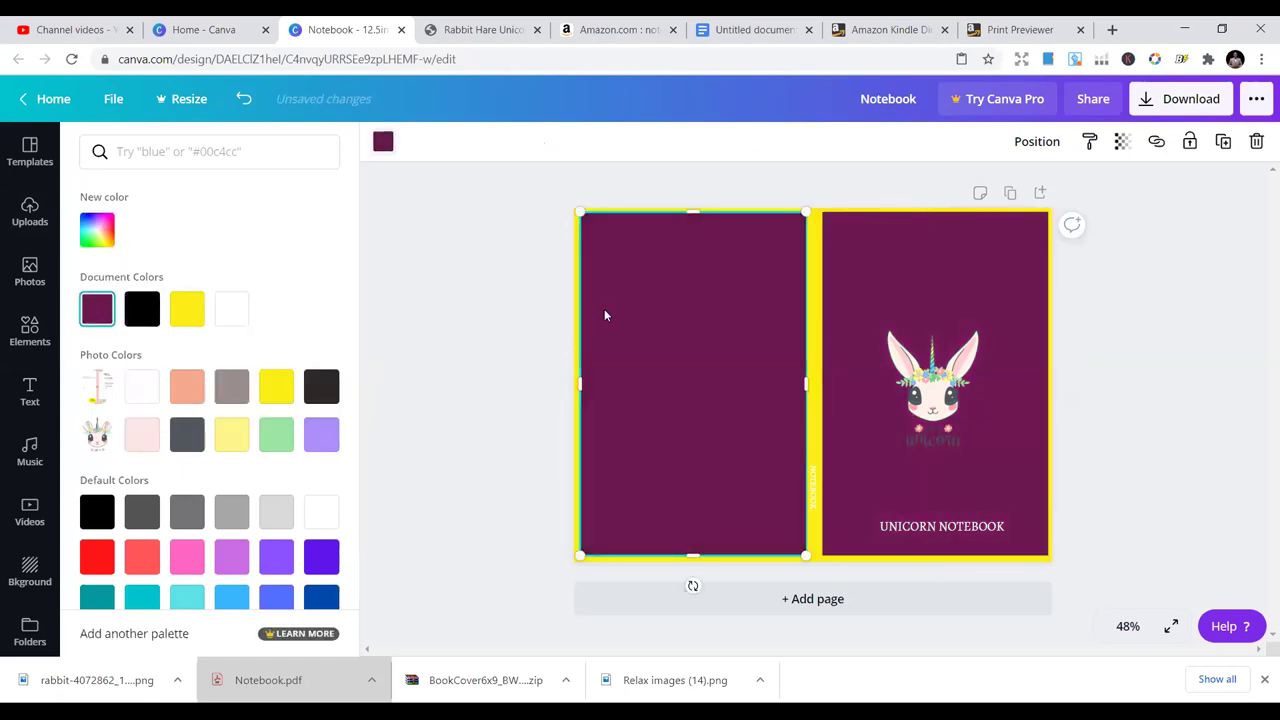
{"action": "left_click", "coordinate": [489, 302]}
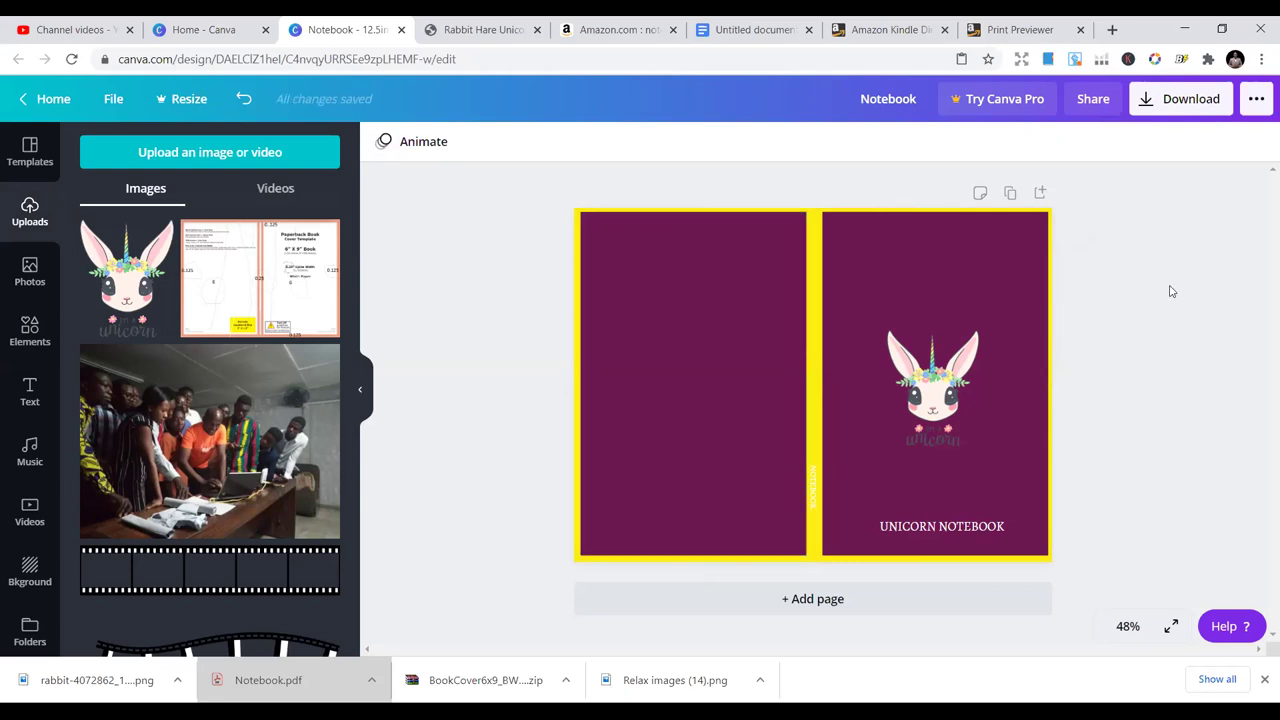
Lower the back panel's upper edge to expose the yellow background, and recolor the background with the document's plum purple.
{"action": "left_click", "coordinate": [680, 363]}
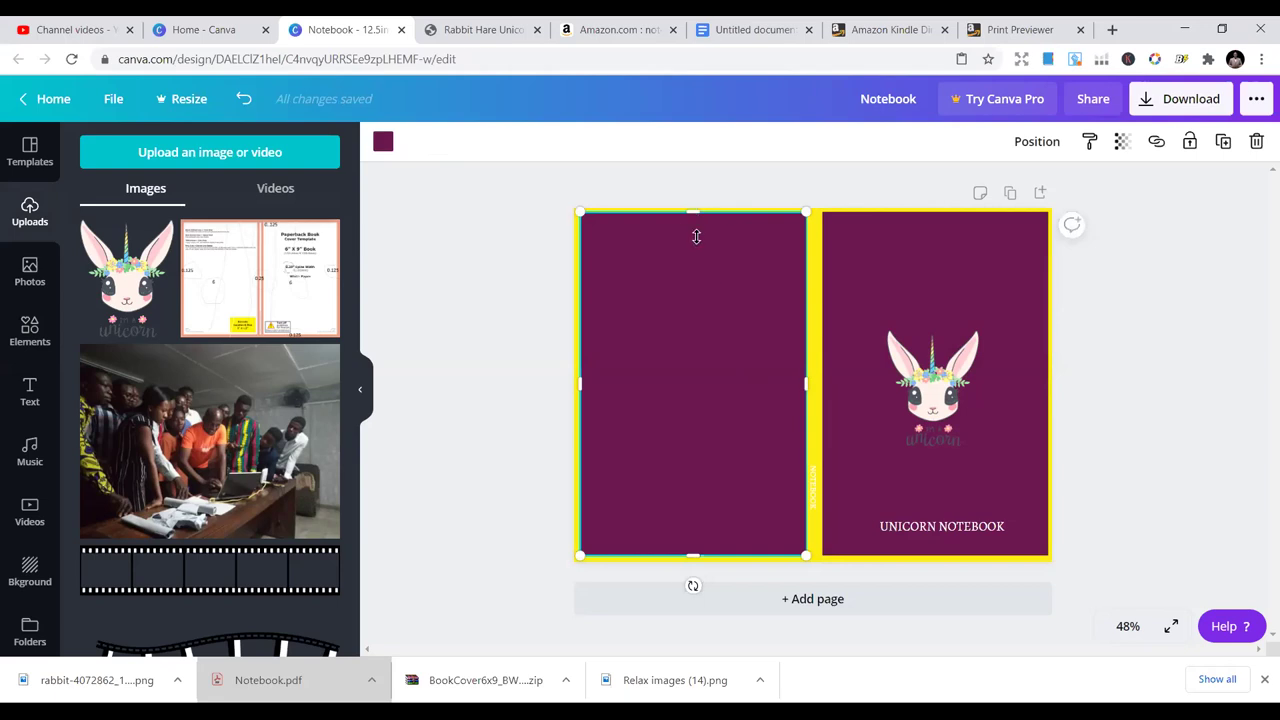
{"action": "left_click_drag", "start_coordinate": [693, 212], "coordinate": [703, 225]}
{"action": "left_click", "coordinate": [703, 225]}
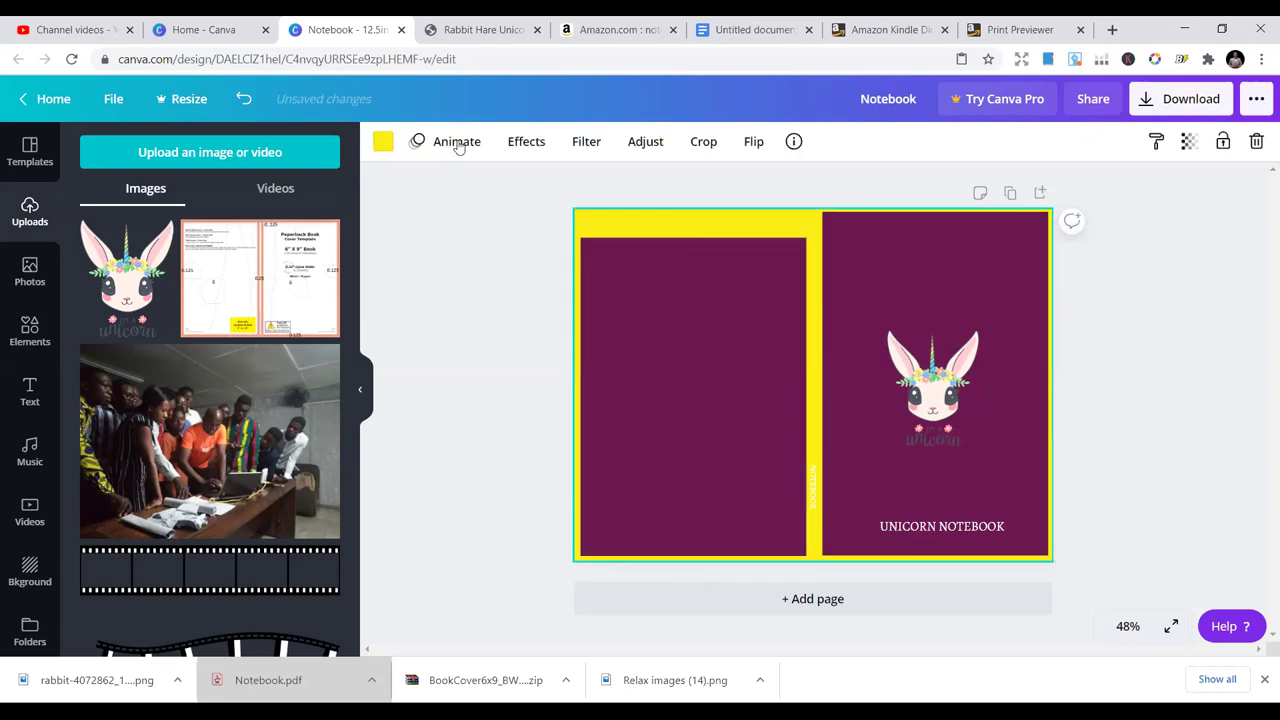
{"action": "left_click", "coordinate": [383, 141]}
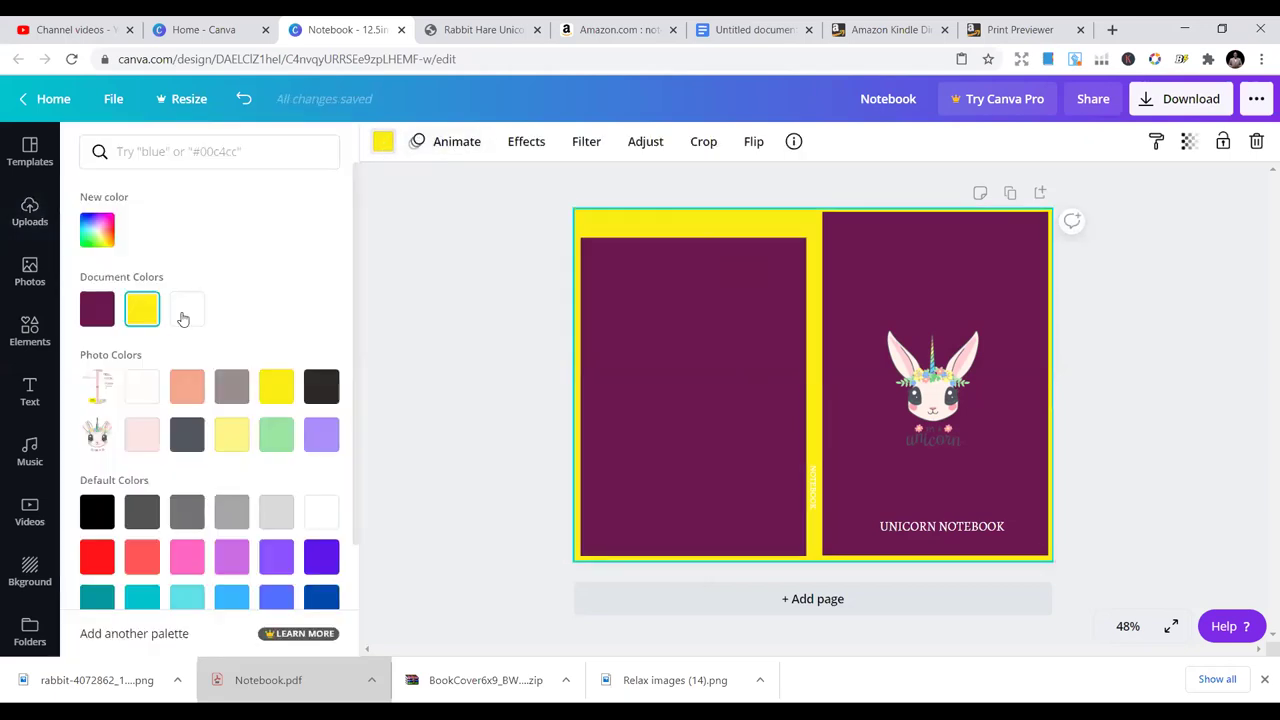
{"action": "left_click", "coordinate": [97, 309]}
Extend the back panel's upper edge back up near the cover's upper edge, and deselect it.
{"action": "left_click", "coordinate": [678, 296]}
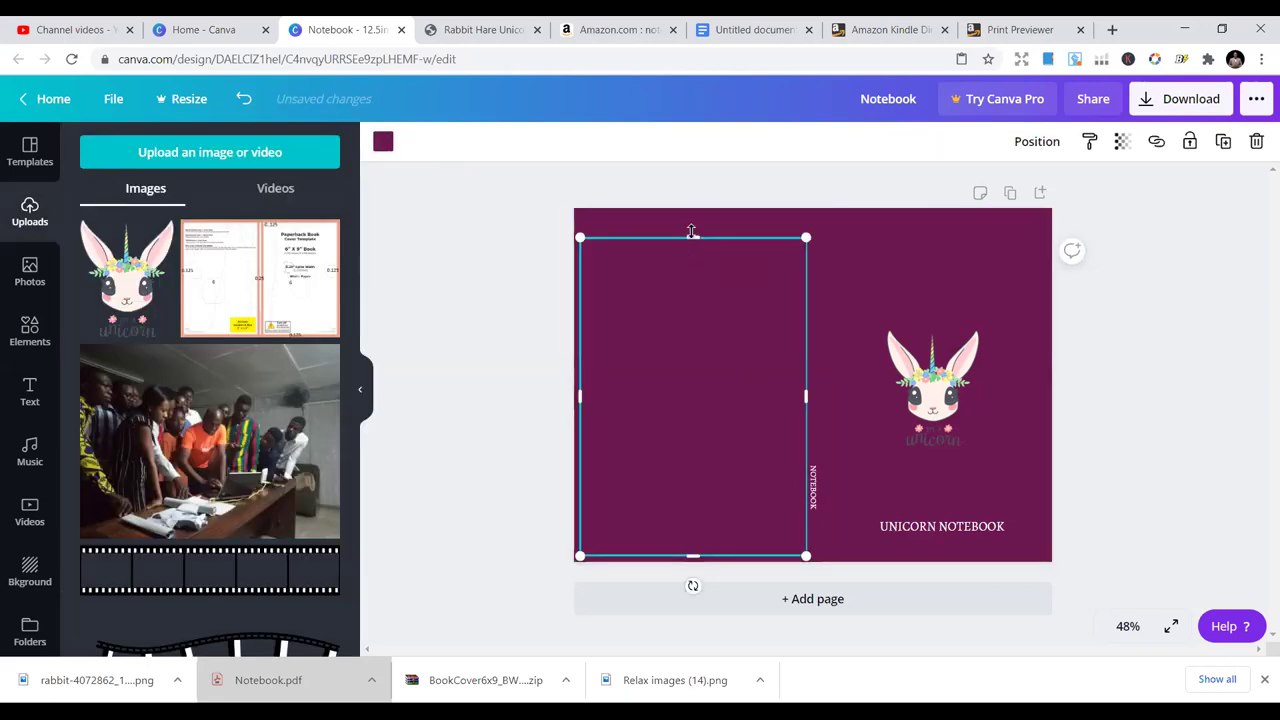
{"action": "left_click_drag", "start_coordinate": [693, 238], "coordinate": [692, 213]}
{"action": "left_click", "coordinate": [1123, 286]}
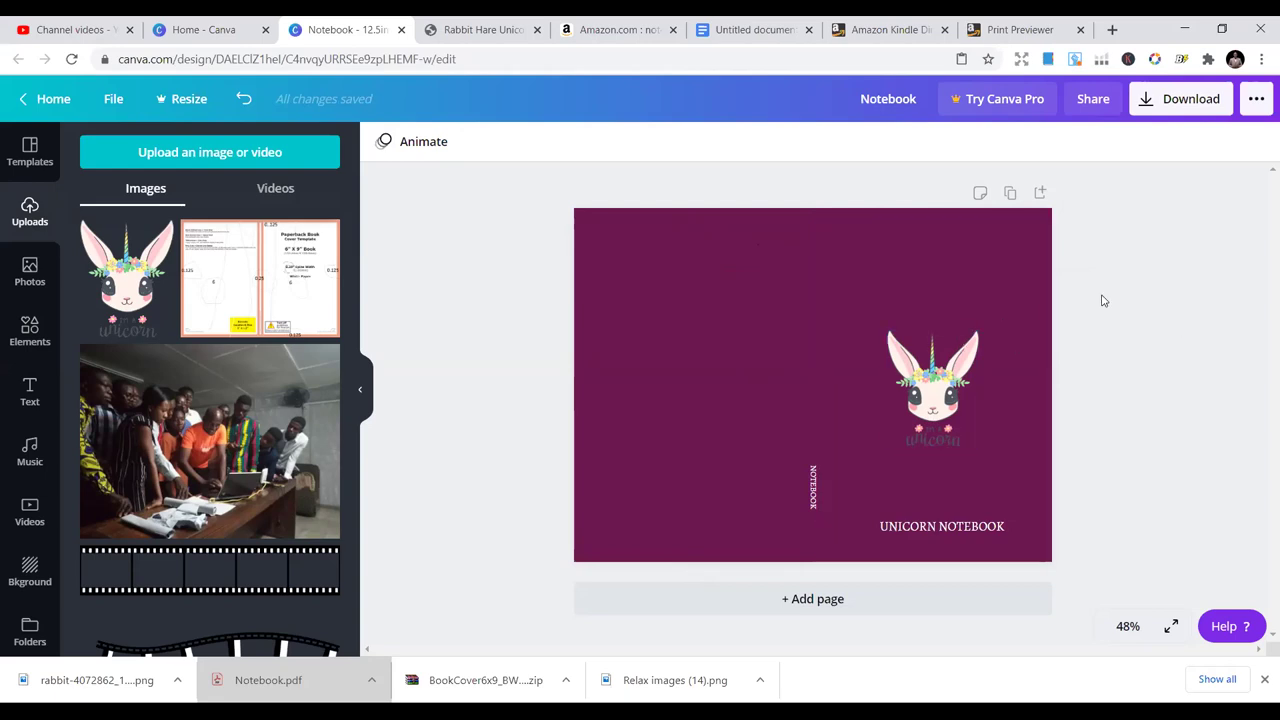
{"action": "left_click", "coordinate": [978, 322]}
{"action": "left_click", "coordinate": [641, 331]}
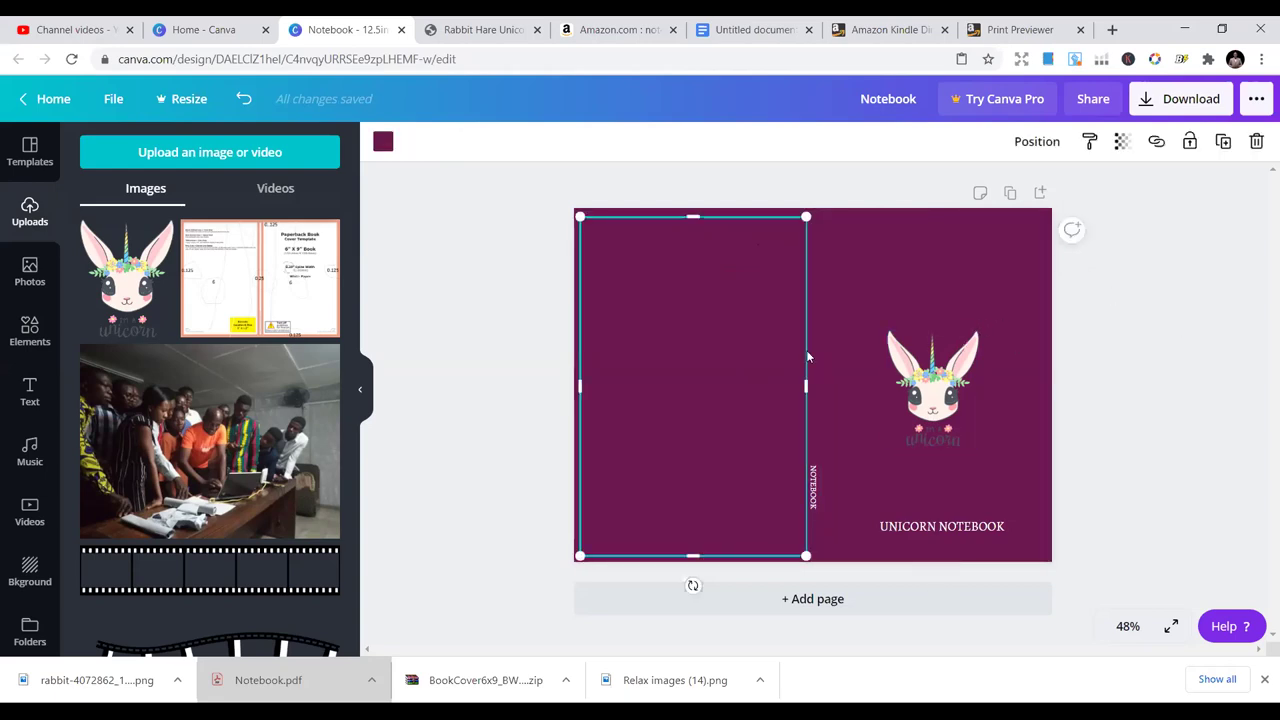
{"action": "left_click", "coordinate": [1081, 318]}
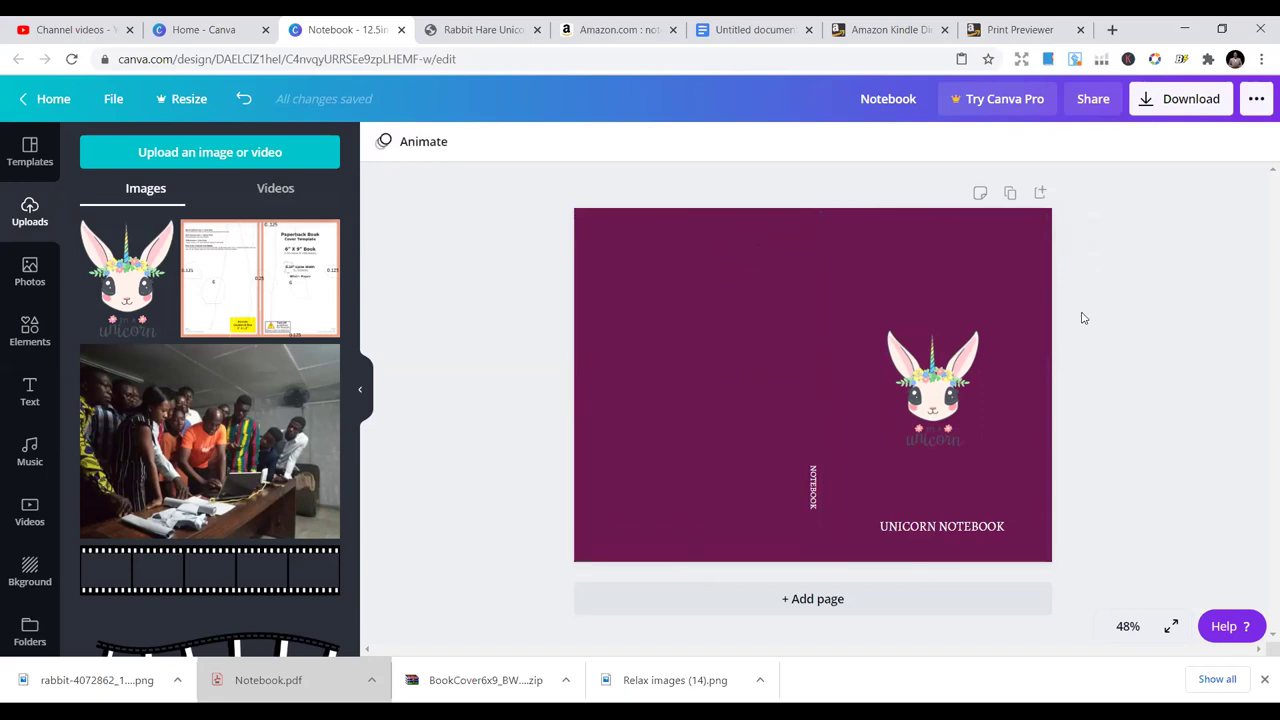
Delete the panels, rabbit image, texts and background from the cover to leave a blank page.
{"action": "left_click", "coordinate": [860, 331]}
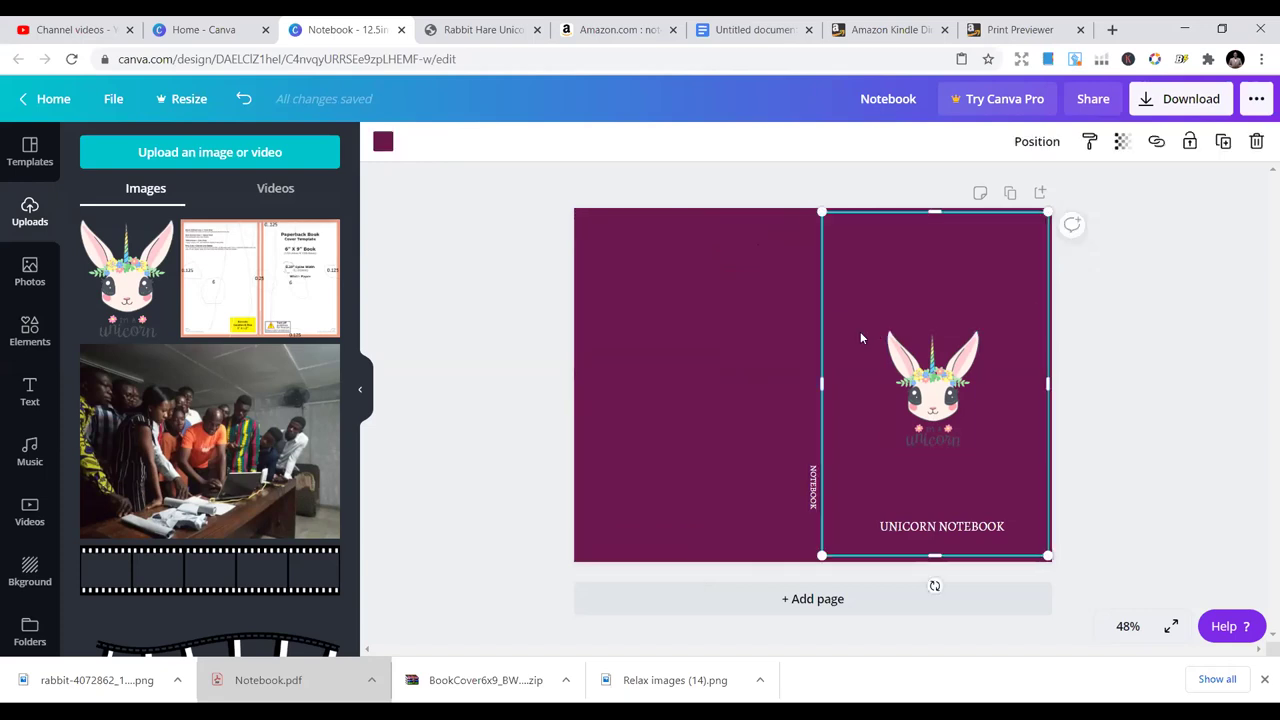
{"action": "key", "text": "Delete"}
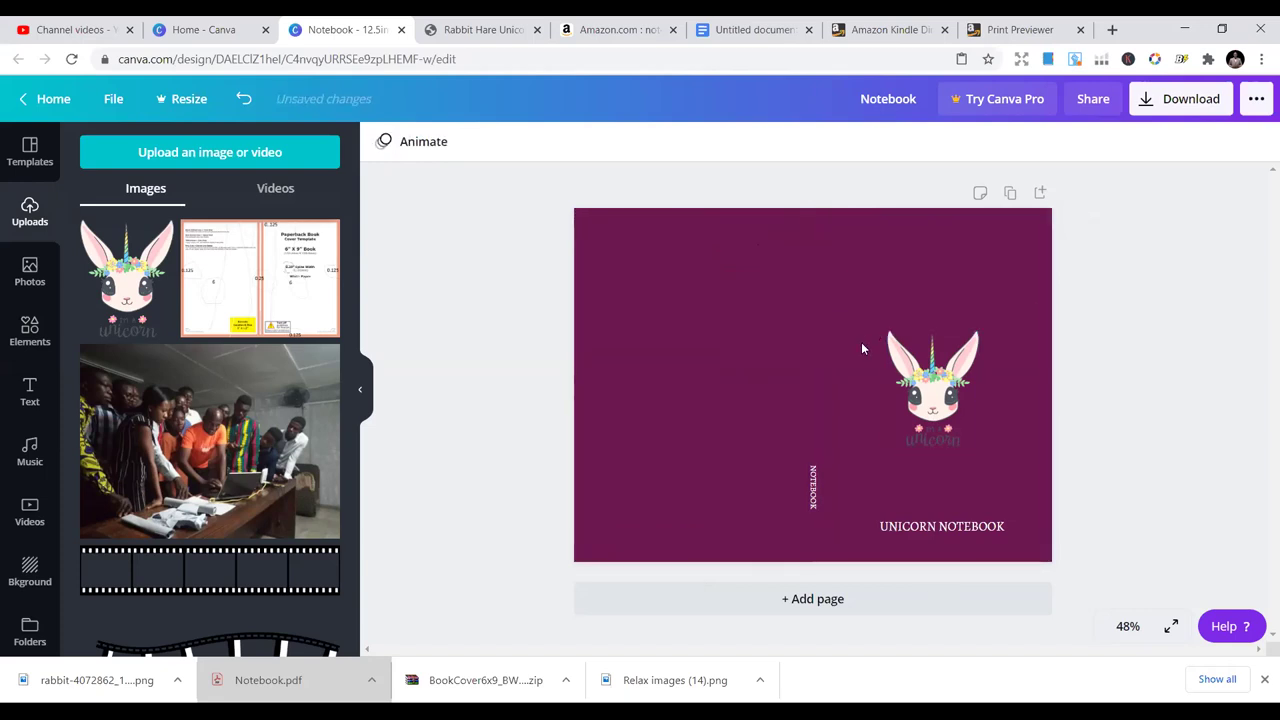
{"action": "left_click", "coordinate": [862, 348]}
{"action": "left_click", "coordinate": [902, 368]}
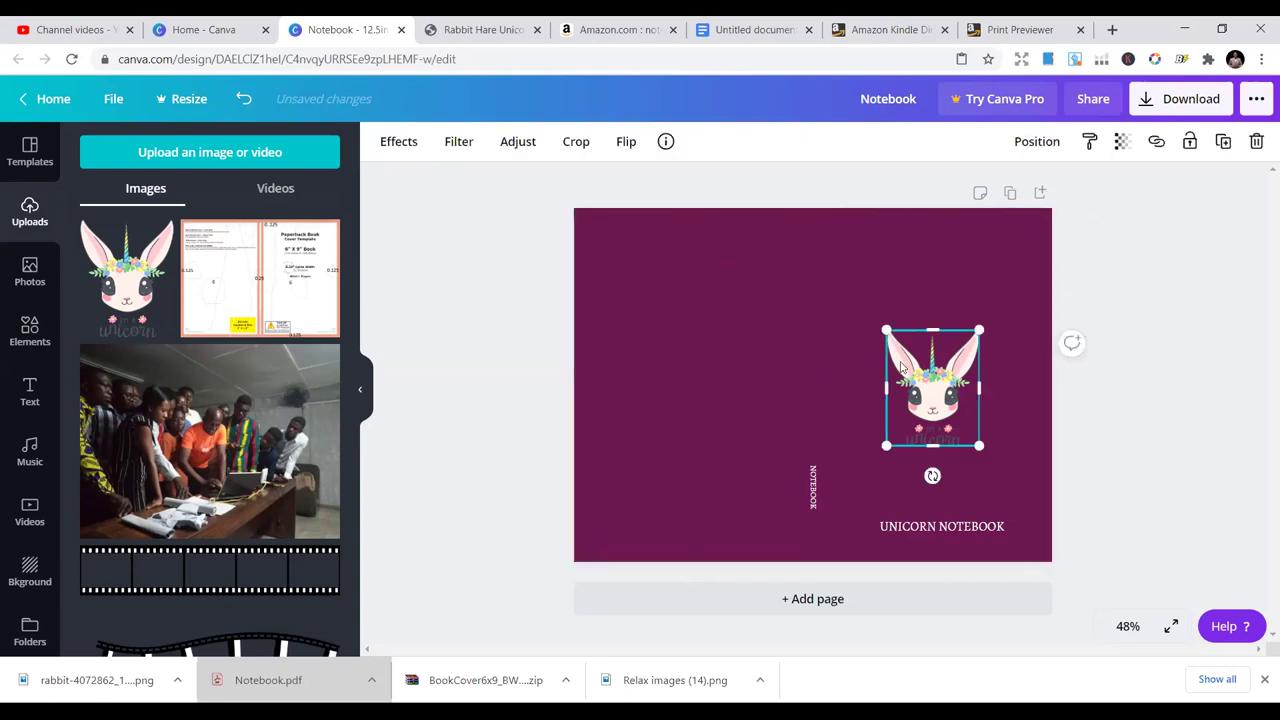
{"action": "key", "text": "Delete"}
{"action": "left_click", "coordinate": [900, 361]}
{"action": "key", "text": "Delete"}
{"action": "left_click", "coordinate": [755, 381]}
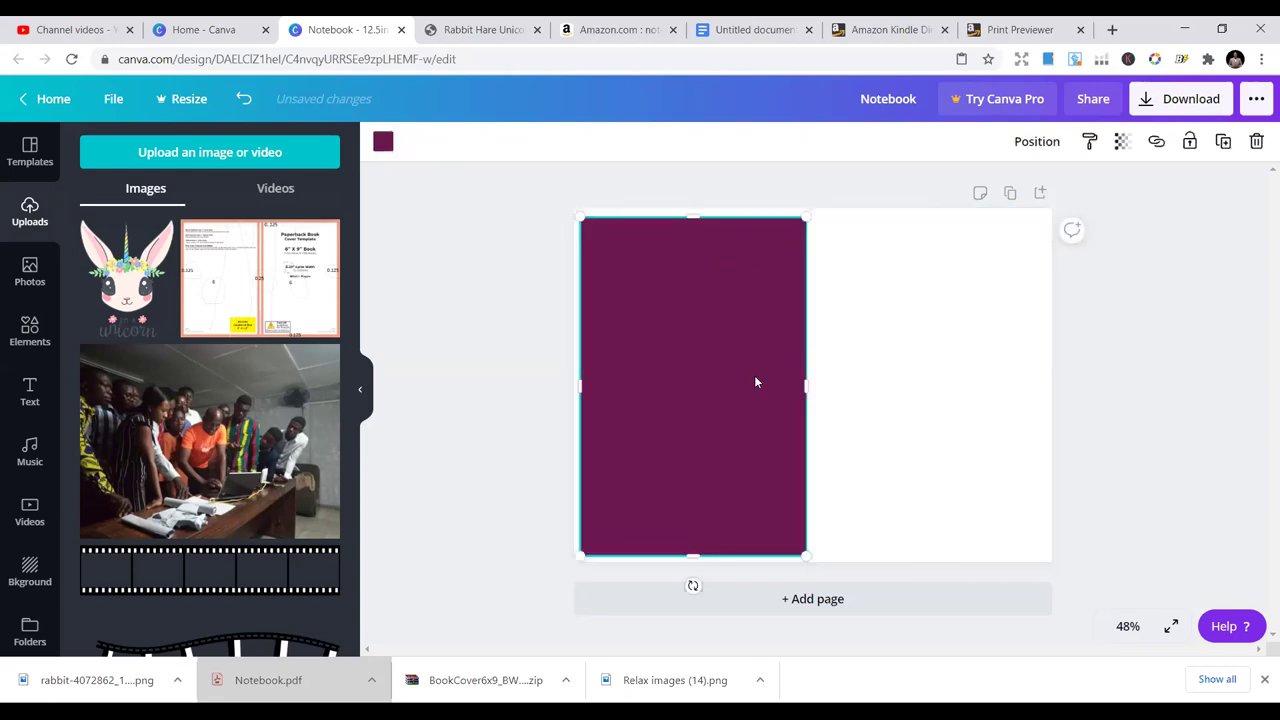
{"action": "key", "text": "Delete"}
{"action": "left_click", "coordinate": [767, 410]}
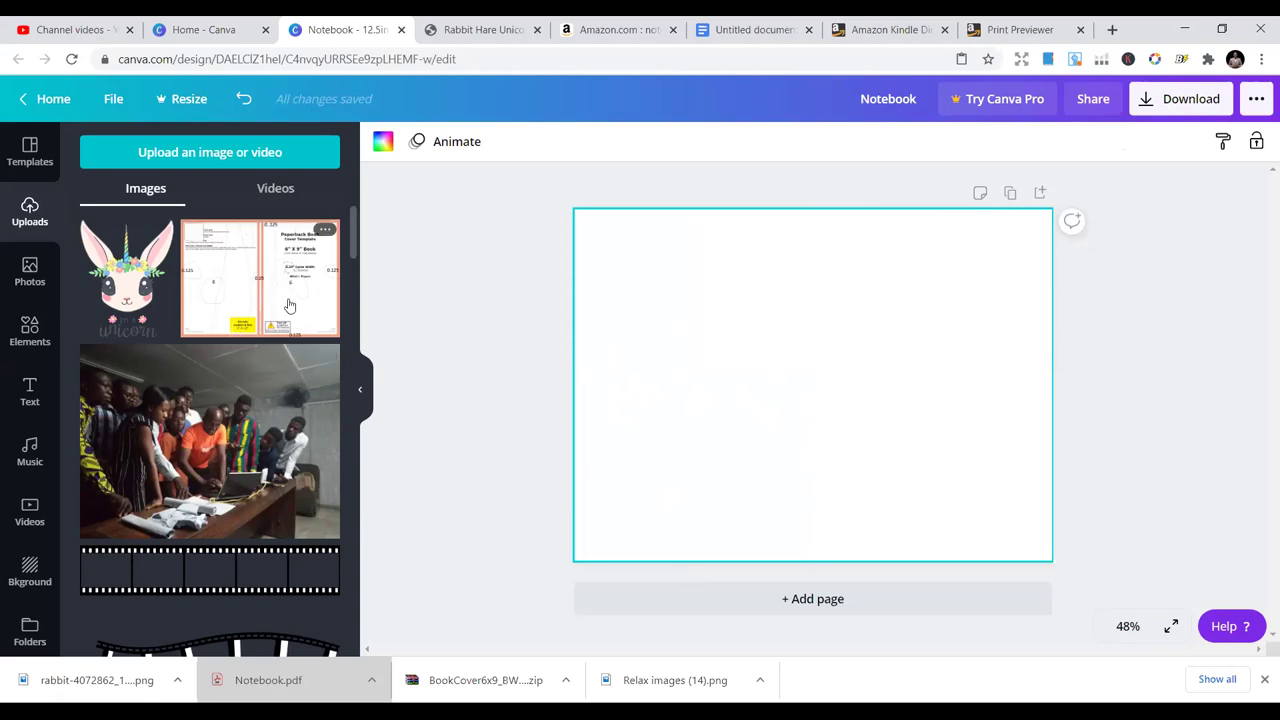
Fill the blank page with a grid of two side-by-side image cells from the design elements.
{"action": "left_click", "coordinate": [28, 330]}
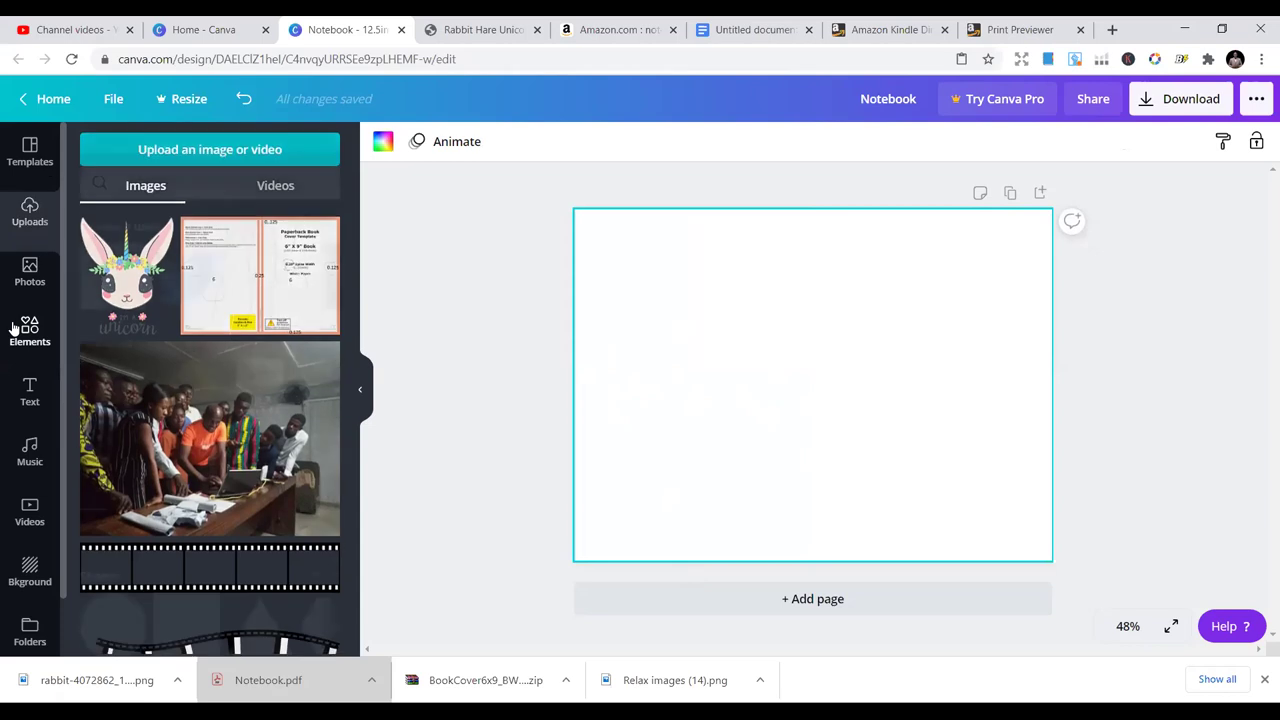
{"action": "scroll", "coordinate": [229, 451], "scroll_direction": "down", "scroll_amount": 3}
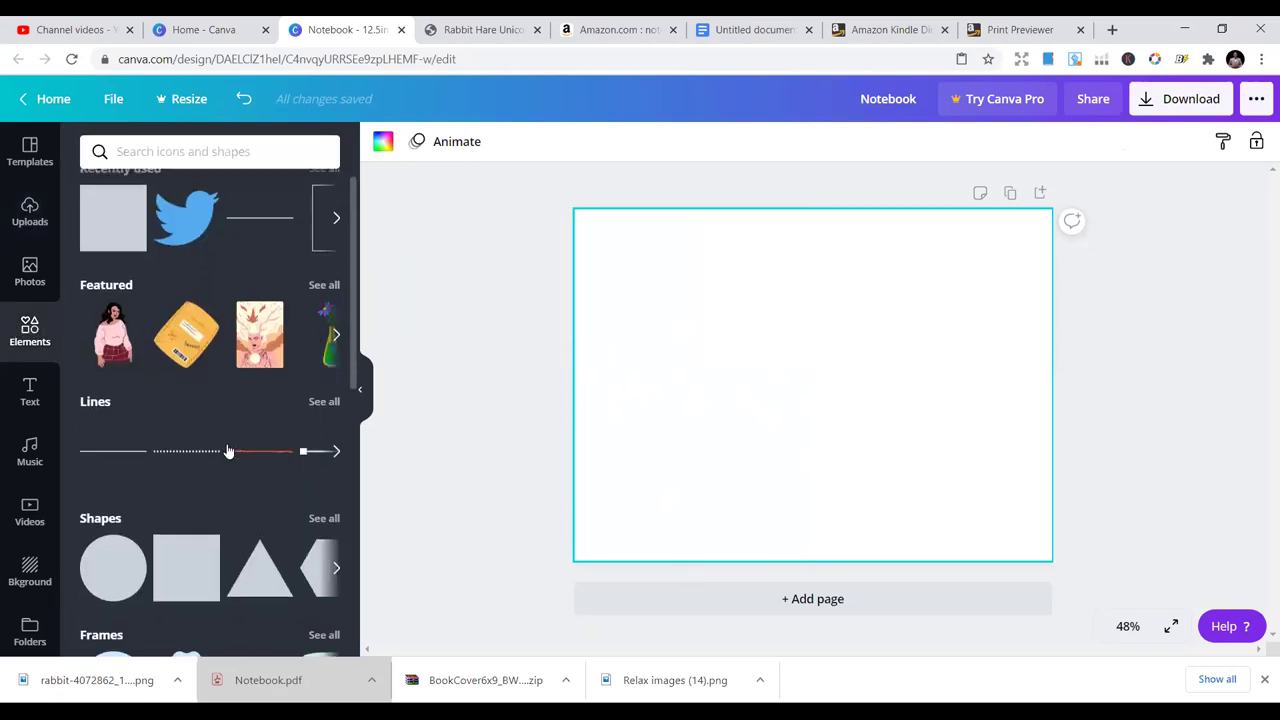
{"action": "scroll", "coordinate": [221, 466], "scroll_direction": "up", "scroll_amount": 1}
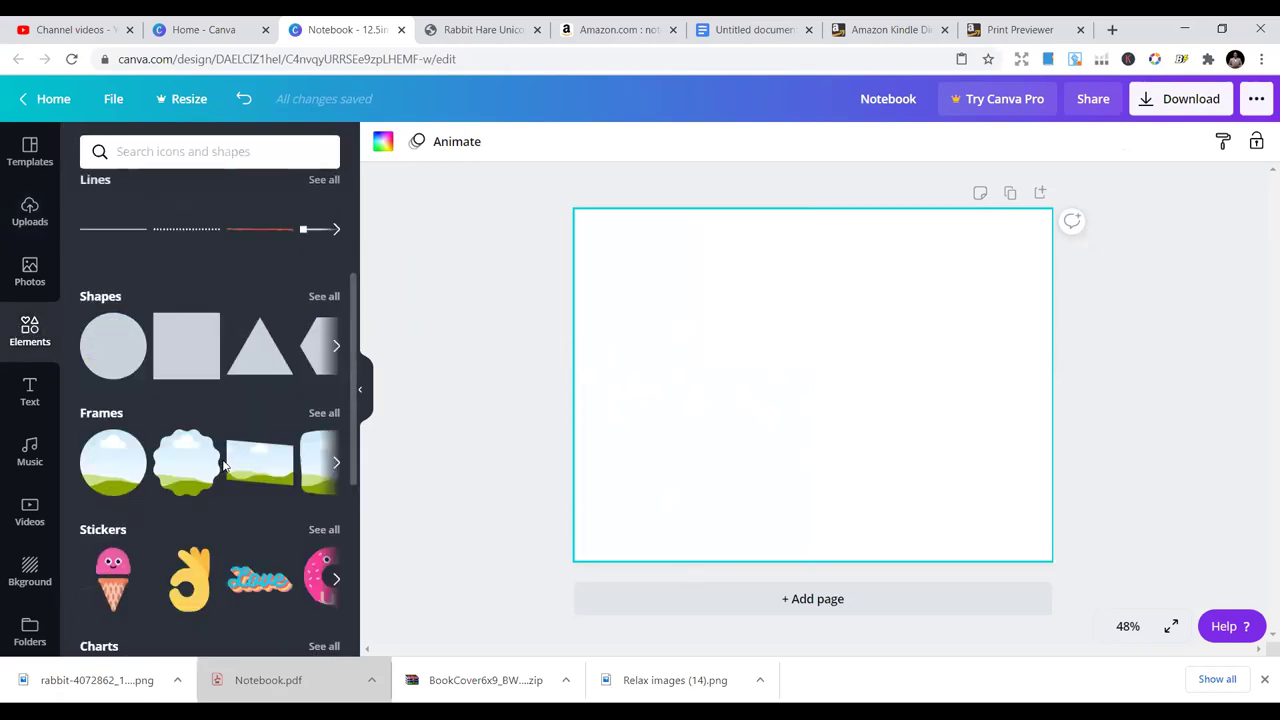
{"action": "scroll", "coordinate": [230, 450], "scroll_direction": "down", "scroll_amount": 1}
{"action": "scroll", "coordinate": [244, 425], "scroll_direction": "down", "scroll_amount": 2}
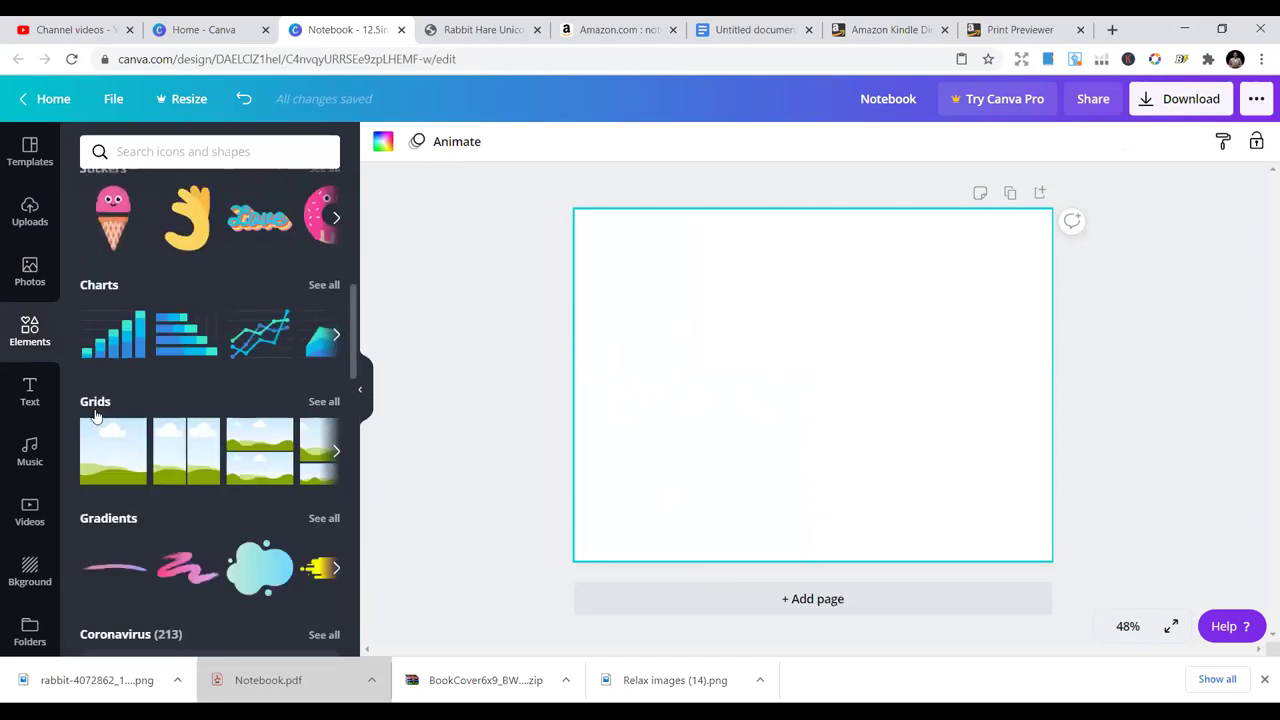
{"action": "left_click", "coordinate": [187, 451]}
{"action": "double_click", "coordinate": [913, 527]}
{"action": "left_click", "coordinate": [913, 519]}
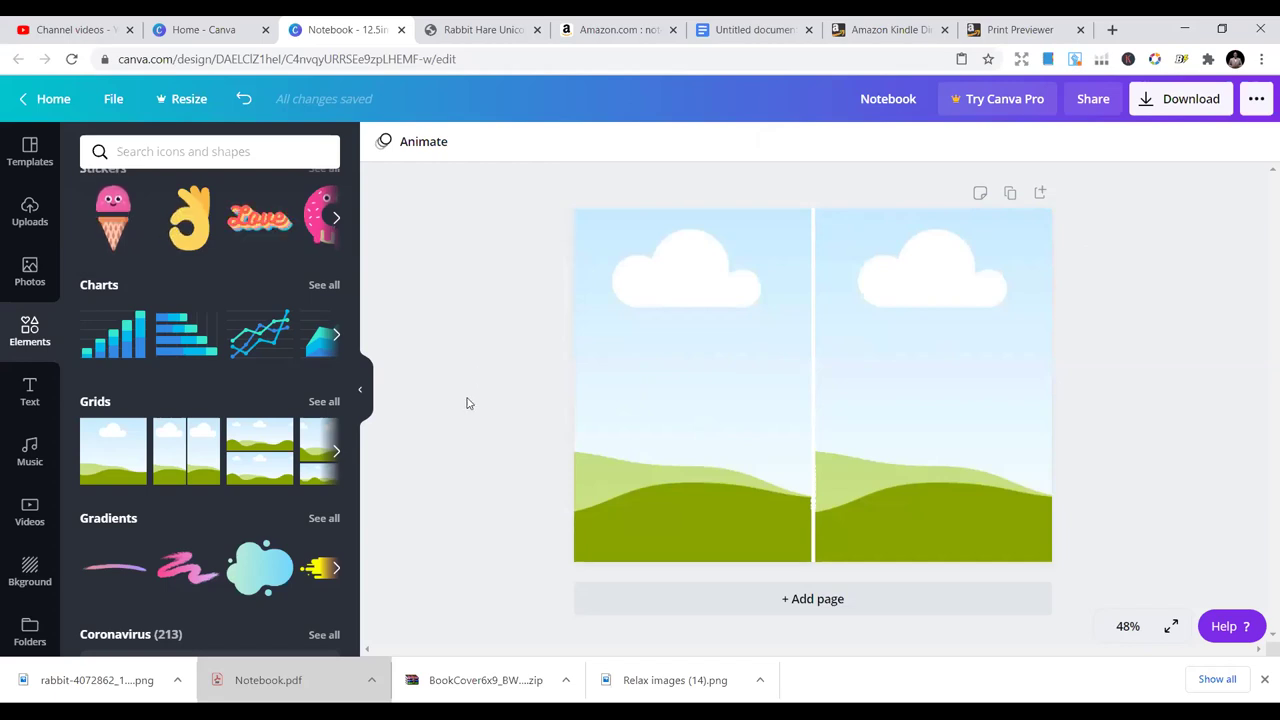
{"action": "left_click", "coordinate": [683, 350]}
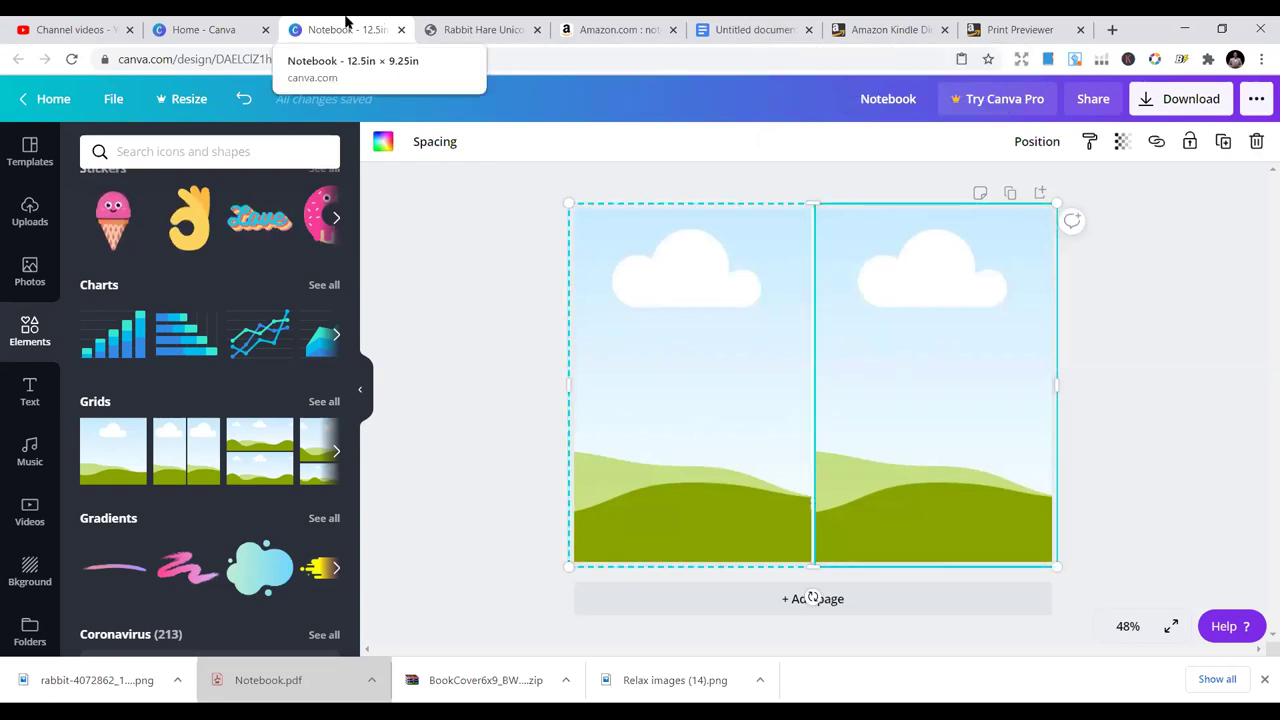
Switch to the browser tab with Pixabay and go to the pixabay.com home page.
{"action": "left_click", "coordinate": [476, 26]}
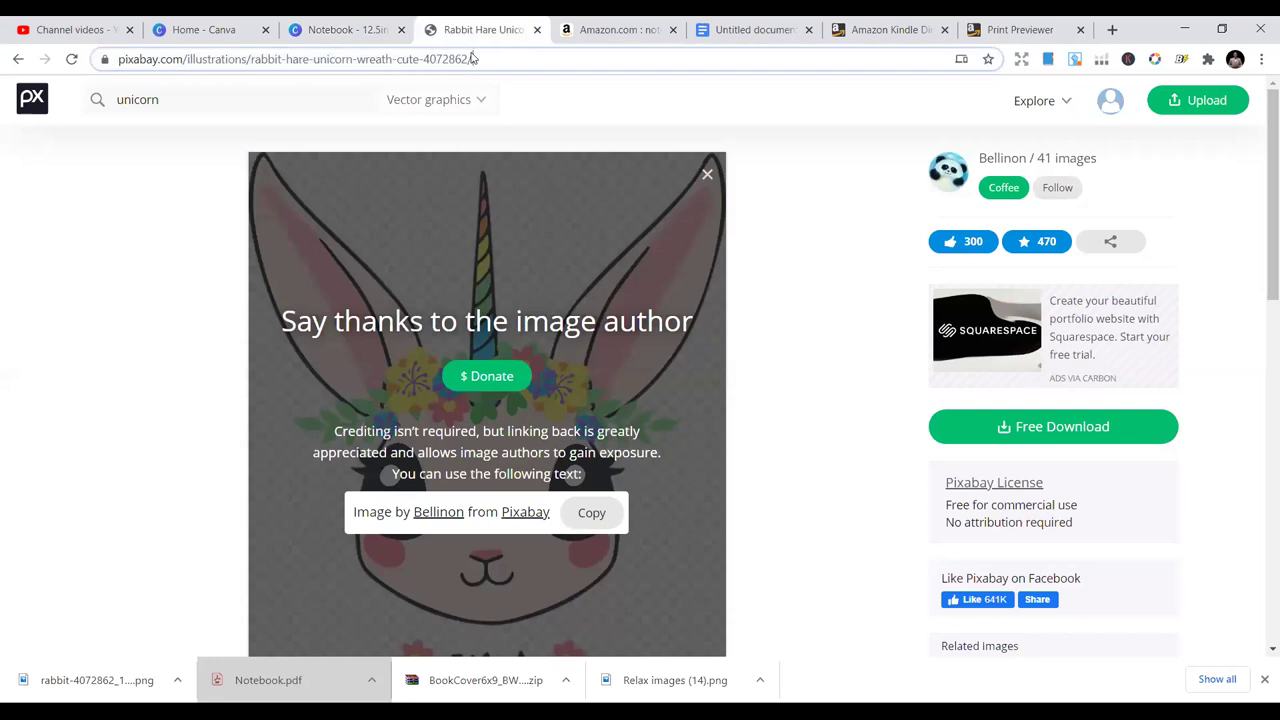
{"action": "left_click", "coordinate": [474, 58]}
{"action": "type", "text": "p"}
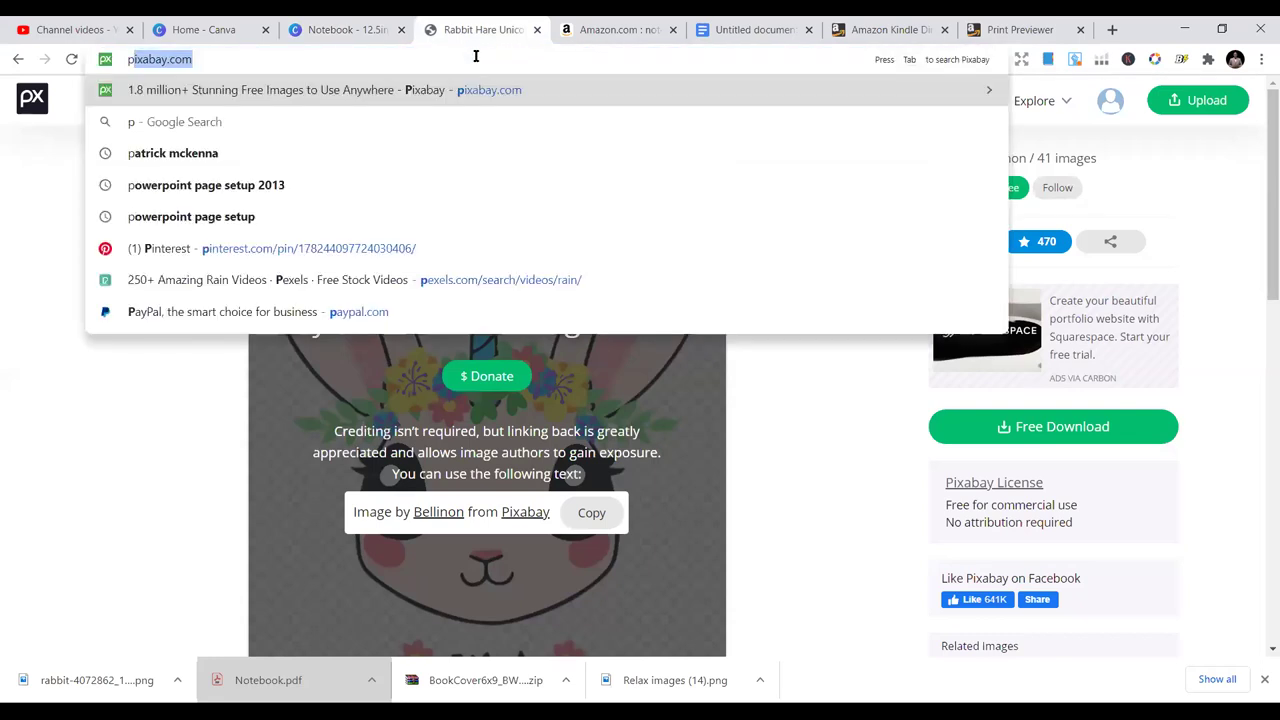
{"action": "key", "text": "Return"}
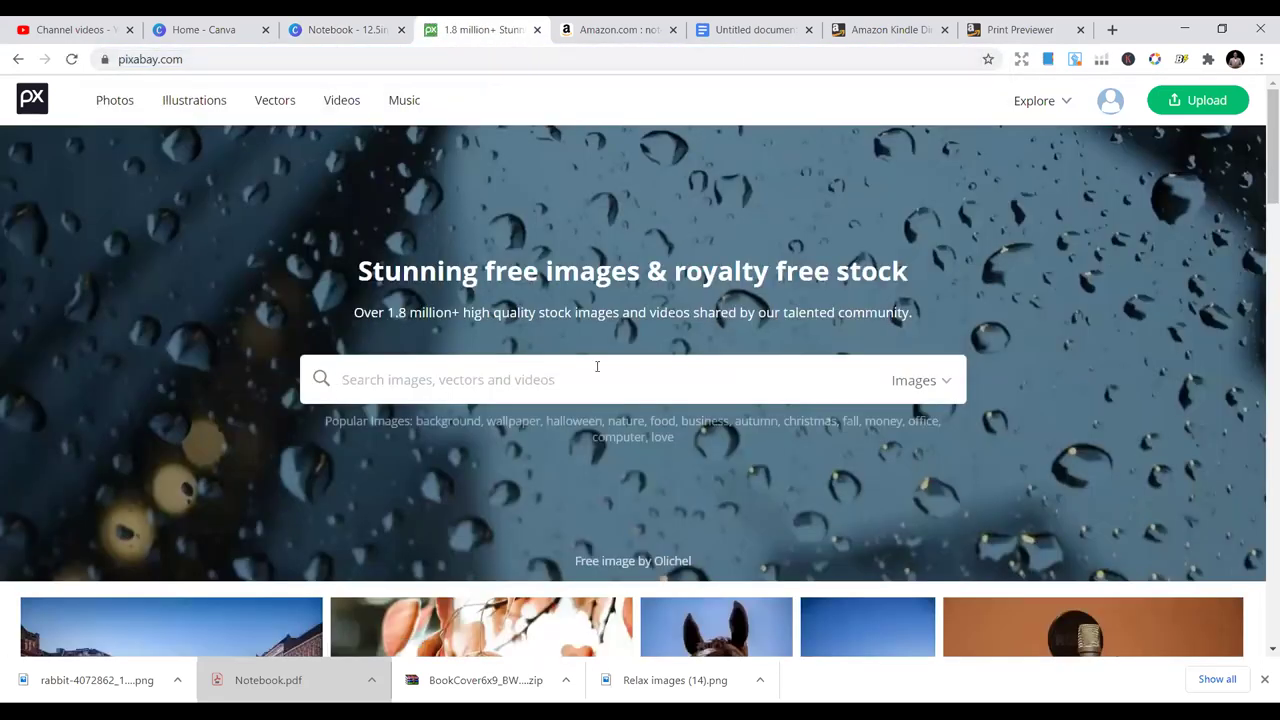
Browse the images on Pixabay's home page, and search the site for patterns.
{"action": "scroll", "coordinate": [704, 370], "scroll_direction": "down", "scroll_amount": 1}
{"action": "scroll", "coordinate": [704, 370], "scroll_direction": "down", "scroll_amount": 9}
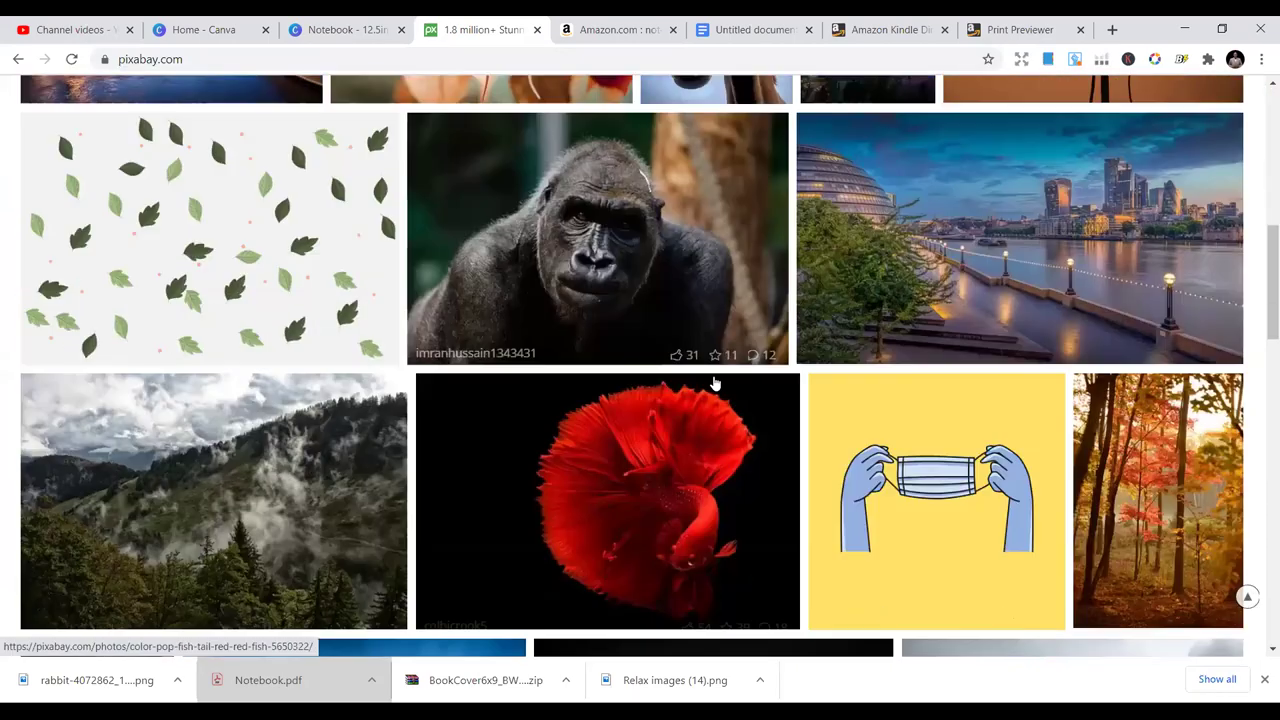
{"action": "scroll", "coordinate": [717, 391], "scroll_direction": "down", "scroll_amount": 3}
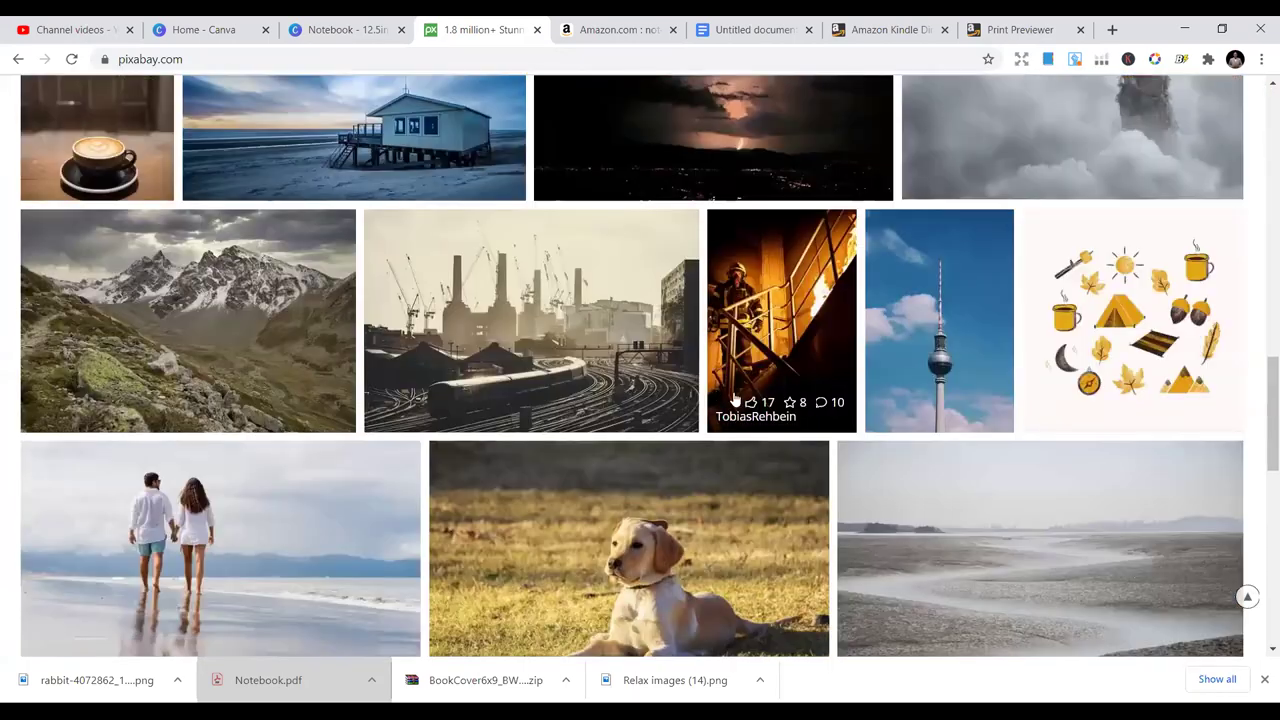
{"action": "scroll", "coordinate": [1163, 428], "scroll_direction": "down", "scroll_amount": 3}
{"action": "left_click_drag", "start_coordinate": [1264, 477], "coordinate": [1270, 140]}
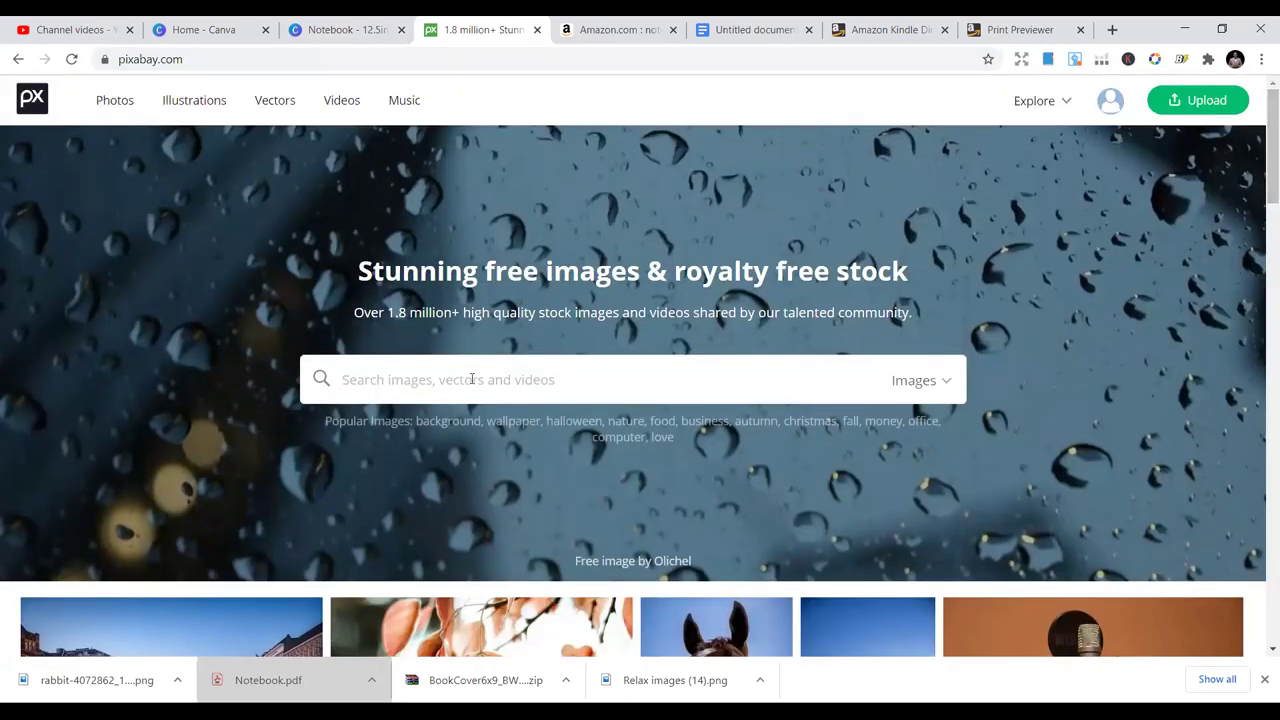
{"action": "type", "text": "patterns"}
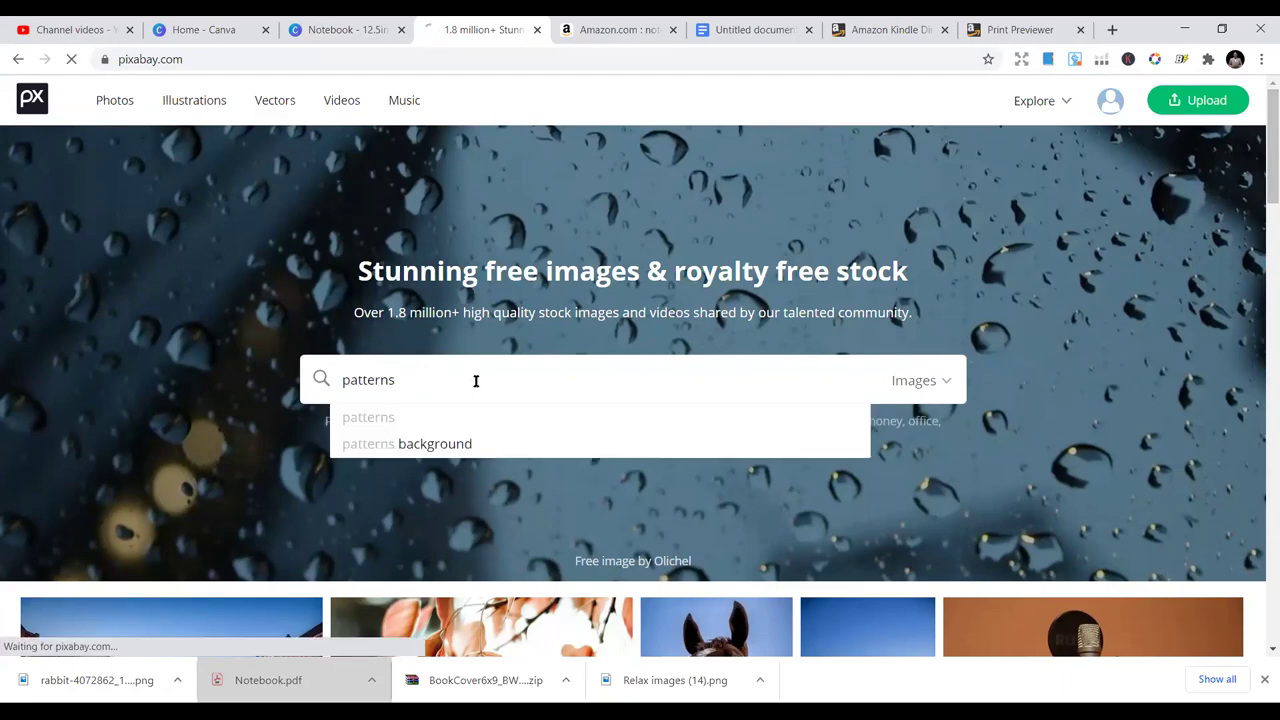
{"action": "key", "text": "Return"}
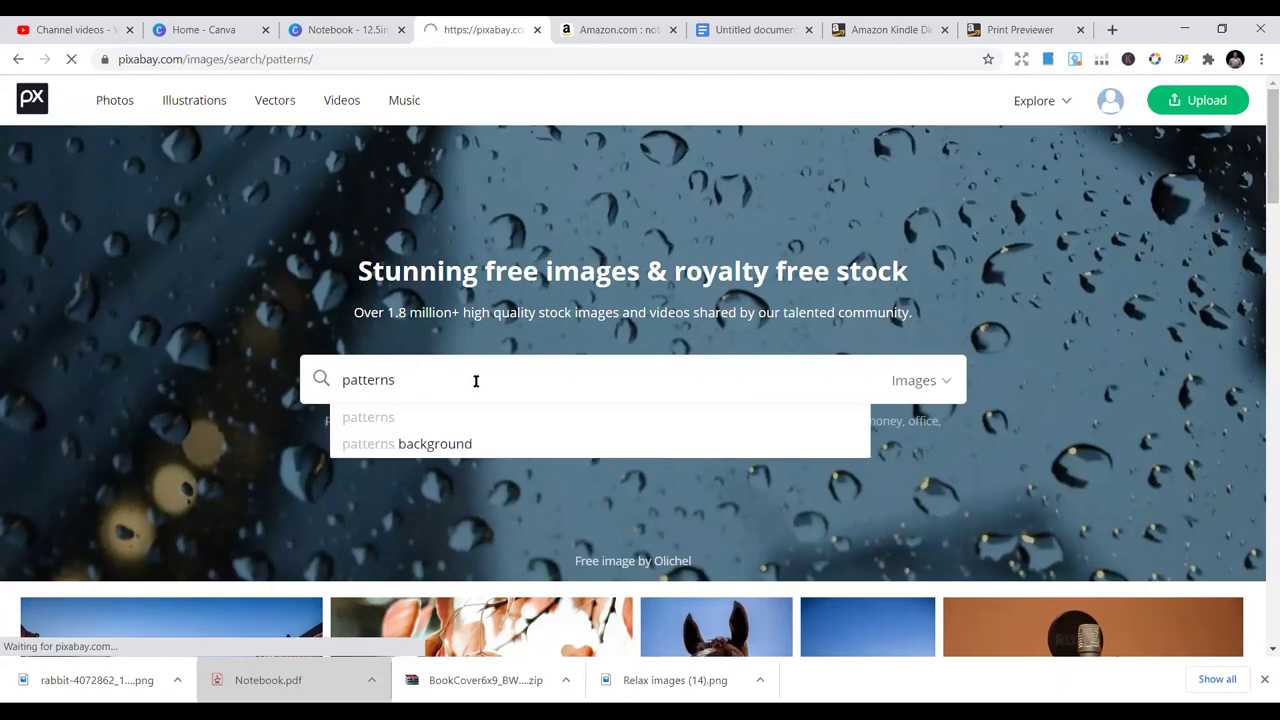
Browse the pattern results and open the Leaves Pattern illustration with autumn leaves and pumpkins.
{"action": "scroll", "coordinate": [628, 520], "scroll_direction": "down", "scroll_amount": 5}
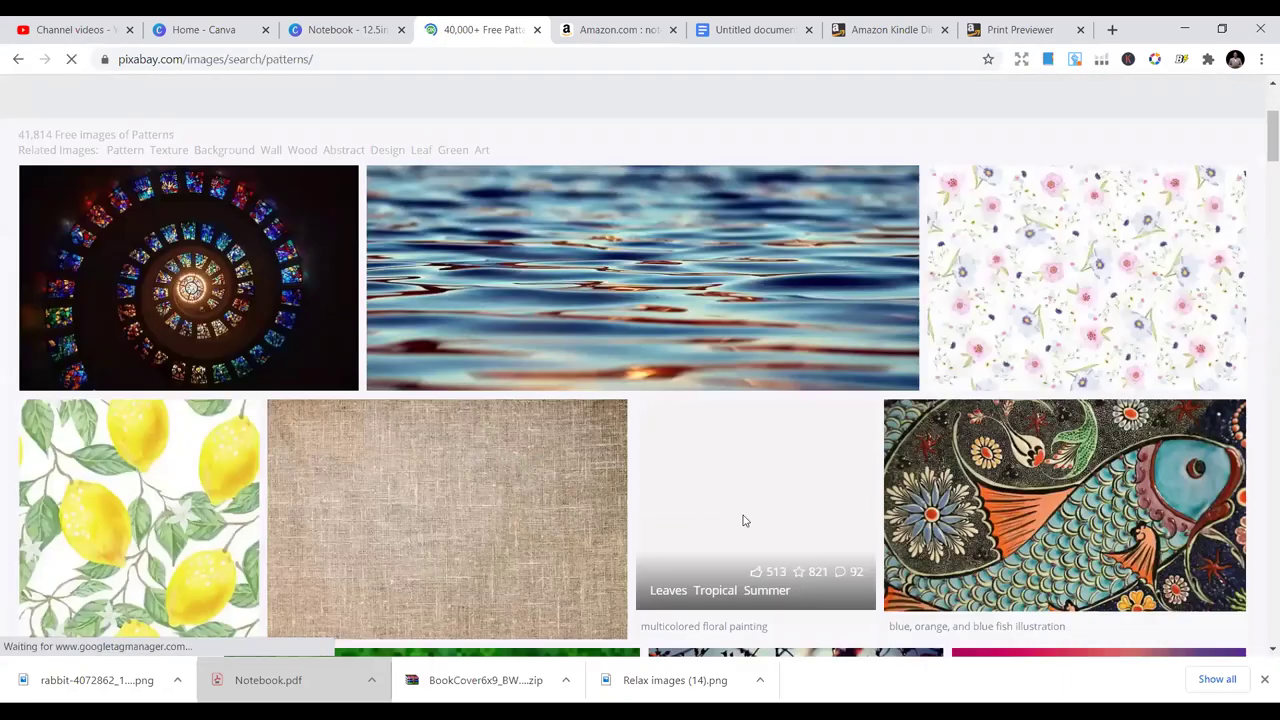
{"action": "scroll", "coordinate": [782, 508], "scroll_direction": "down", "scroll_amount": 3}
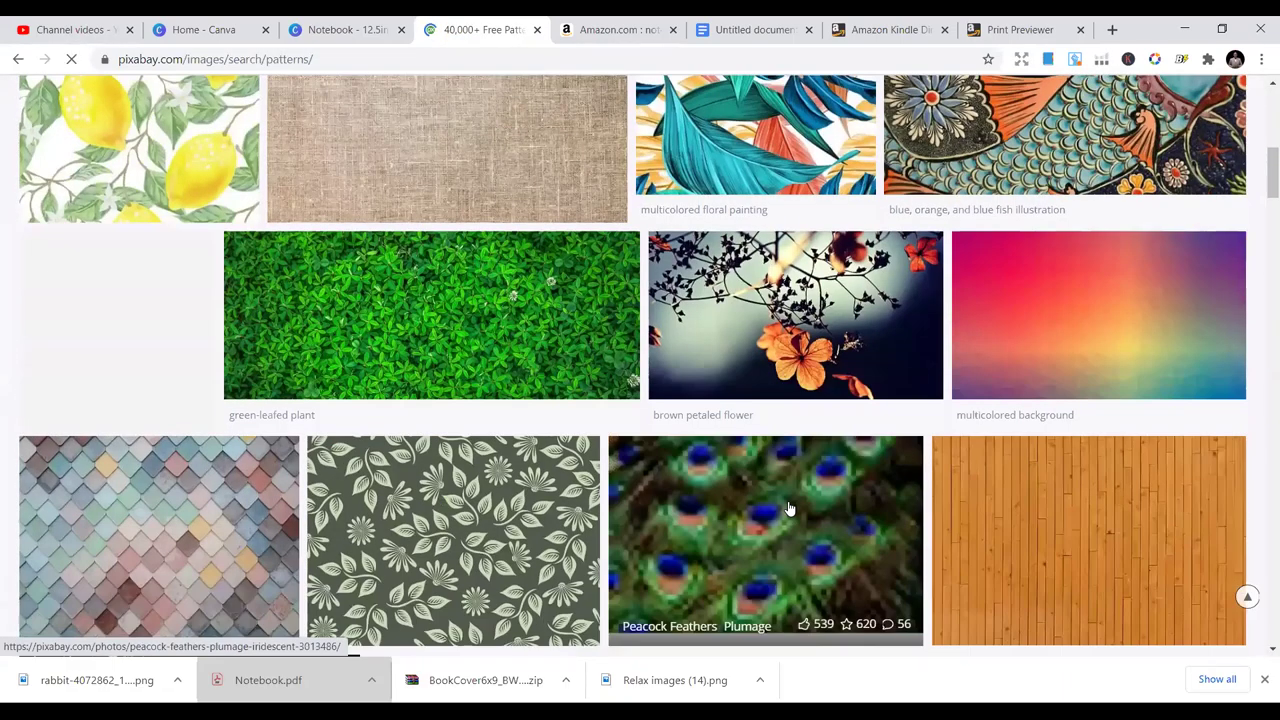
{"action": "scroll", "coordinate": [789, 508], "scroll_direction": "down", "scroll_amount": 4}
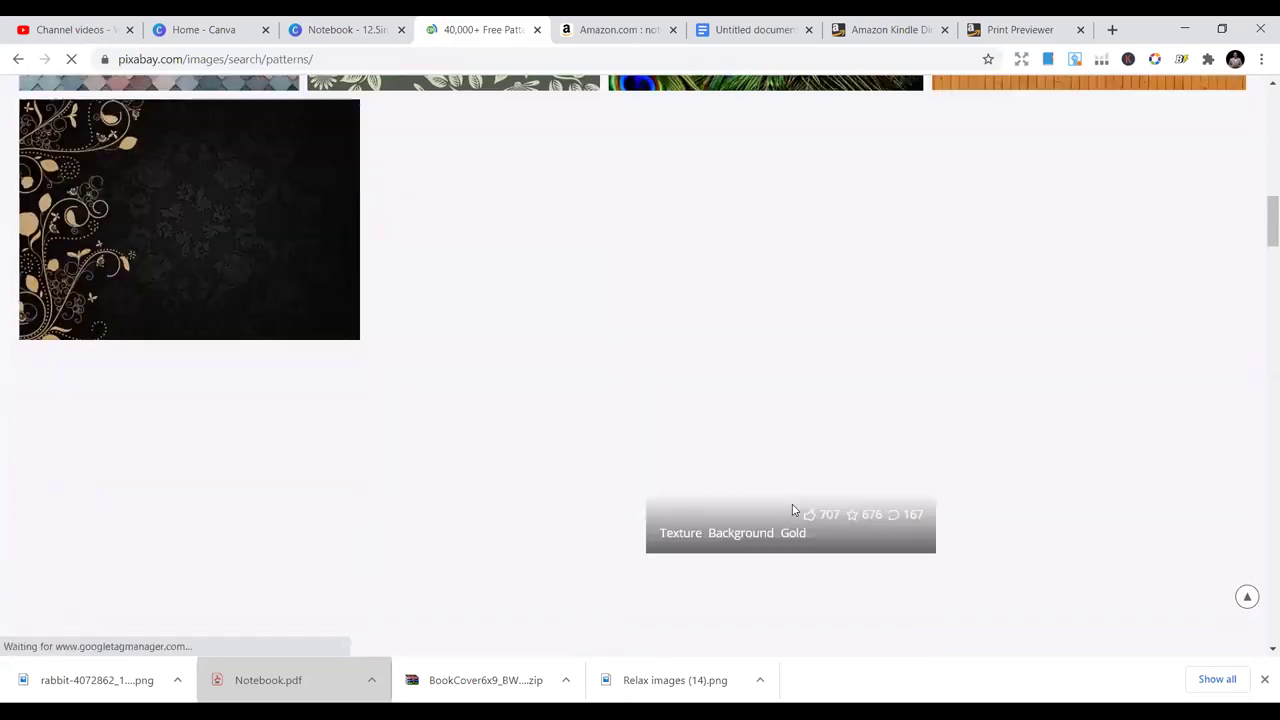
{"action": "scroll", "coordinate": [796, 508], "scroll_direction": "down", "scroll_amount": 4}
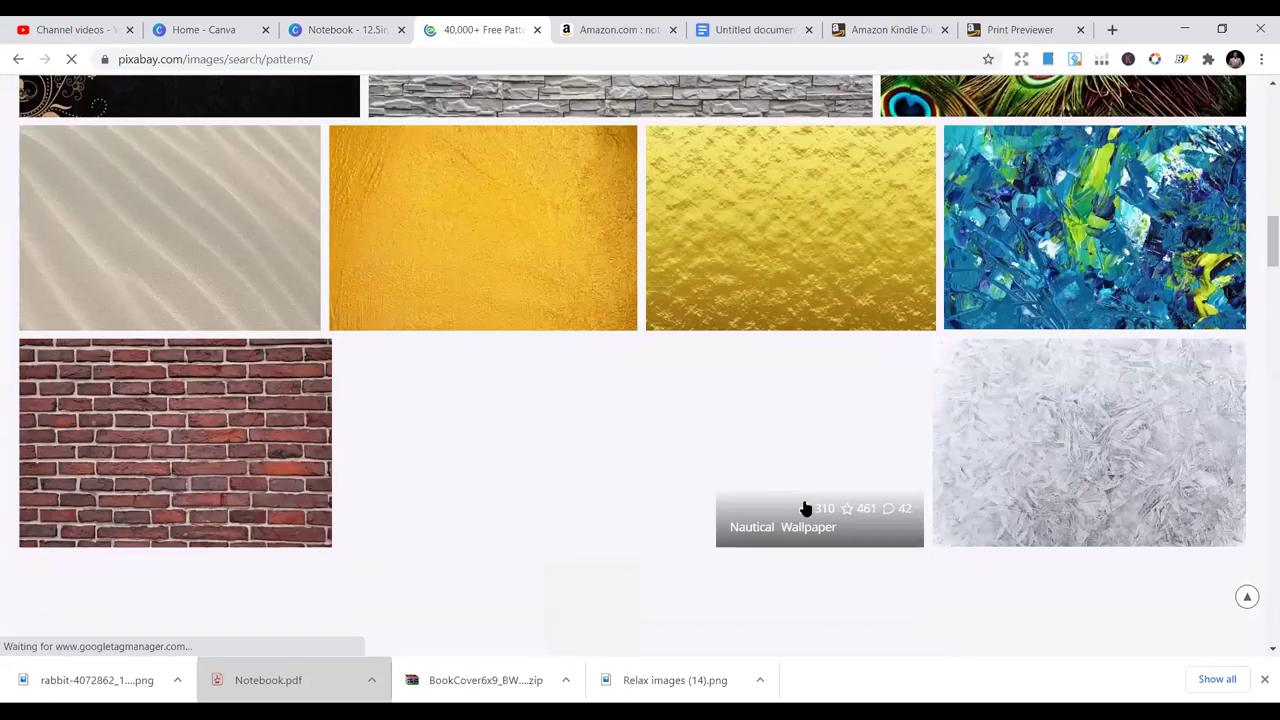
{"action": "scroll", "coordinate": [803, 507], "scroll_direction": "down", "scroll_amount": 4}
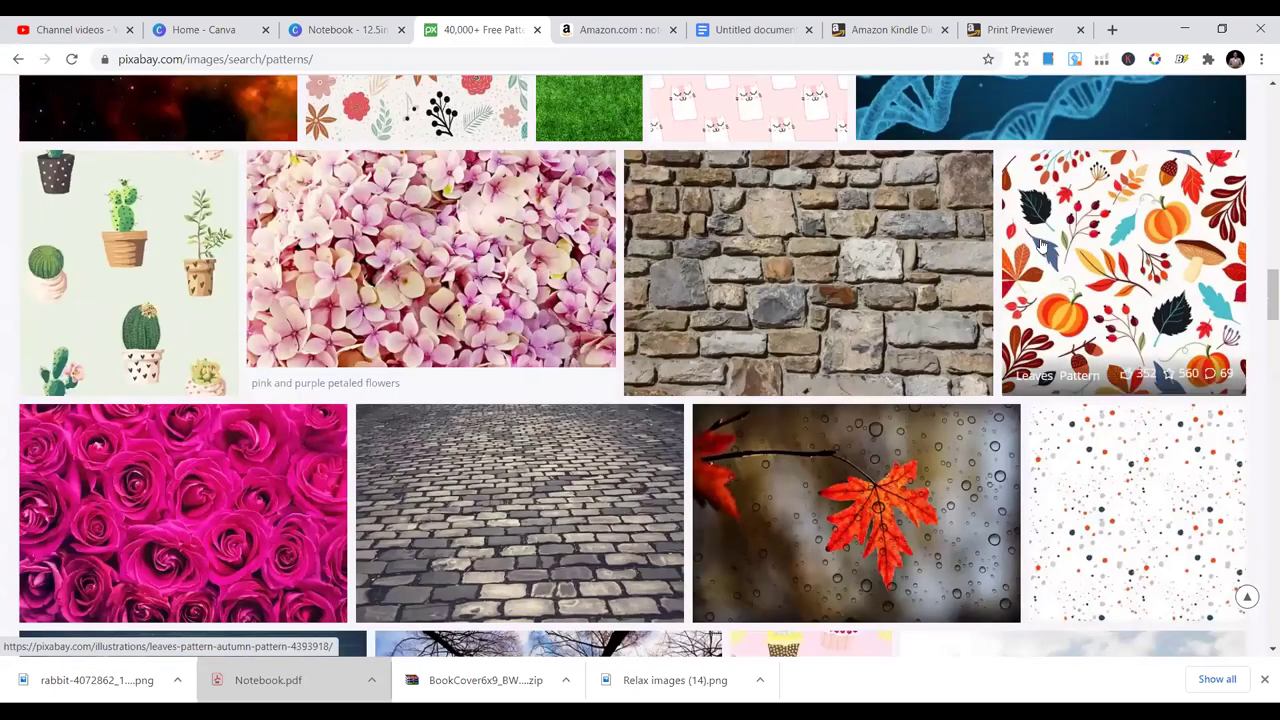
{"action": "left_click", "coordinate": [1043, 257]}
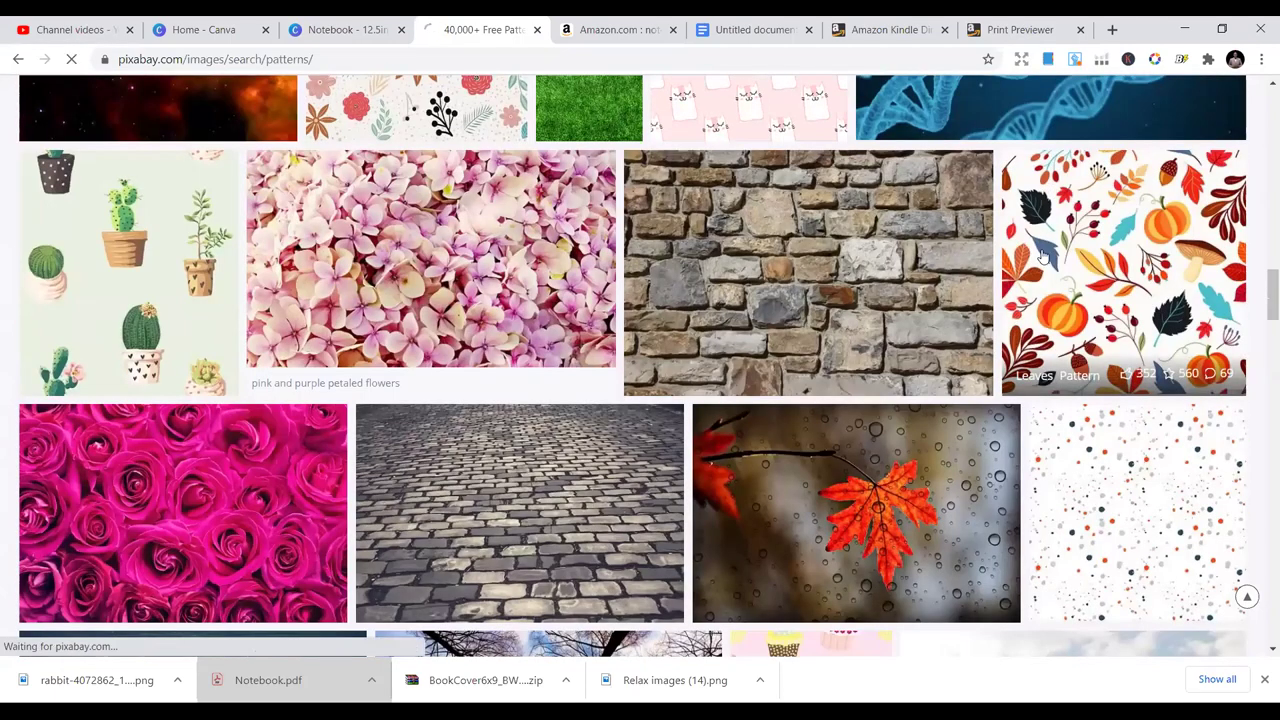
Download the Leaves Pattern illustration as a 1920×1920 JPG and open the downloaded file.
{"action": "scroll", "coordinate": [450, 400], "scroll_direction": "down", "scroll_amount": 2}
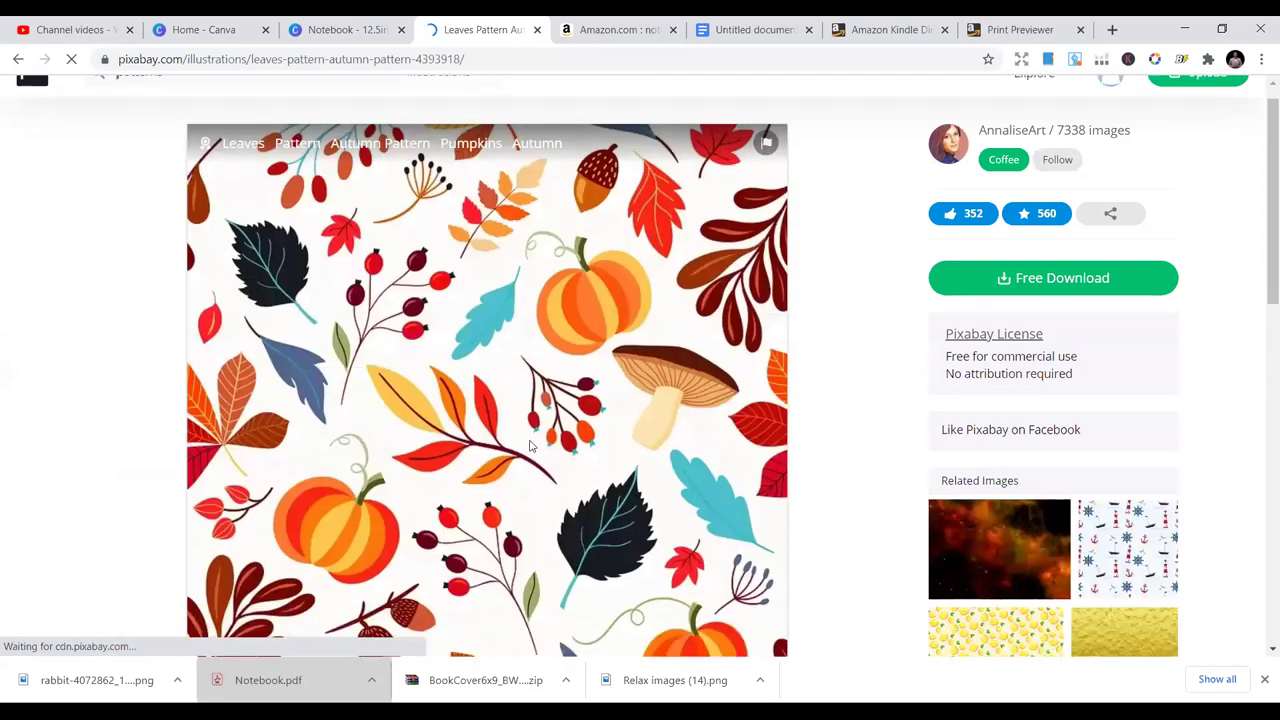
{"action": "scroll", "coordinate": [537, 430], "scroll_direction": "up", "scroll_amount": 1}
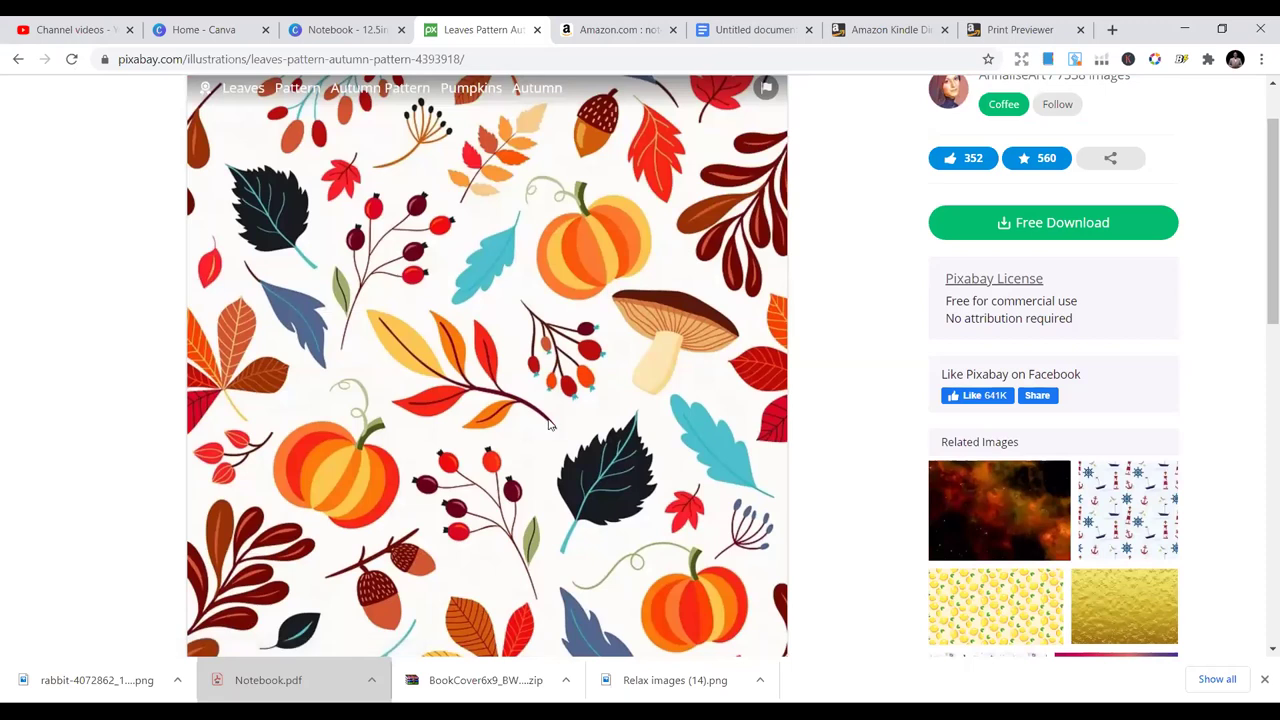
{"action": "left_click", "coordinate": [1030, 227]}
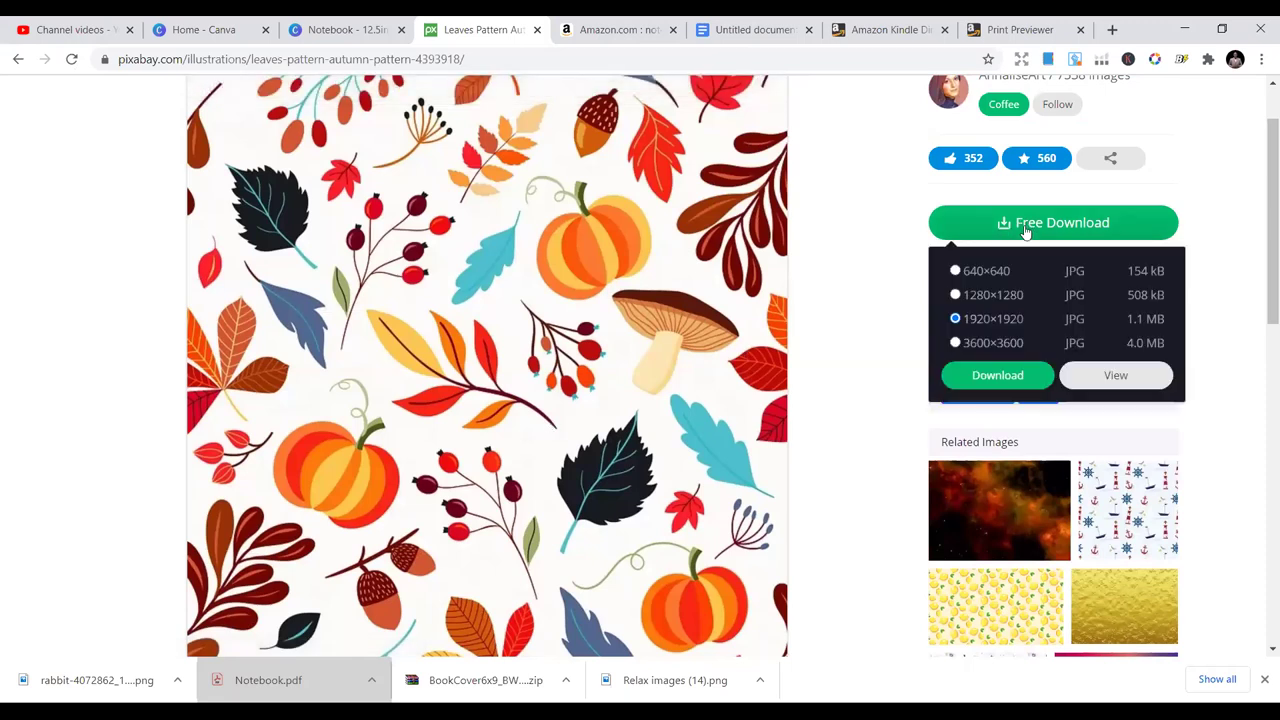
{"action": "left_click", "coordinate": [993, 377]}
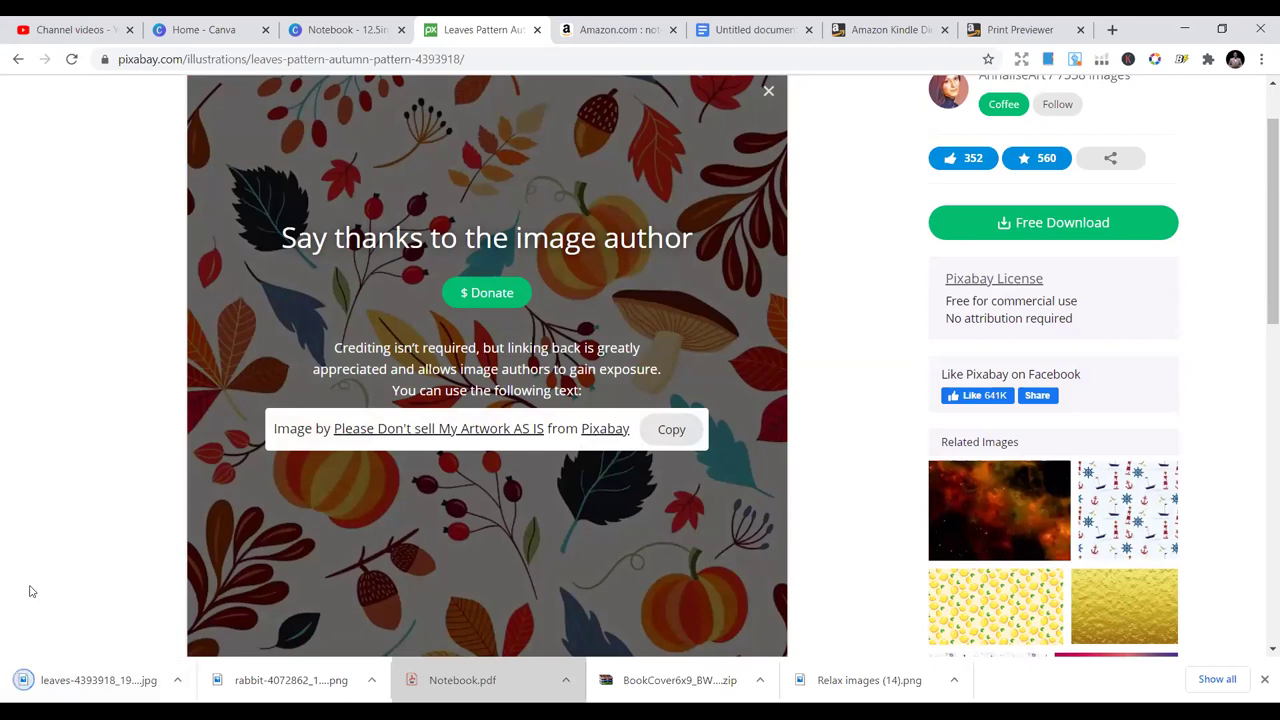
{"action": "left_click", "coordinate": [62, 684]}
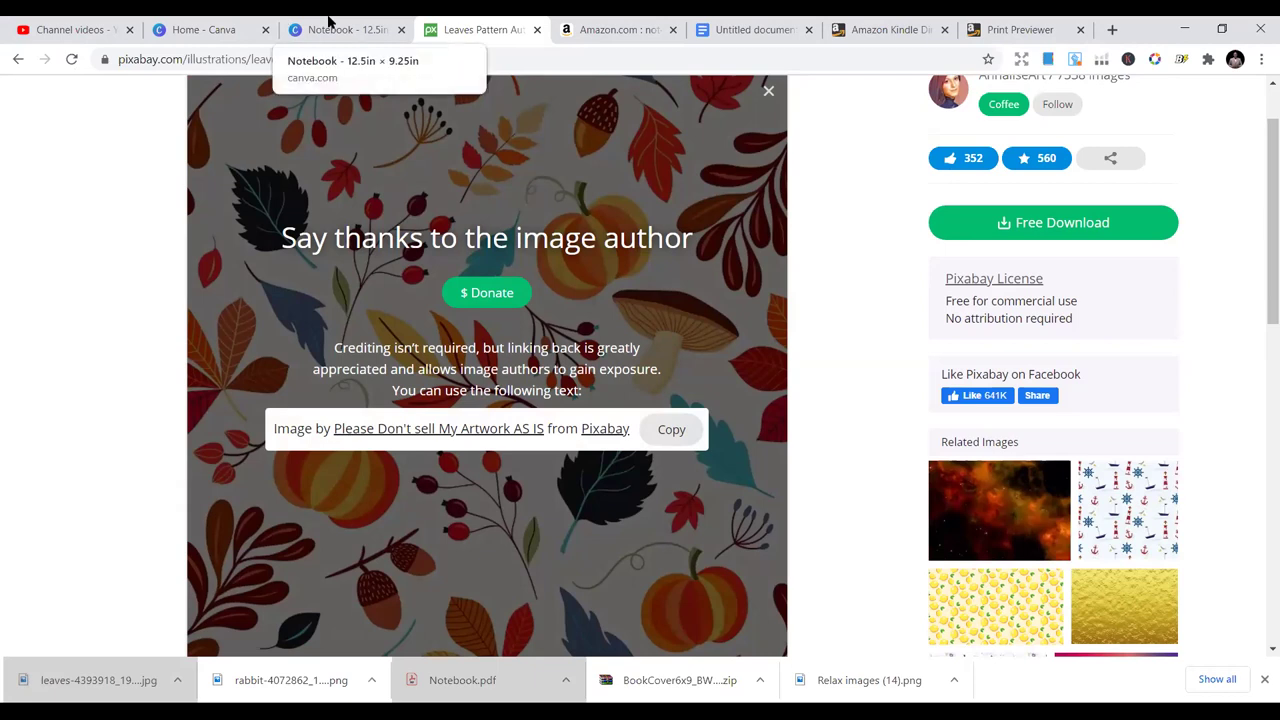
Switch to the Notebook design in Canva and upload the image leaves-4393918_1920 from the Downloads folder.
{"action": "left_click", "coordinate": [195, 25]}
{"action": "left_click", "coordinate": [320, 28]}
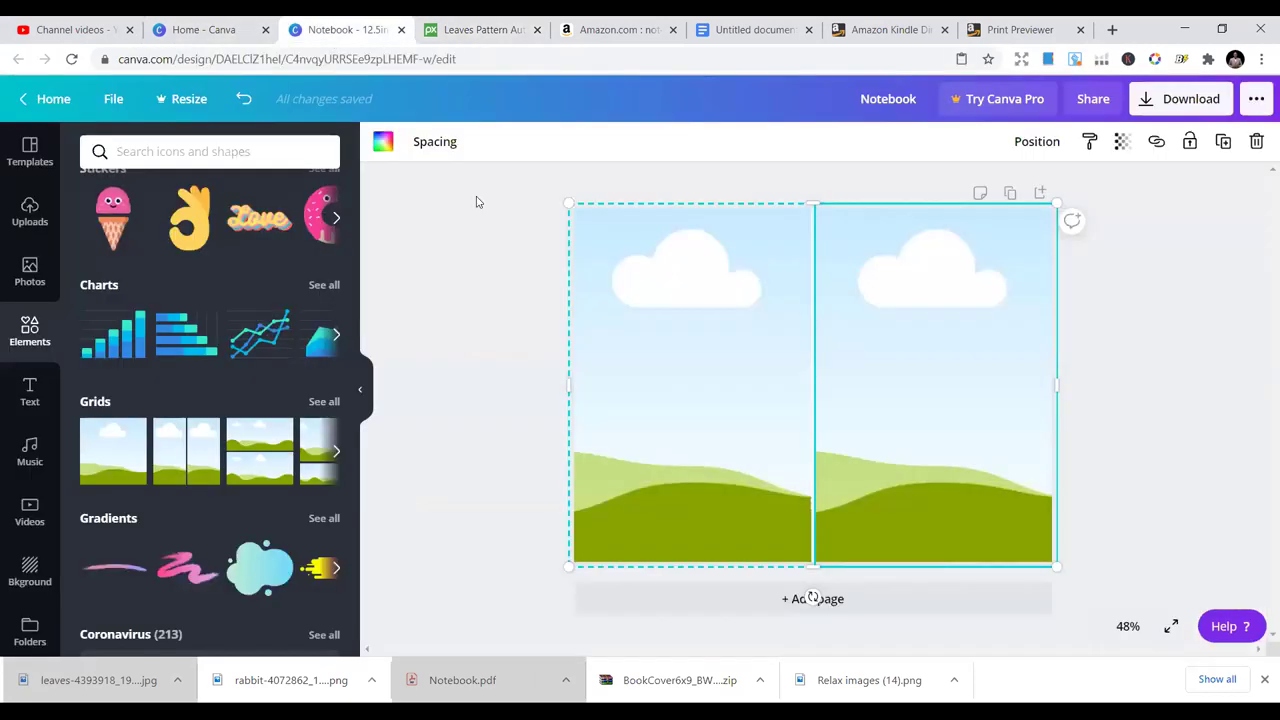
{"action": "left_click", "coordinate": [497, 249]}
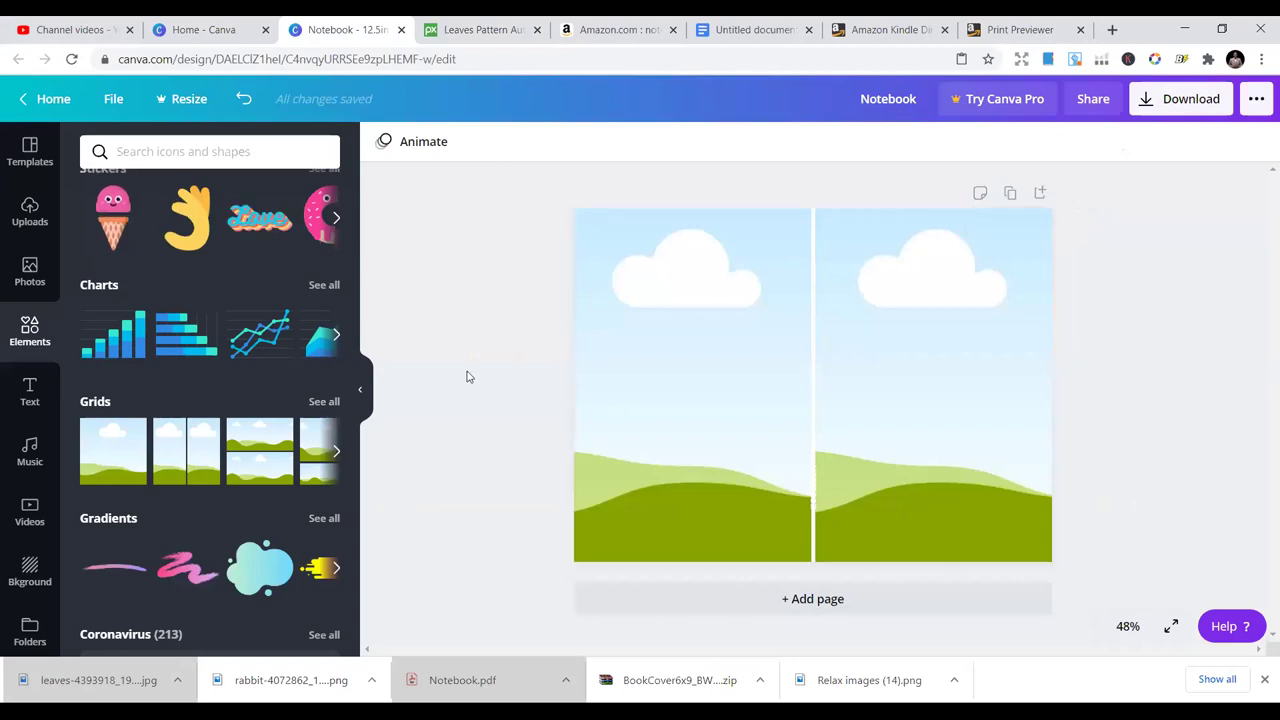
{"action": "left_click", "coordinate": [30, 212]}
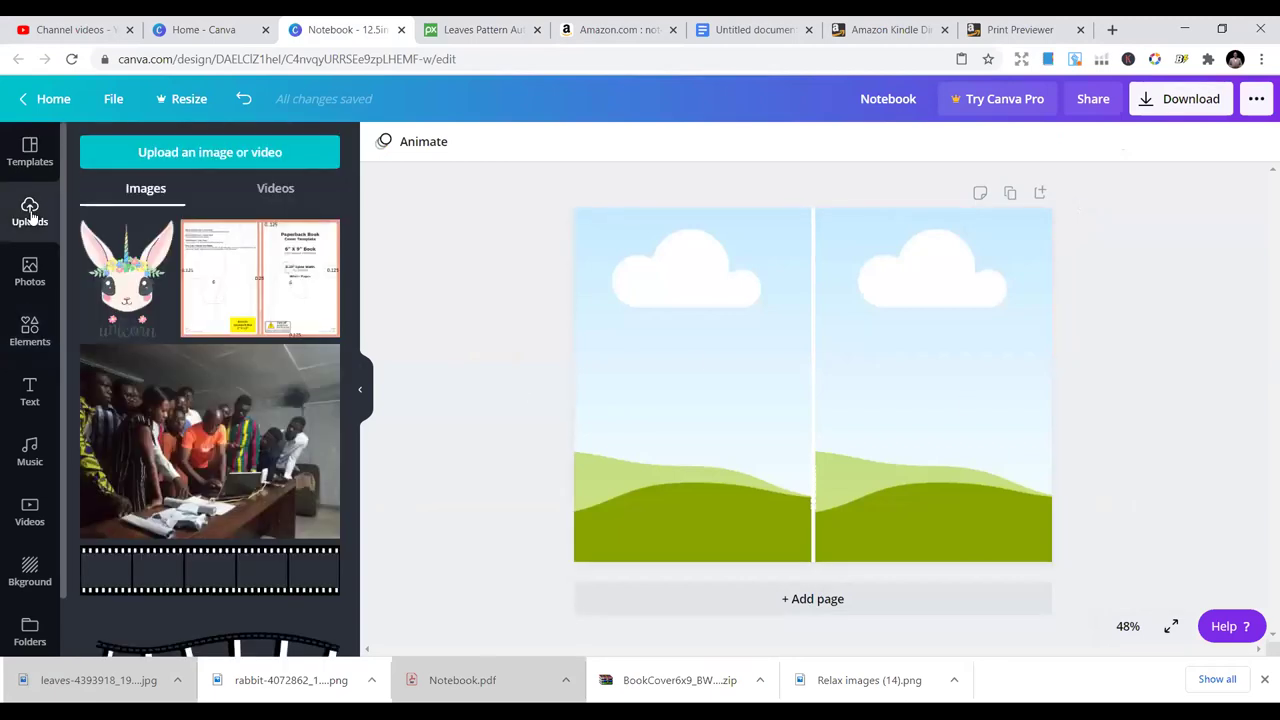
{"action": "left_click", "coordinate": [215, 153]}
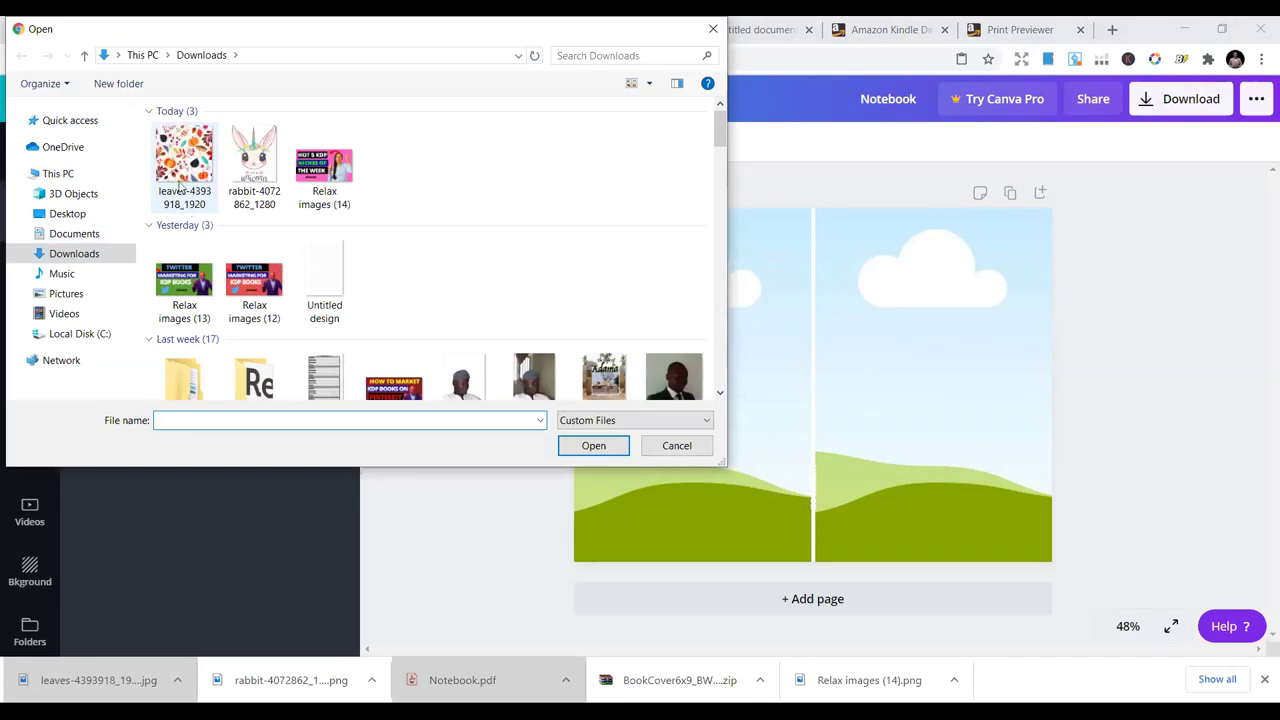
{"action": "double_click", "coordinate": [184, 160]}
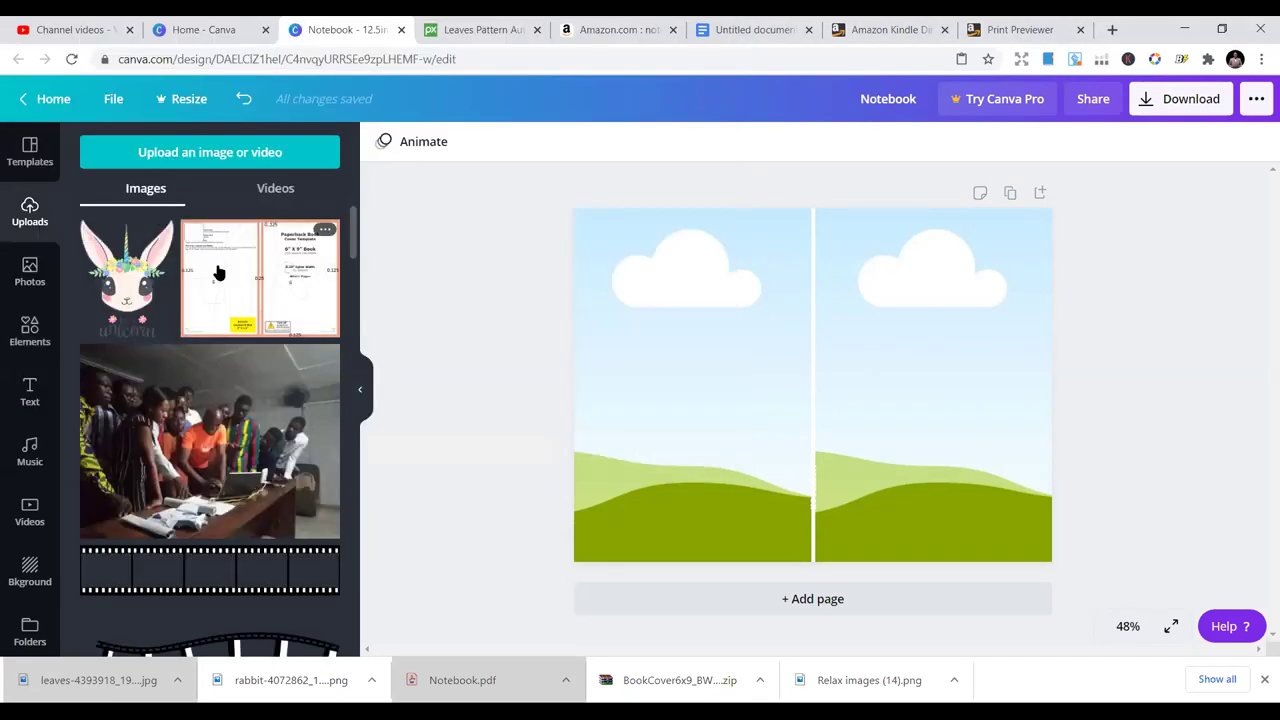